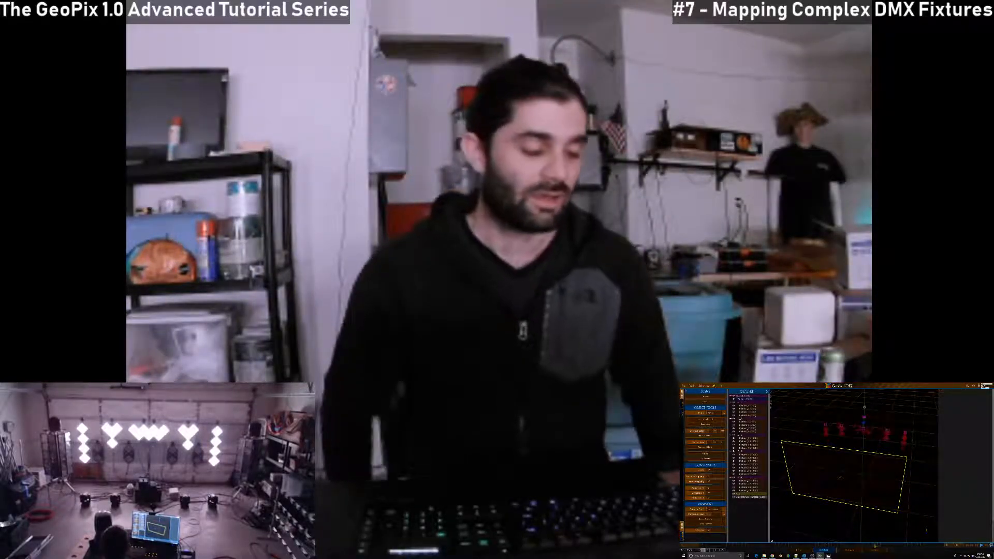
# - Examine the projector and LED fixtures in the 3D scene and the node graph that feeds them
pyautogui.keyDown('alt'); pyautogui.moveTo(833, 446); pyautogui.dragTo(834, 466); pyautogui.keyUp('alt')
pyautogui.keyDown('alt'); pyautogui.moveTo(834, 466); pyautogui.dragTo(851, 462, button='right'); pyautogui.keyUp('alt')
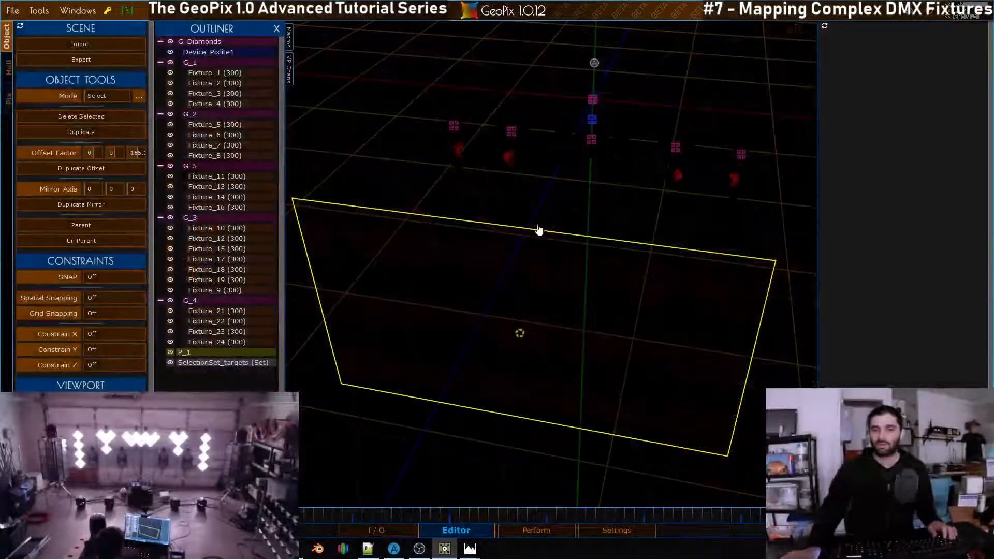
pyautogui.keyDown('alt'); pyautogui.moveTo(850, 455); pyautogui.dragTo(870, 462); pyautogui.keyUp('alt')
pyautogui.keyDown('alt'); pyautogui.moveTo(599, 250); pyautogui.dragTo(594, 260, button='right'); pyautogui.keyUp('alt')
pyautogui.keyDown('alt'); pyautogui.moveTo(595, 260); pyautogui.dragTo(576, 263); pyautogui.keyUp('alt')
pyautogui.click(392, 531)
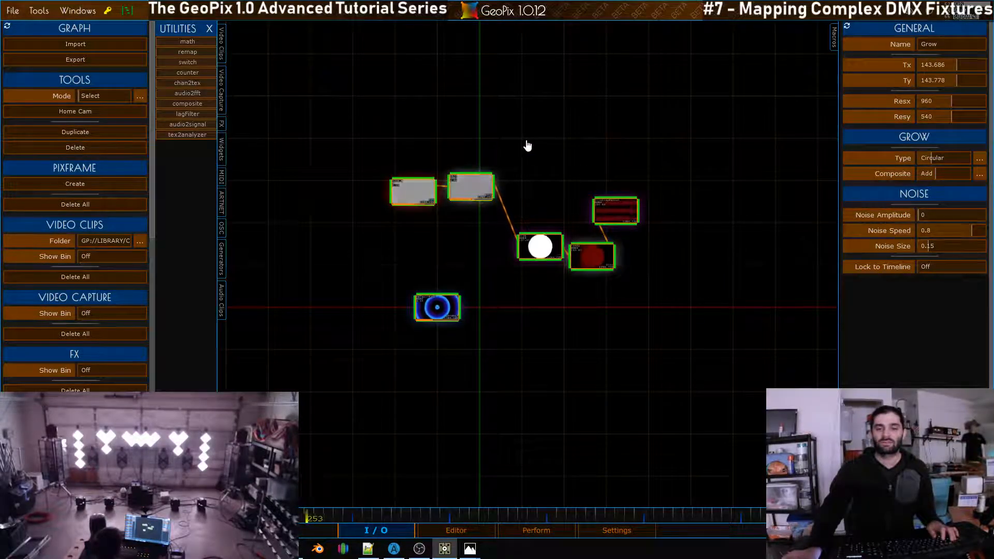
pyautogui.click(458, 530)
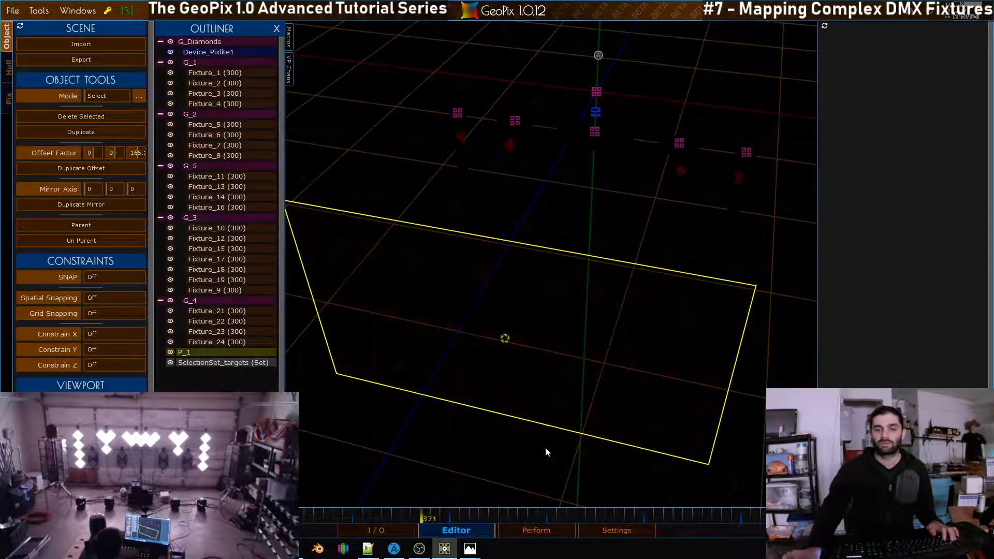
pyautogui.keyDown('alt'); pyautogui.moveTo(586, 291); pyautogui.dragTo(546, 240); pyautogui.keyUp('alt')
pyautogui.keyDown('alt'); pyautogui.moveTo(546, 240); pyautogui.dragTo(563, 238, button='right'); pyautogui.keyUp('alt')
pyautogui.keyDown('alt'); pyautogui.moveTo(563, 239); pyautogui.dragTo(568, 239); pyautogui.keyUp('alt')
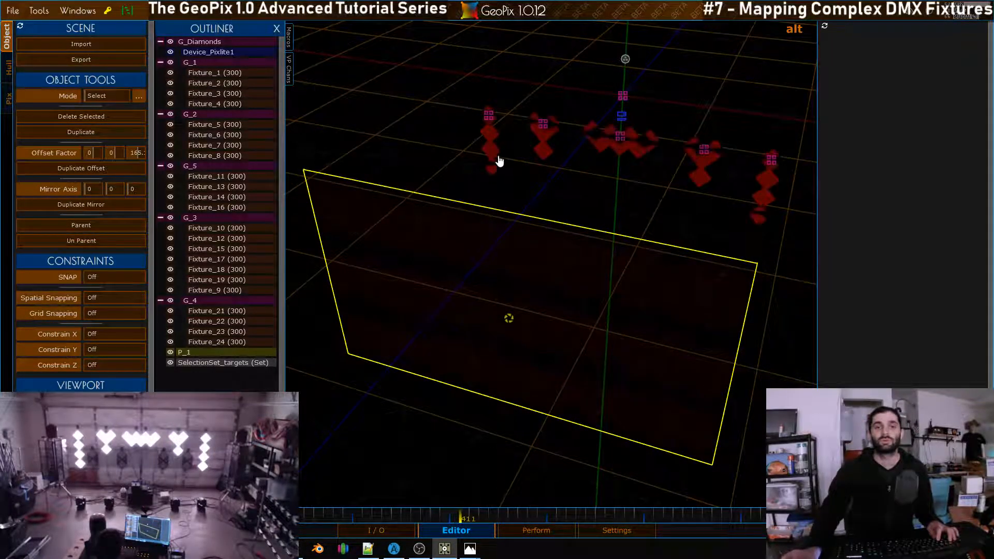
# - Clear the I/O graph by deleting all the nodes except the default ramp
pyautogui.click(392, 530)
pyautogui.moveTo(562, 153); pyautogui.dragTo(553, 191, button='middle')
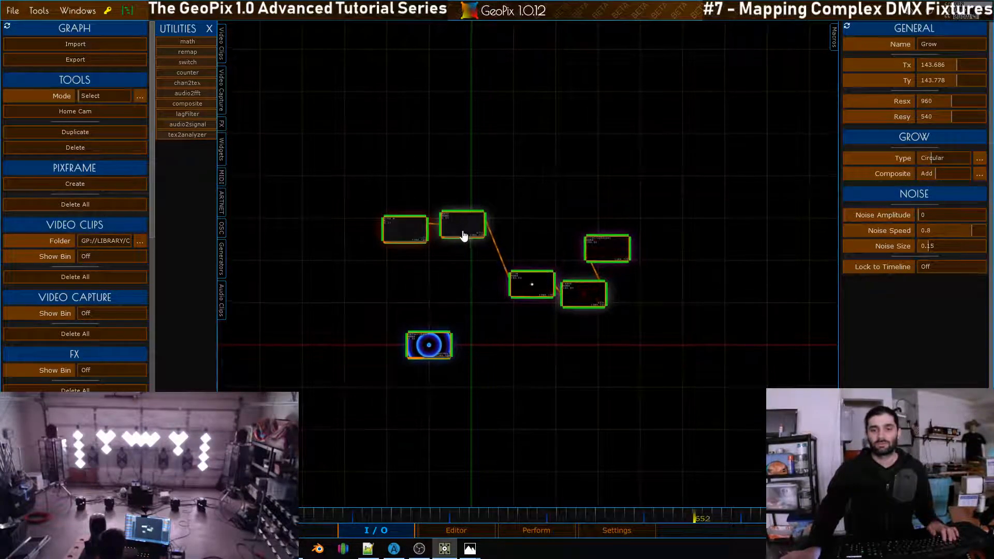
pyautogui.press('Delete')
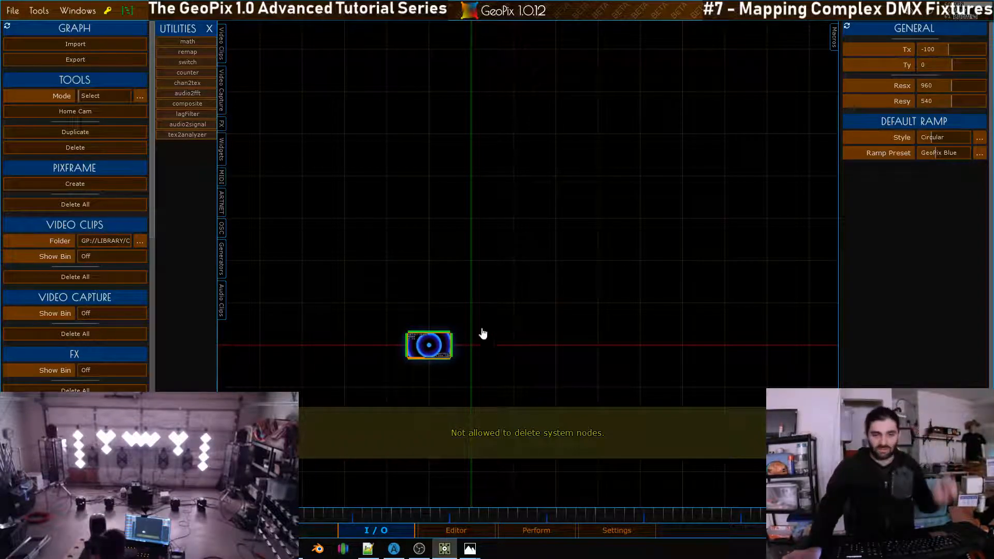
pyautogui.click(502, 324)
pyautogui.moveTo(541, 288); pyautogui.dragTo(543, 219, button='middle')
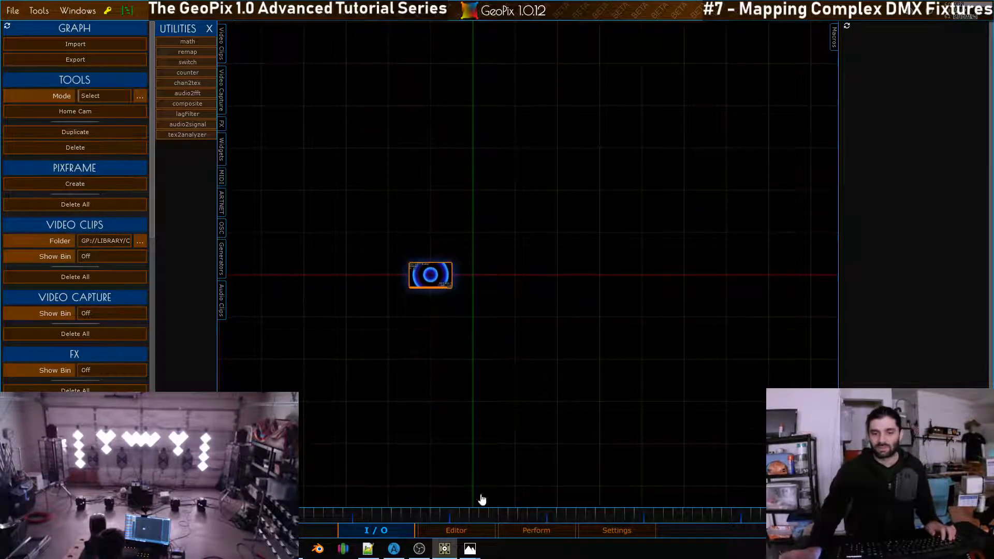
# - Assign the DefaultRamp texture to the projector P_1 in the editor scene
pyautogui.click(477, 530)
pyautogui.keyDown('alt'); pyautogui.moveTo(572, 124); pyautogui.dragTo(539, 276); pyautogui.keyUp('alt')
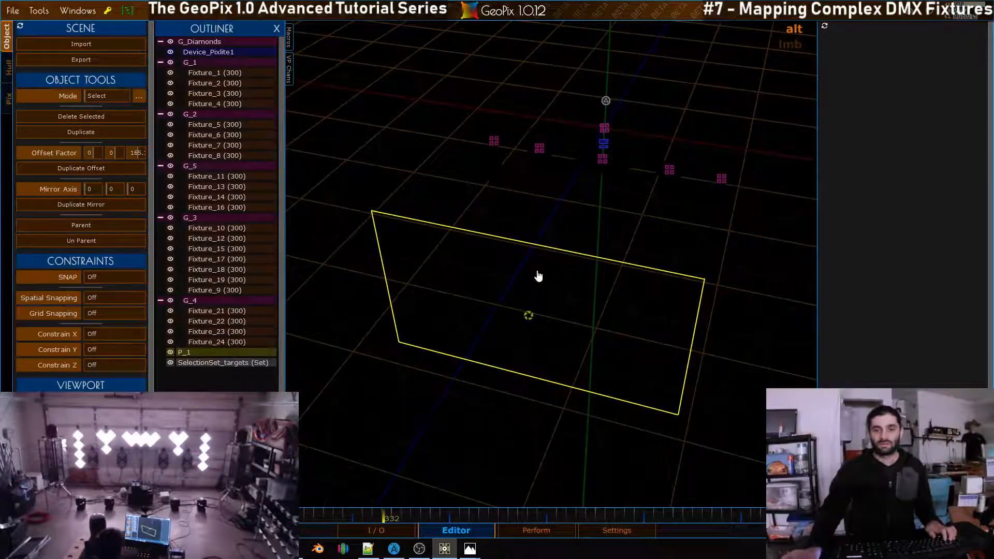
pyautogui.click(191, 353)
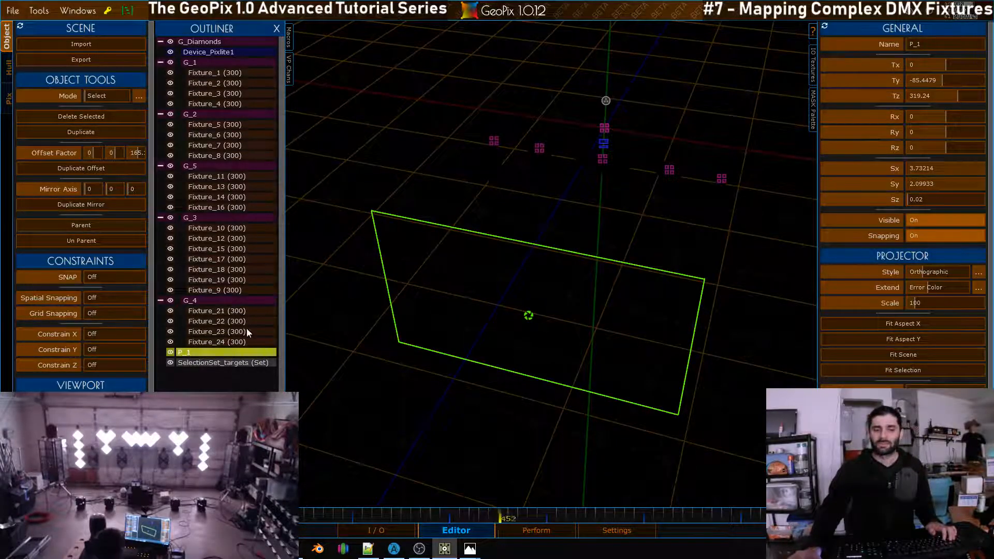
pyautogui.click(812, 60)
pyautogui.click(795, 61)
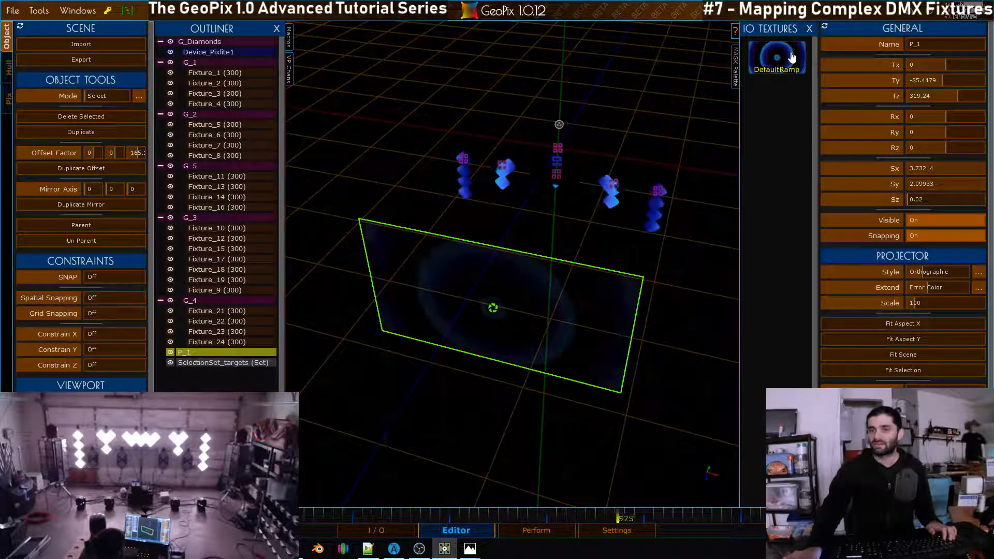
# - Collapse the G_Diamonds group with its children in the outliner and hide the group
pyautogui.keyDown('alt'); pyautogui.moveTo(504, 124); pyautogui.dragTo(539, 113); pyautogui.keyUp('alt')
pyautogui.keyDown('alt'); pyautogui.moveTo(444, 96); pyautogui.dragTo(439, 88); pyautogui.keyUp('alt')
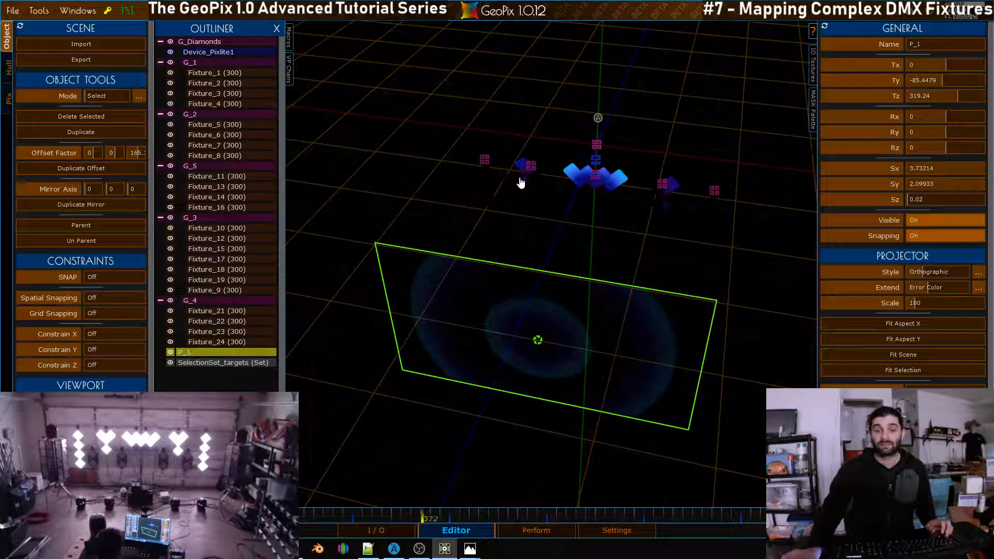
pyautogui.keyDown('shift'); pyautogui.click(161, 42); pyautogui.keyUp('shift')
pyautogui.click(170, 41)
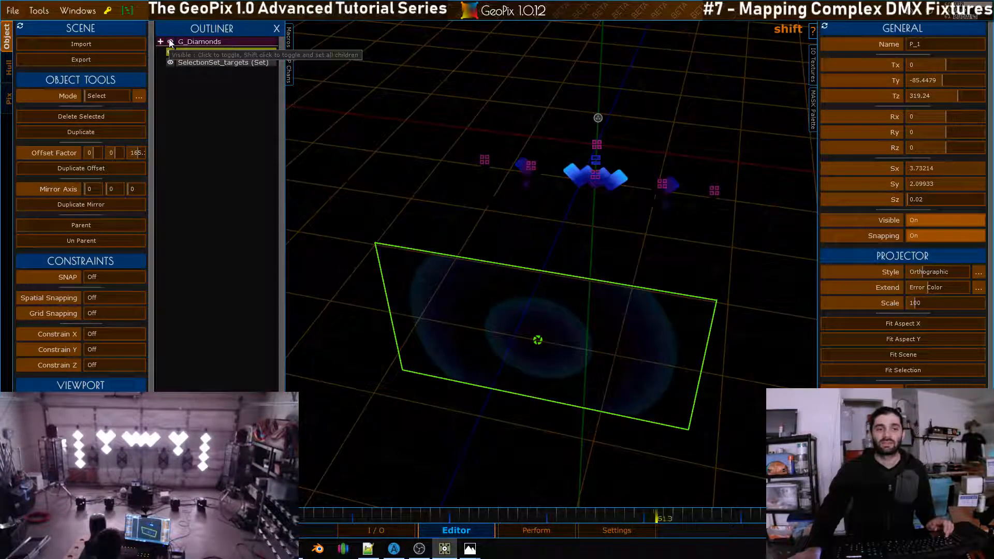
# - Delete the SelectionSet_targets selection set from the scene
pyautogui.keyDown('alt'); pyautogui.moveTo(541, 176); pyautogui.dragTo(673, 115); pyautogui.keyUp('alt')
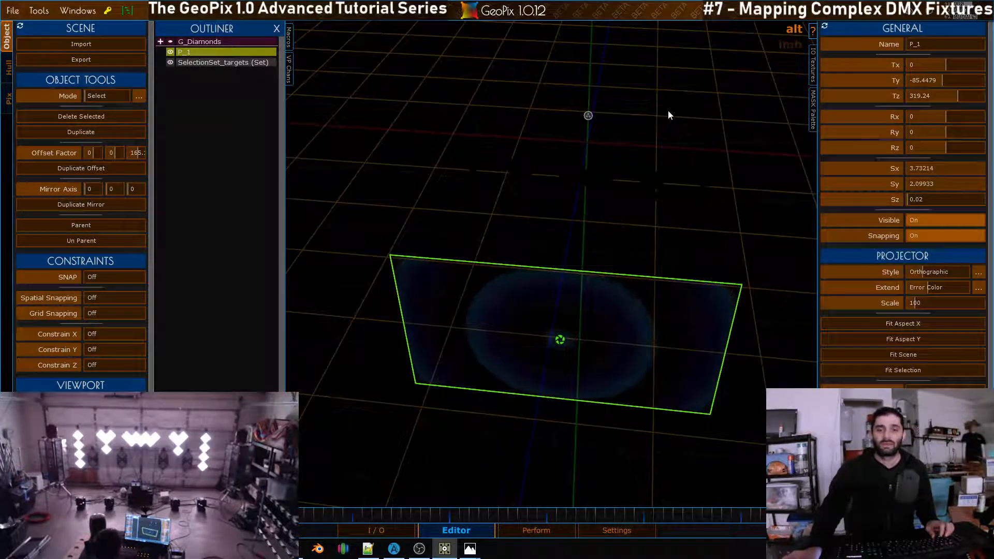
pyautogui.keyDown('alt'); pyautogui.moveTo(583, 150); pyautogui.dragTo(542, 145, button='right'); pyautogui.keyUp('alt')
pyautogui.click(232, 63)
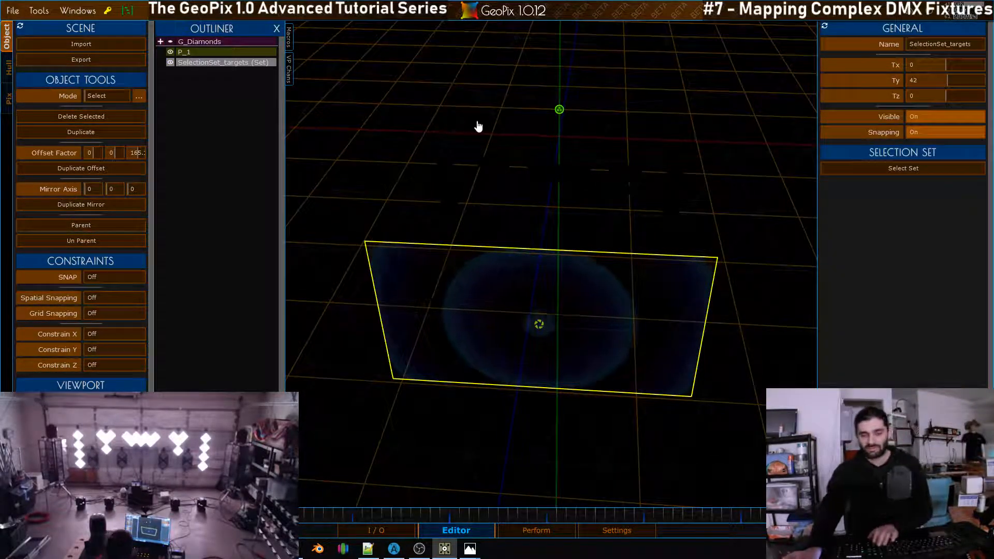
pyautogui.press('Delete')
pyautogui.keyDown('alt'); pyautogui.moveTo(498, 150); pyautogui.dragTo(551, 158); pyautogui.keyUp('alt')
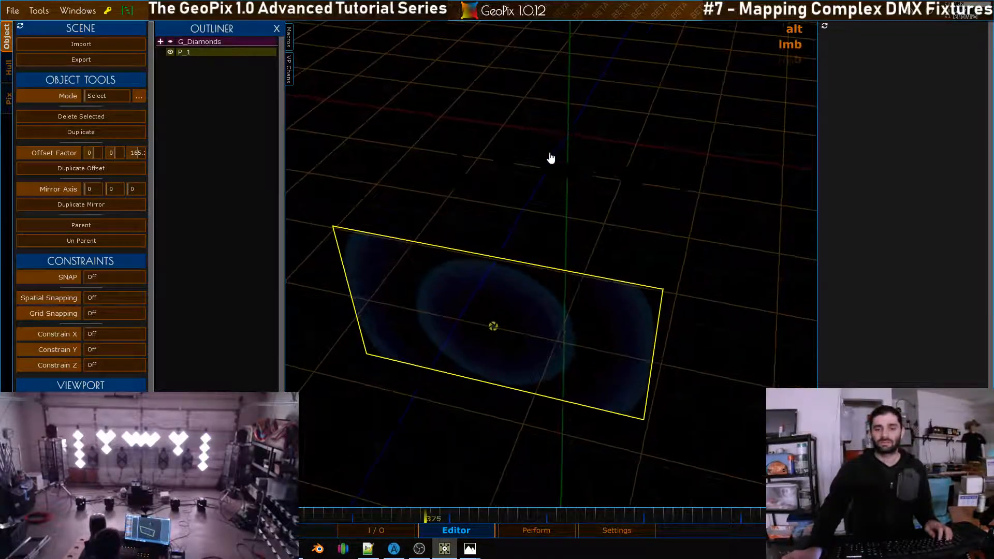
# - Save the project as Garage_tutorial_V6.txt in the Advanced_ledanddmx folder under Tutorials on the Desktop
pyautogui.click(13, 11)
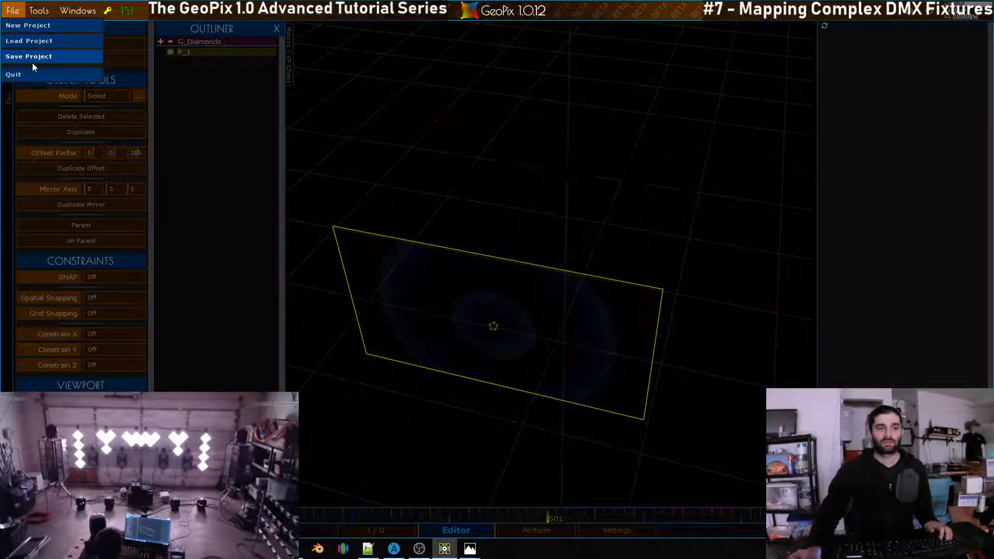
pyautogui.click(52, 56)
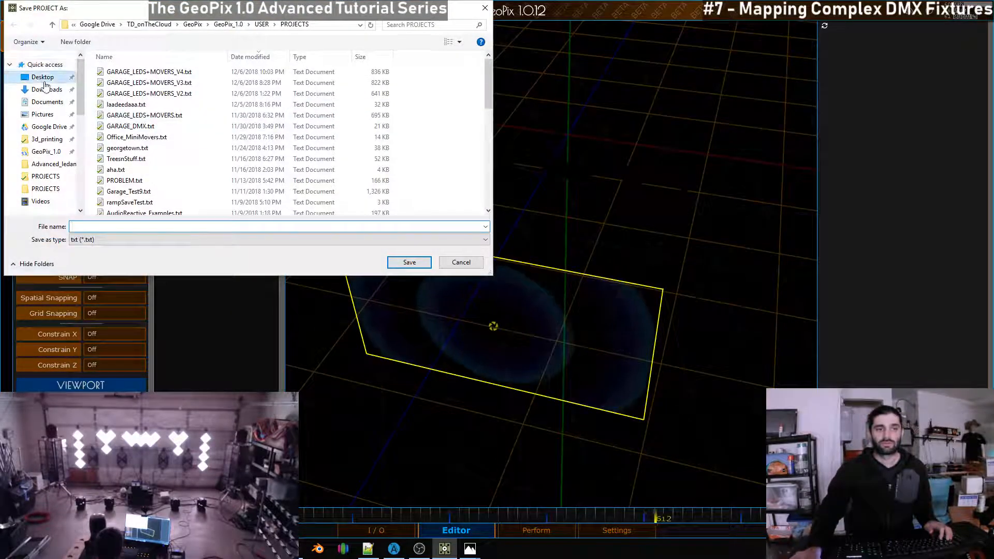
pyautogui.click(42, 77)
pyautogui.doubleClick(127, 94)
pyautogui.click(144, 75)
pyautogui.doubleClick(144, 75)
pyautogui.click(464, 103)
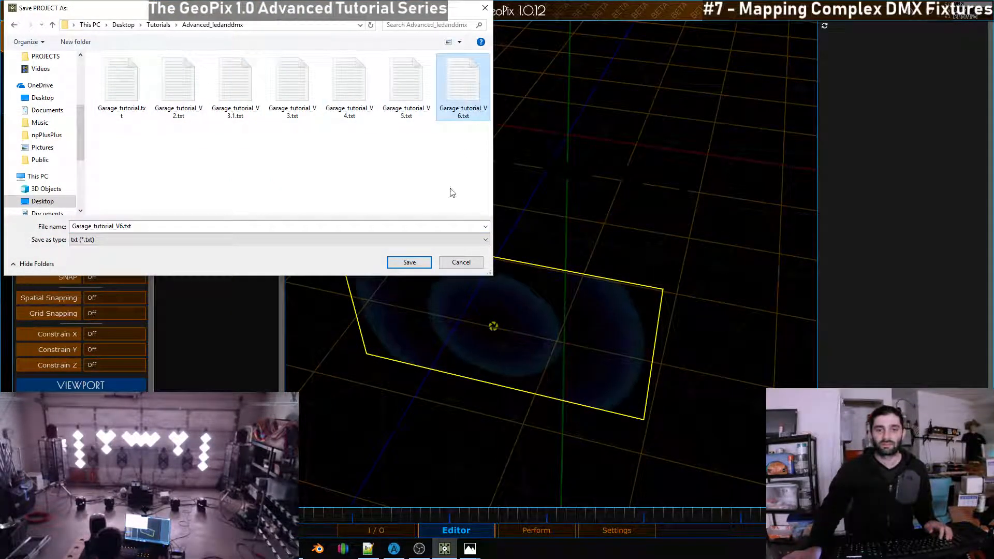
pyautogui.click(410, 264)
pyautogui.click(522, 275)
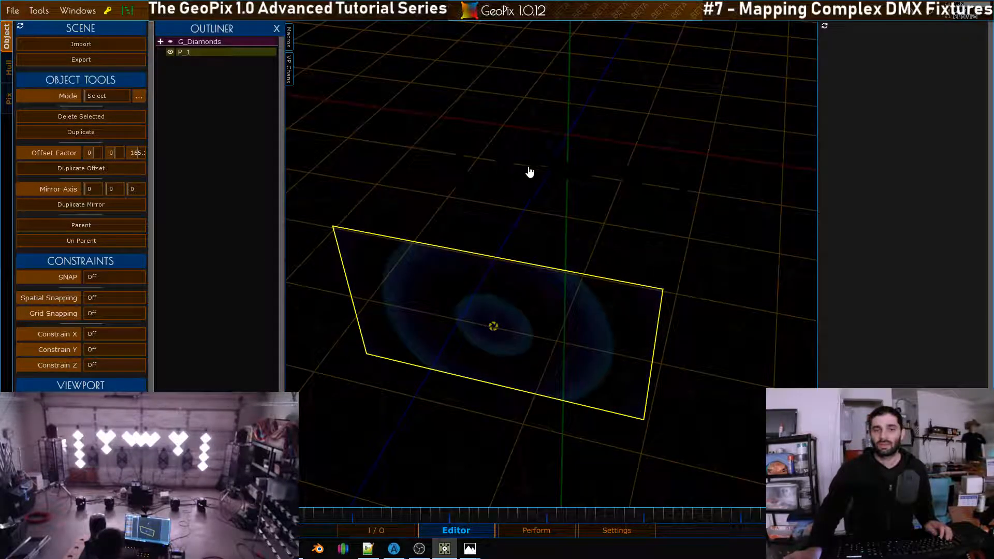
# - Open the DMX Fixture Wizard, look over its channel, object name and device ID settings, and close it
pyautogui.keyDown('alt'); pyautogui.moveTo(540, 173); pyautogui.dragTo(608, 169); pyautogui.keyUp('alt')
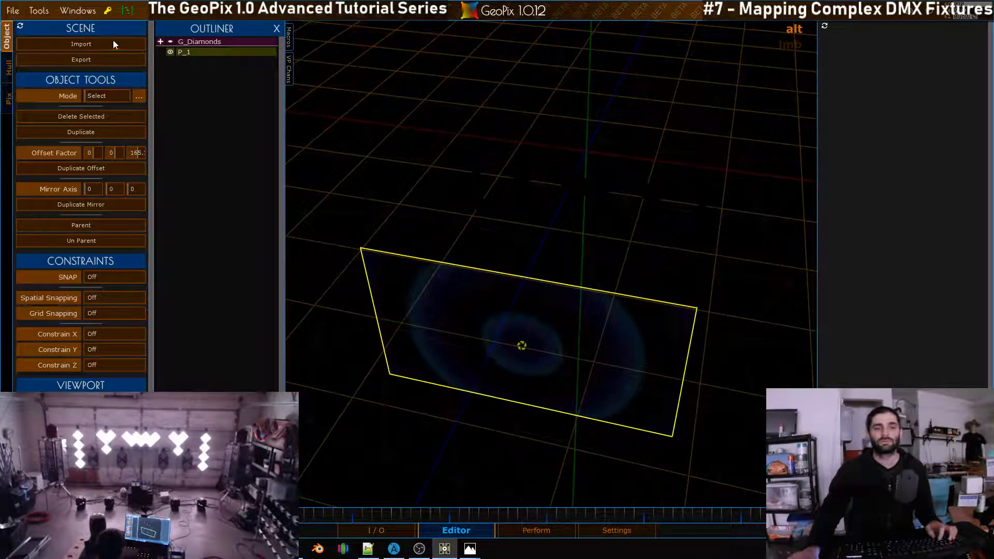
pyautogui.click(39, 11)
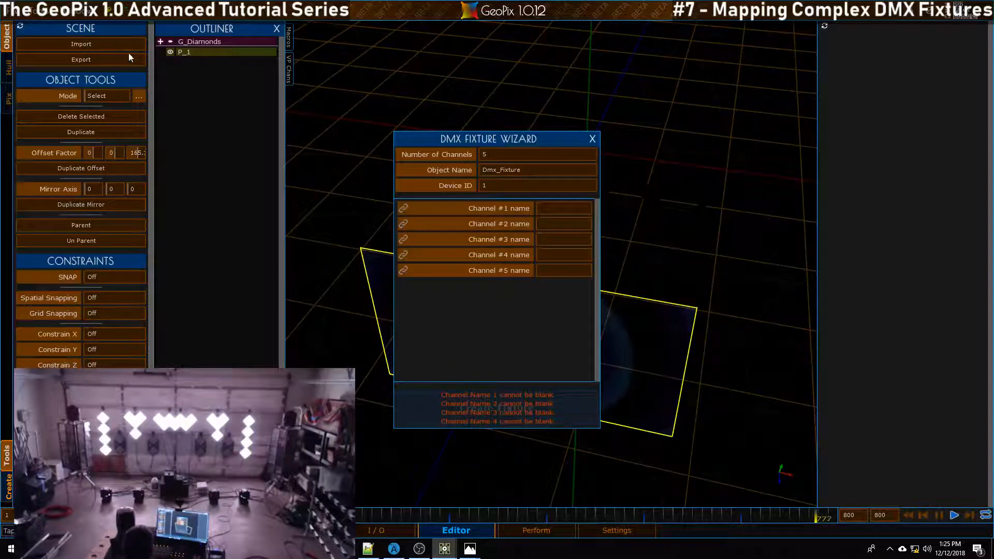
pyautogui.moveTo(533, 145); pyautogui.dragTo(360, 122)
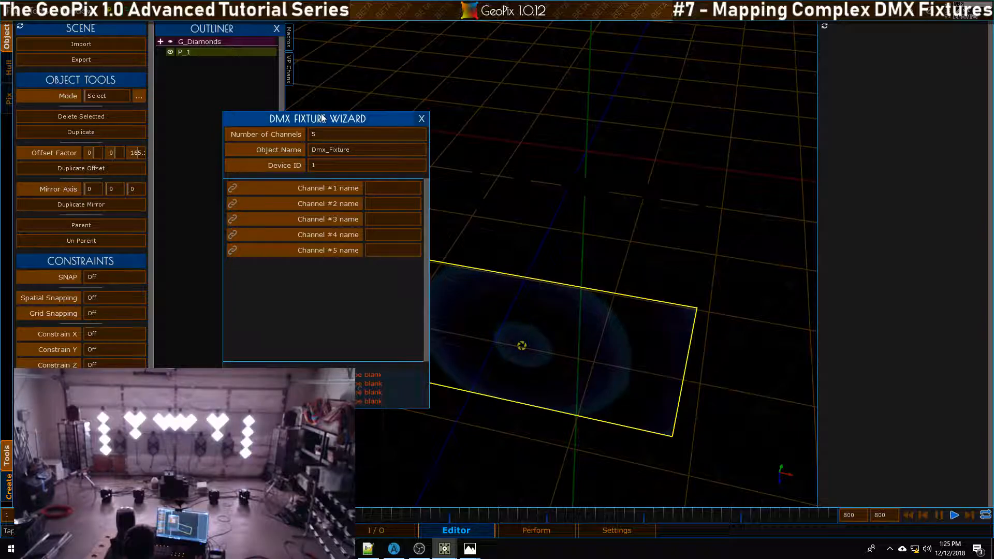
pyautogui.moveTo(321, 117); pyautogui.dragTo(322, 126)
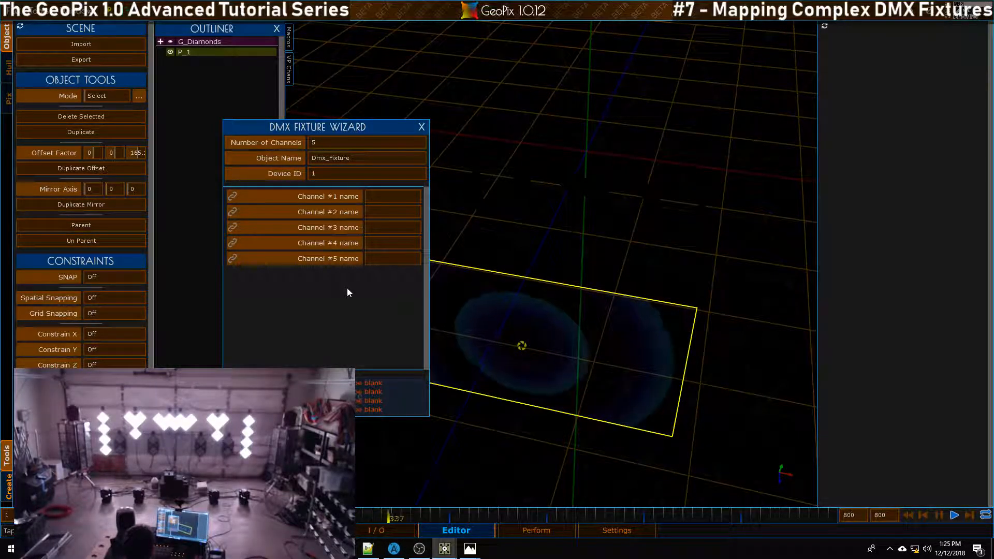
pyautogui.moveTo(383, 127); pyautogui.dragTo(337, 124)
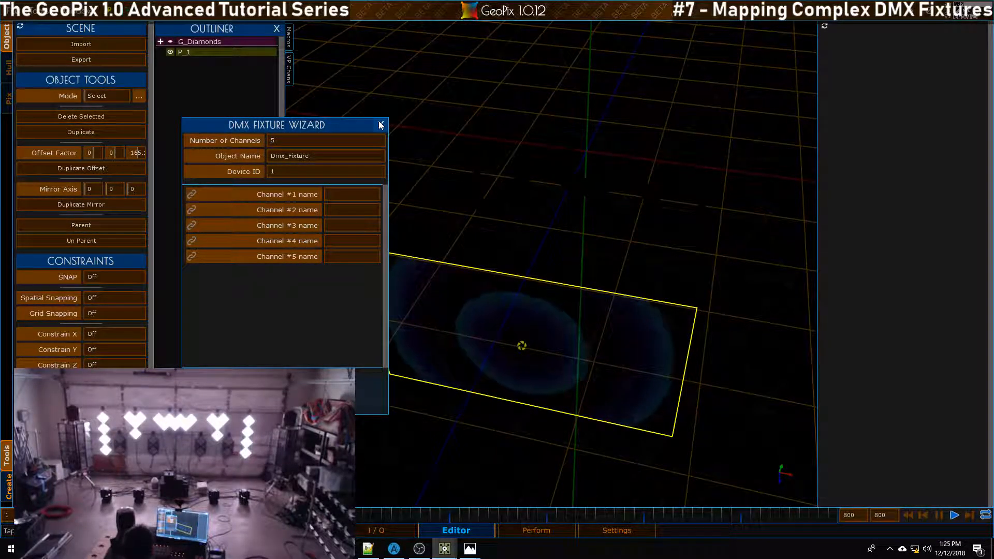
pyautogui.moveTo(294, 124); pyautogui.dragTo(302, 123)
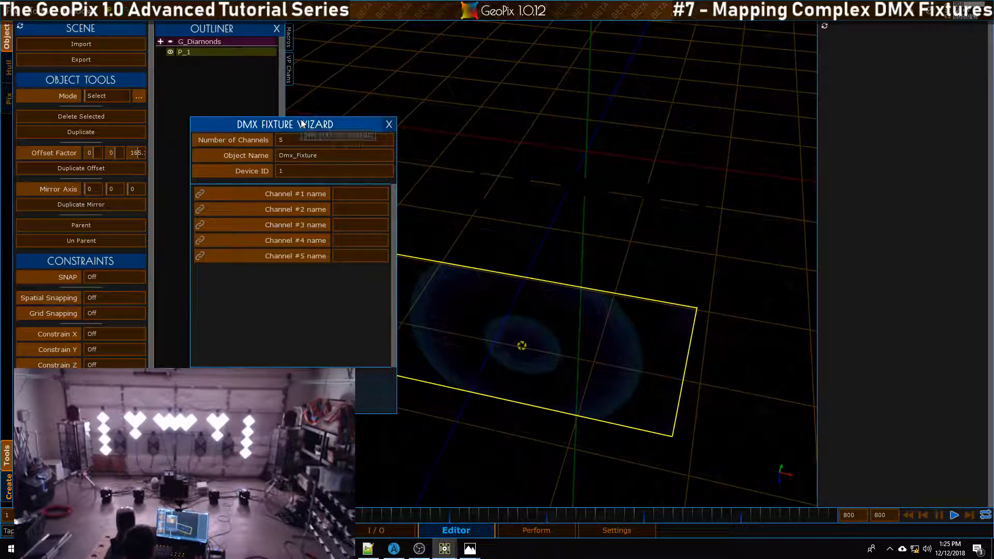
pyautogui.click(389, 125)
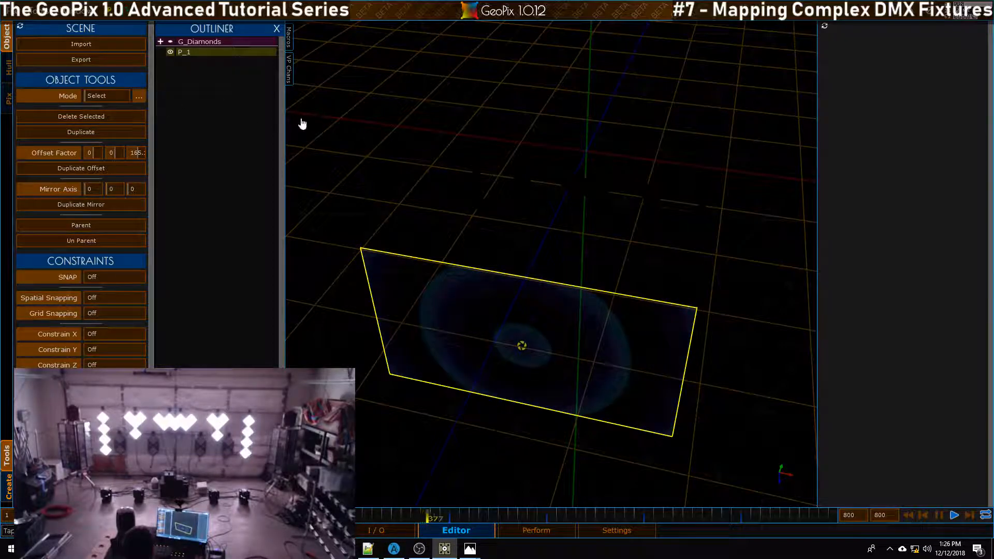
# - Create a new device object in the scene and set its Y position to 100
pyautogui.click(7, 487)
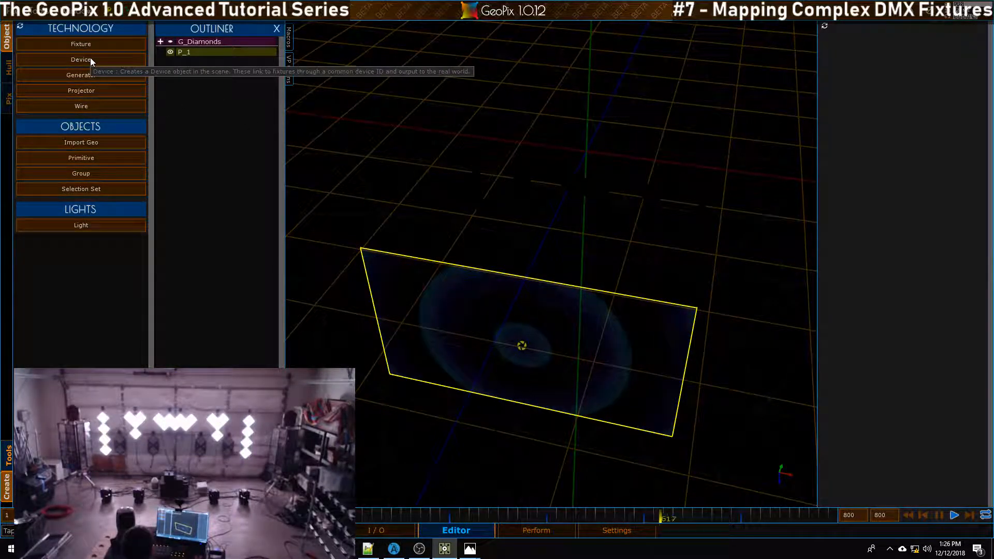
pyautogui.click(90, 59)
pyautogui.click(586, 150)
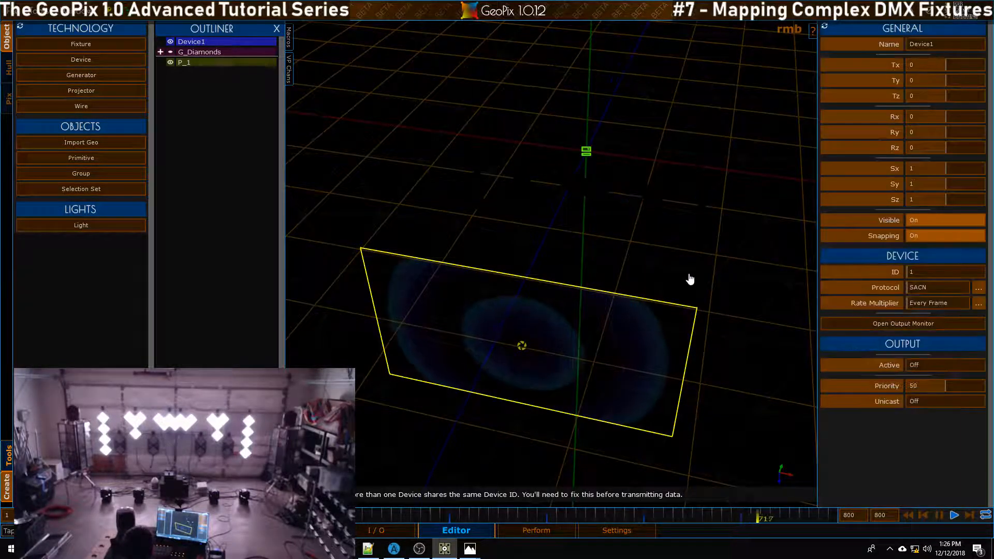
pyautogui.keyDown('alt'); pyautogui.moveTo(596, 152); pyautogui.dragTo(592, 197); pyautogui.keyUp('alt')
pyautogui.click(894, 80)
pyautogui.write('10')
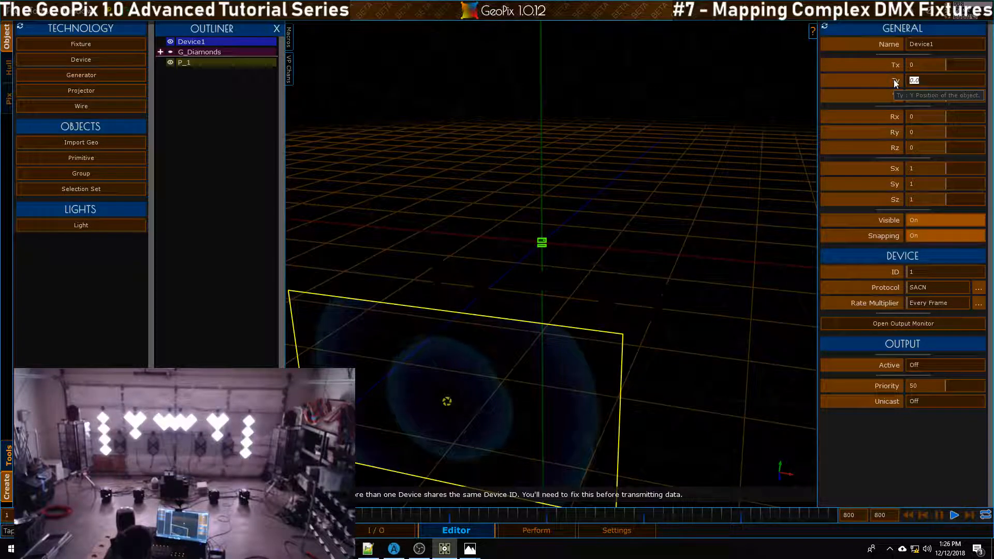
pyautogui.write('0')
pyautogui.press('Return')
# - Rename the new device as Device_DMX
pyautogui.keyDown('alt'); pyautogui.moveTo(760, 116); pyautogui.dragTo(723, 120); pyautogui.keyUp('alt')
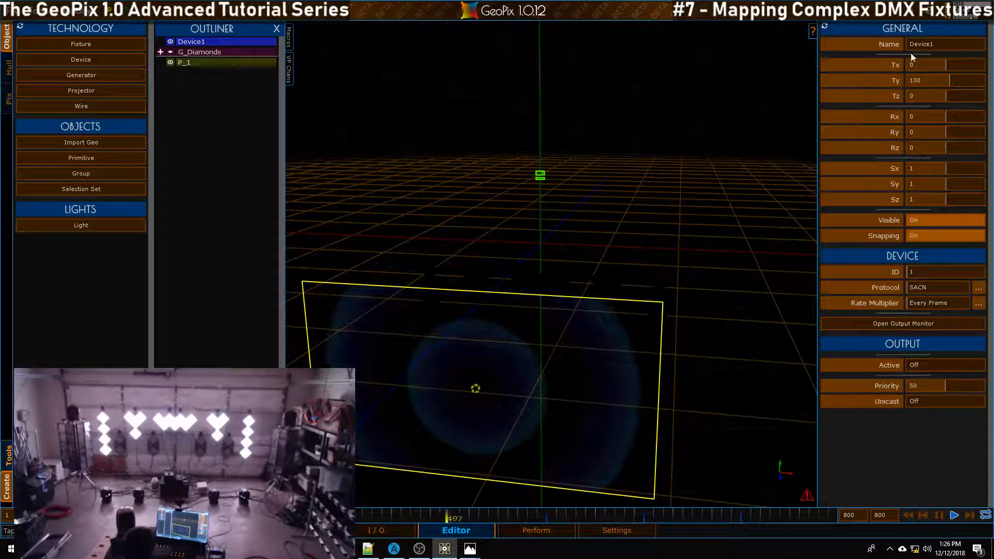
pyautogui.click(943, 46)
pyautogui.press('BackSpace')
pyautogui.write('_')
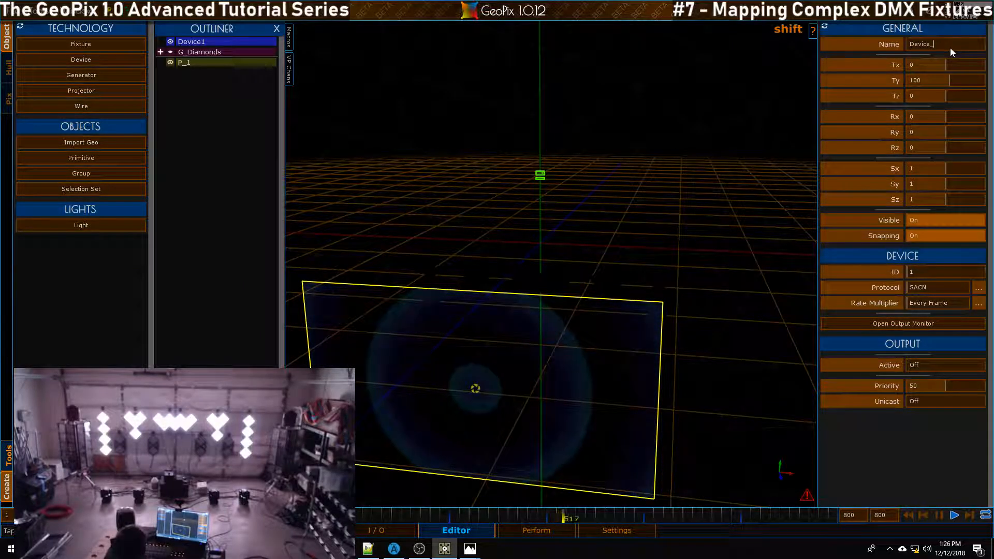
pyautogui.write('DMX')
pyautogui.press('Return')
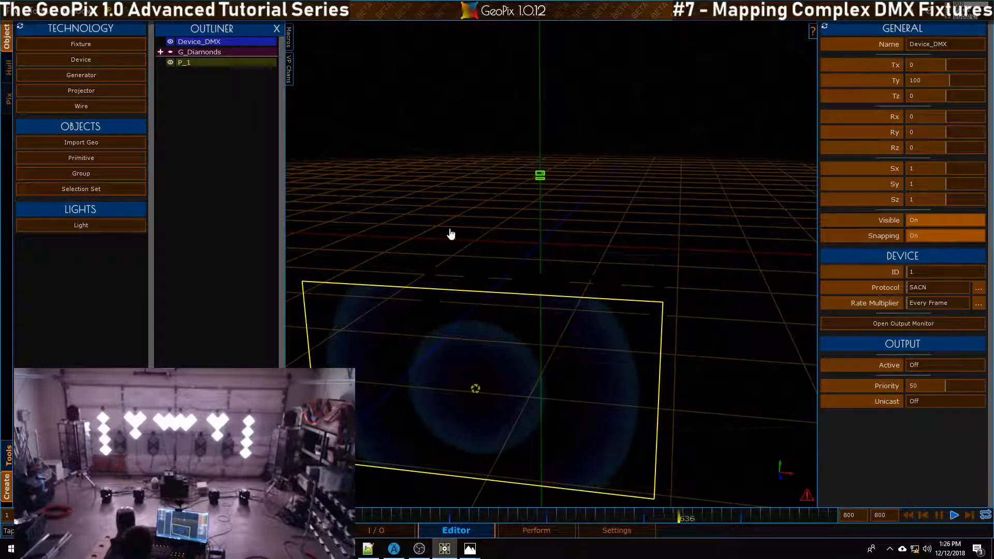
# - Switch to Advatek Assistant, search for network devices and look through the listed PixLite 16 MkII controllers
pyautogui.click(394, 548)
pyautogui.click(265, 244)
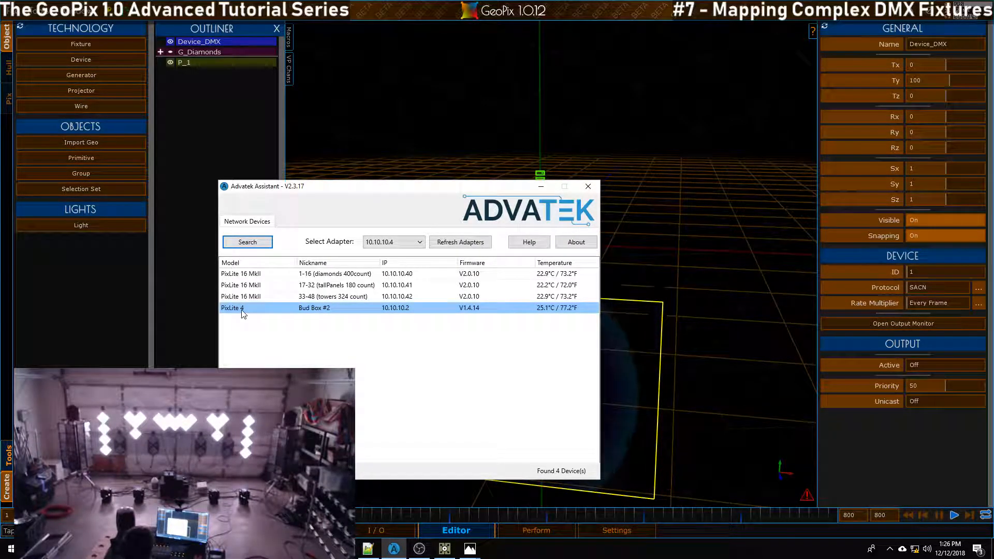
pyautogui.click(286, 275)
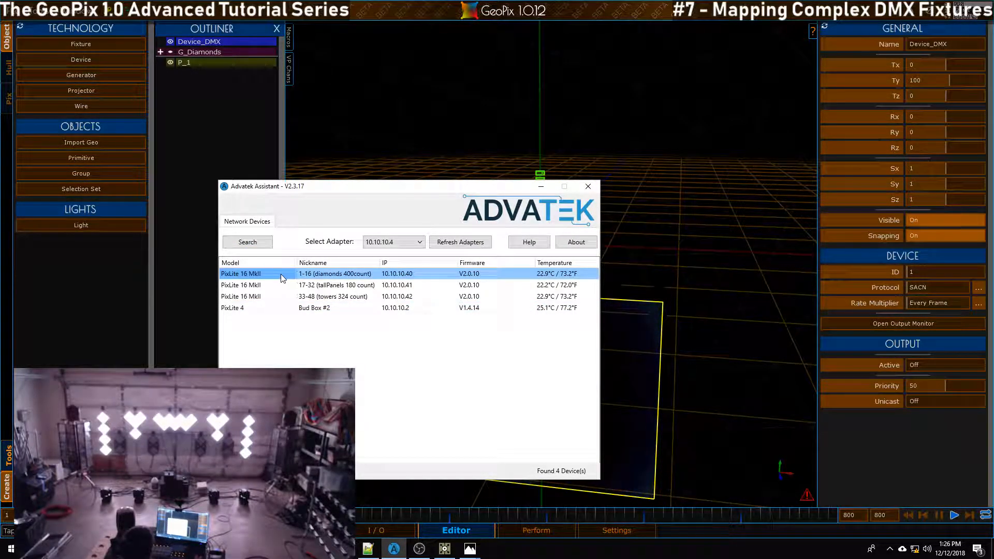
pyautogui.click(274, 288)
pyautogui.click(276, 300)
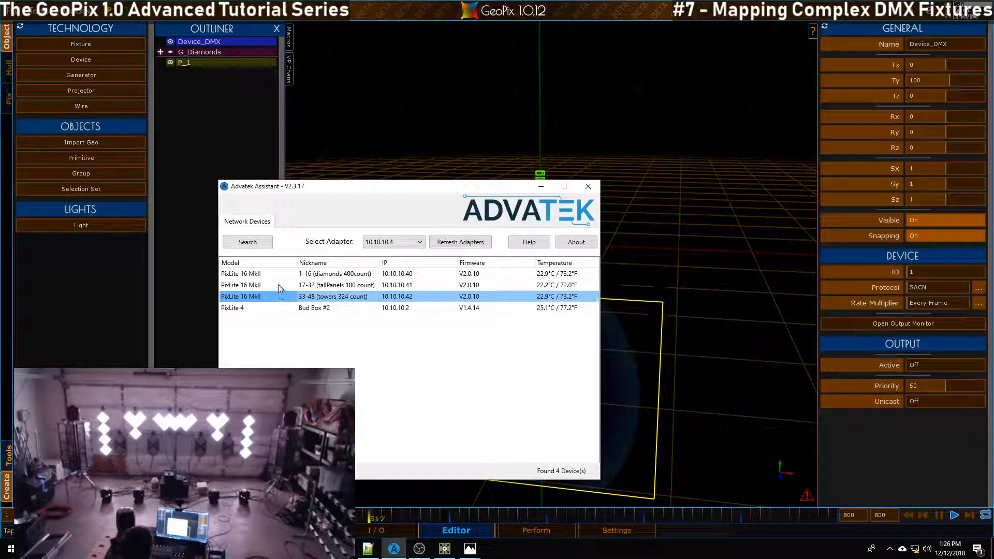
# - Open the configuration of the PixLite 4 controller, check its sACN to DMX512 output settings, and return to GeoPix
pyautogui.click(279, 310)
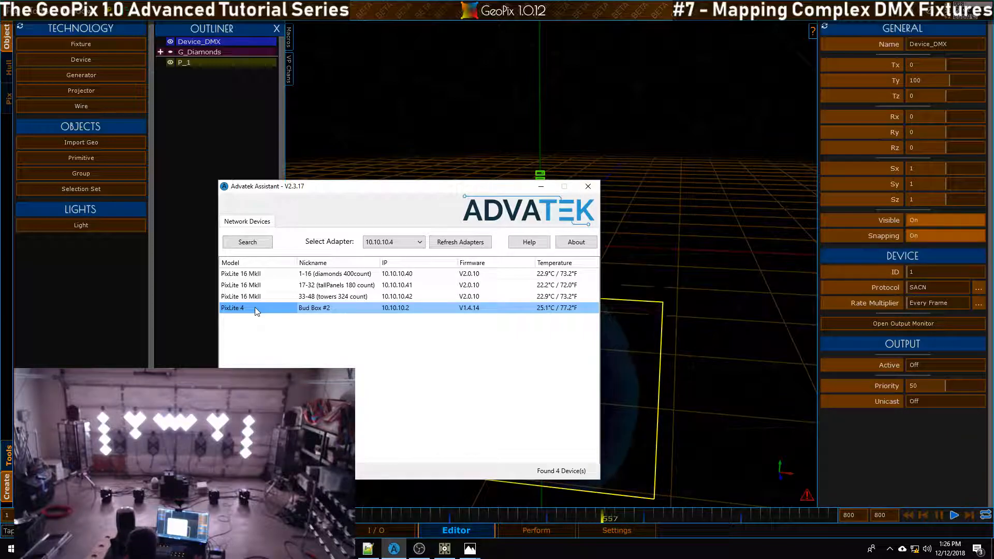
pyautogui.doubleClick(255, 309)
pyautogui.click(380, 206)
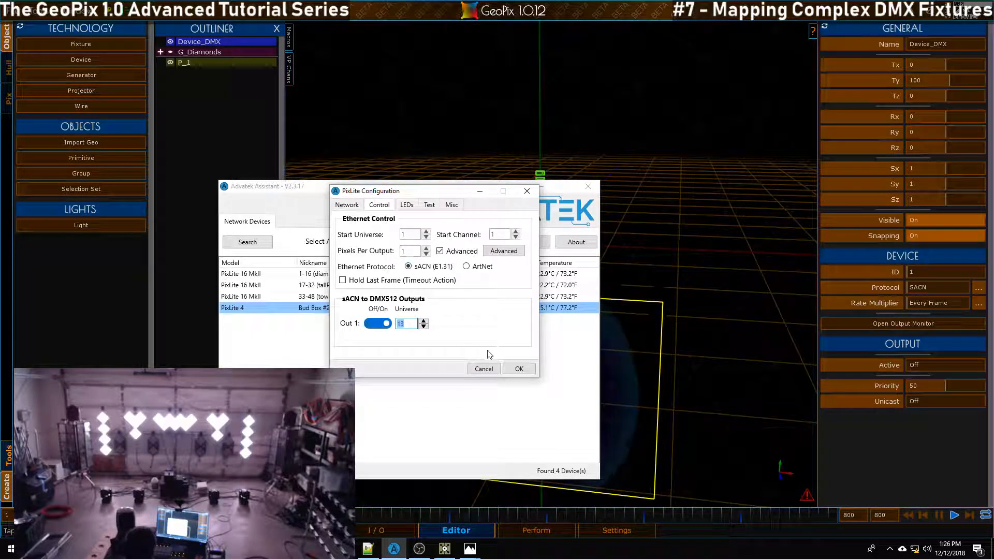
pyautogui.click(484, 369)
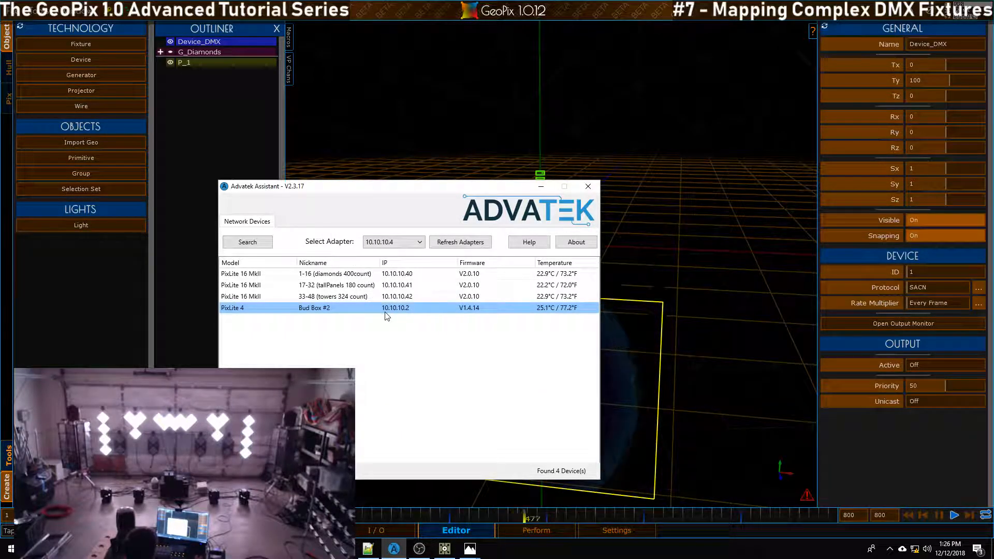
pyautogui.click(543, 185)
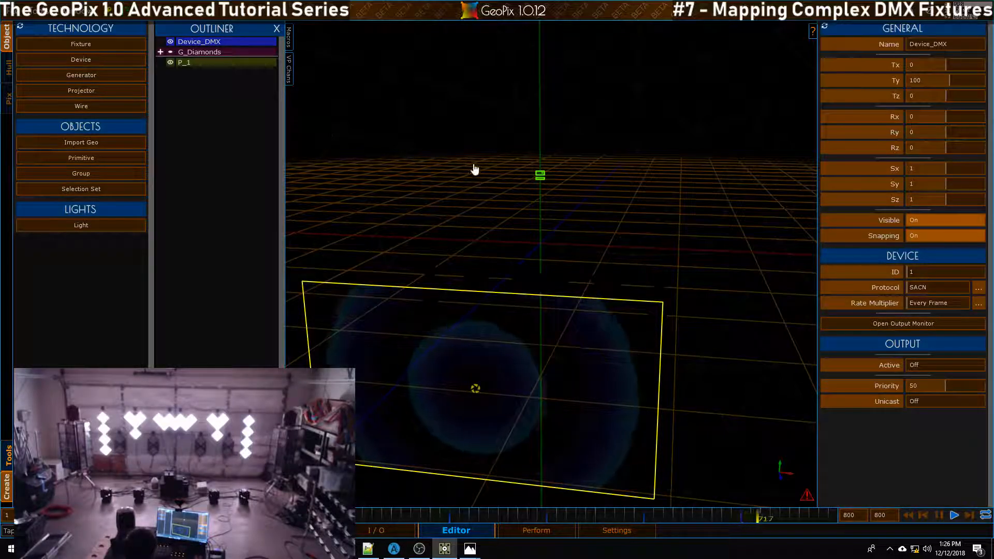
# - Switch back to Advatek Assistant, review the Ethernet protocol and DMX output universe of Bud Box #2 again, and return to GeoPix
pyautogui.hotkey('alt', 'Tab')
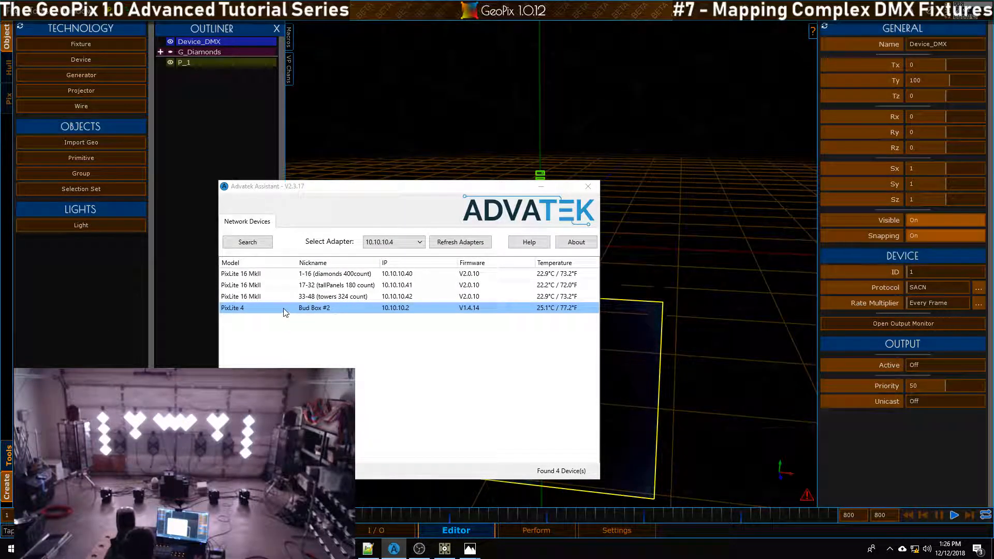
pyautogui.doubleClick(284, 308)
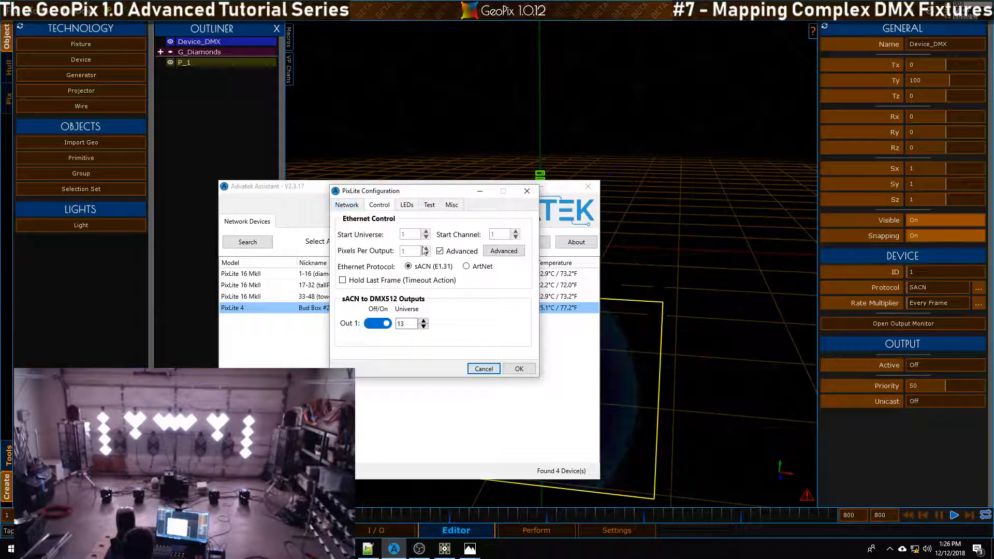
pyautogui.moveTo(442, 196); pyautogui.dragTo(548, 237)
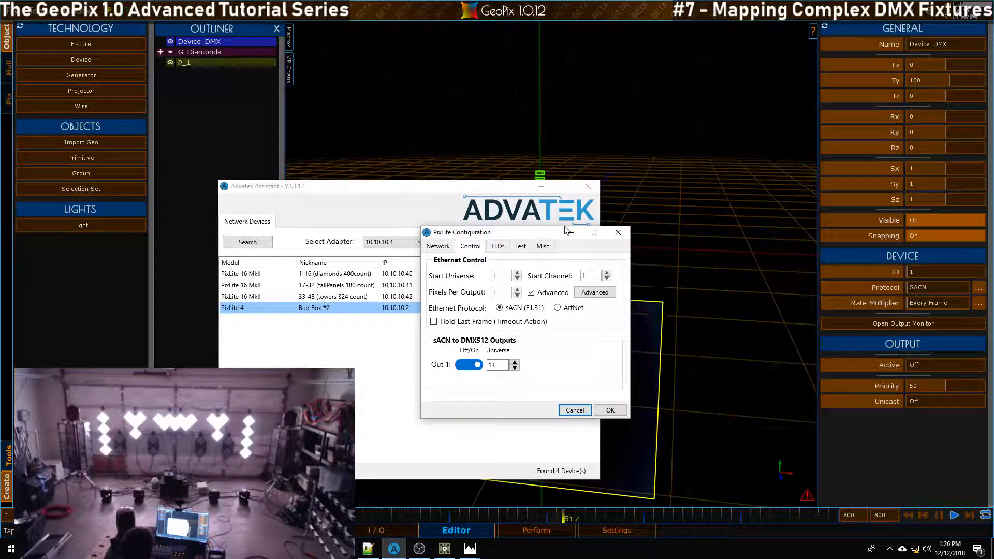
pyautogui.click(618, 232)
pyautogui.doubleClick(327, 308)
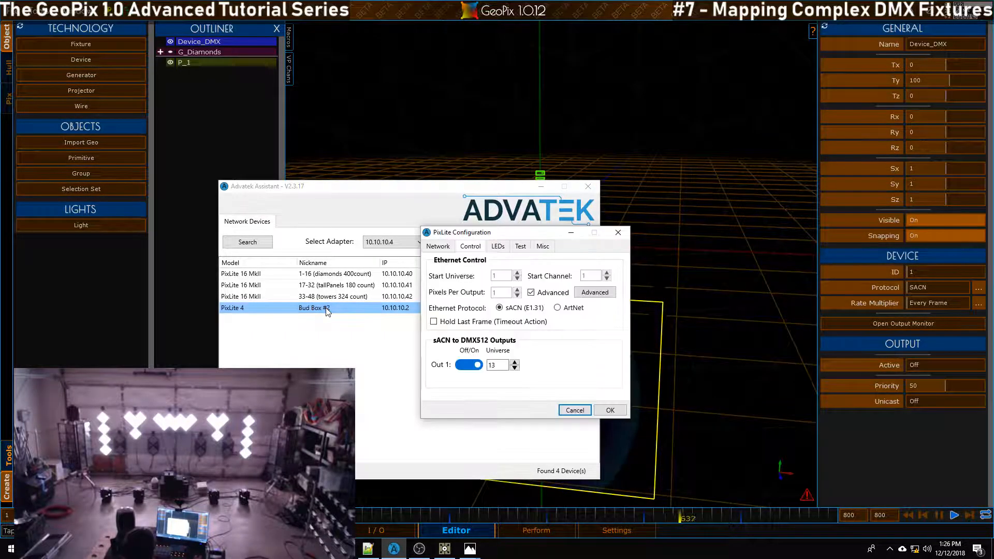
pyautogui.click(574, 410)
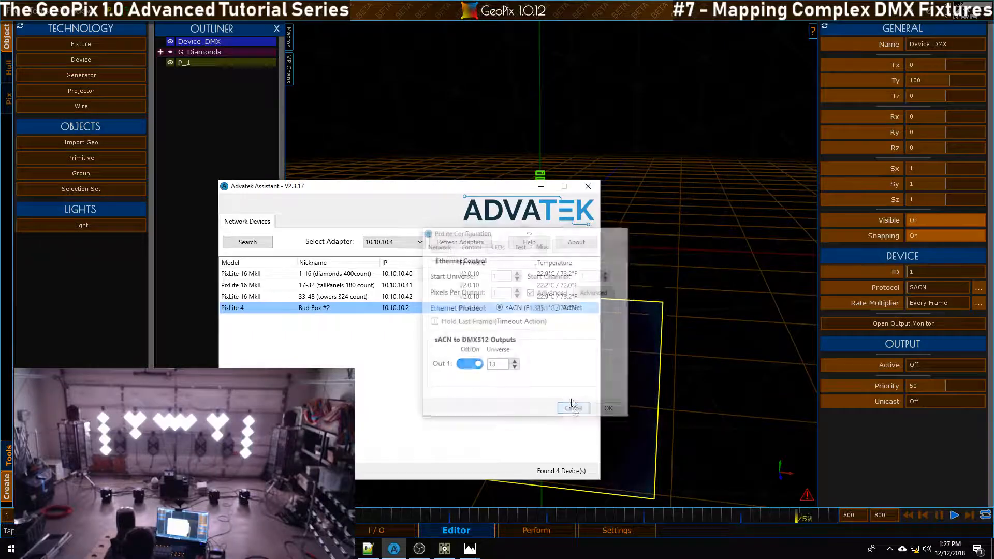
pyautogui.click(542, 187)
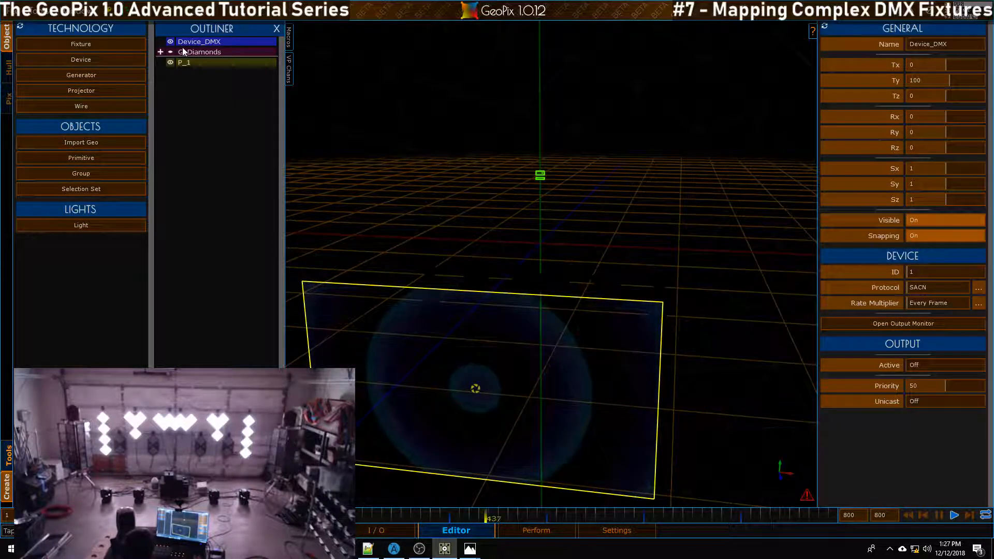
# - Inspect the device ID of Device_Pixlite1 and the device ID and channel offsets of the G_1 fixtures in G_Diamonds
pyautogui.click(161, 52)
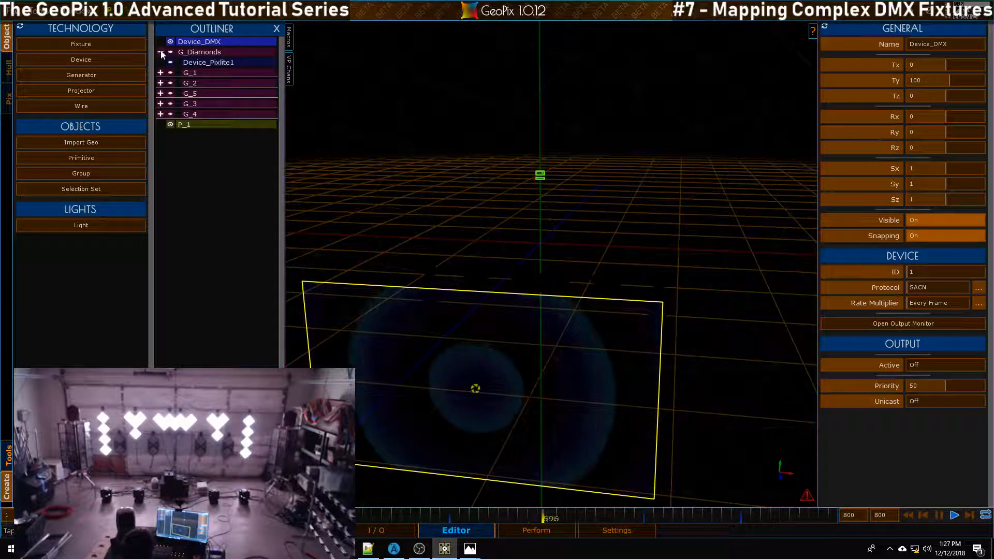
pyautogui.click(205, 65)
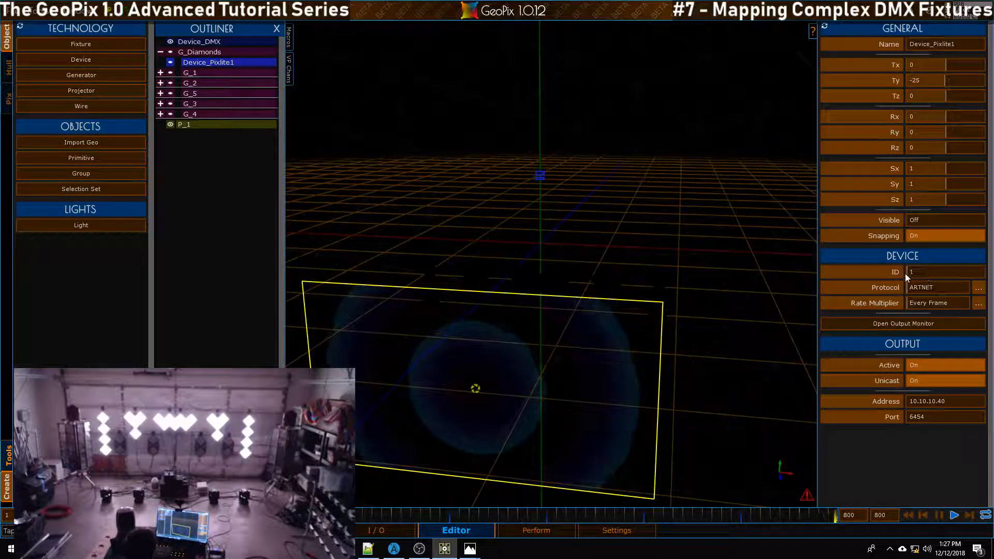
pyautogui.click(160, 72)
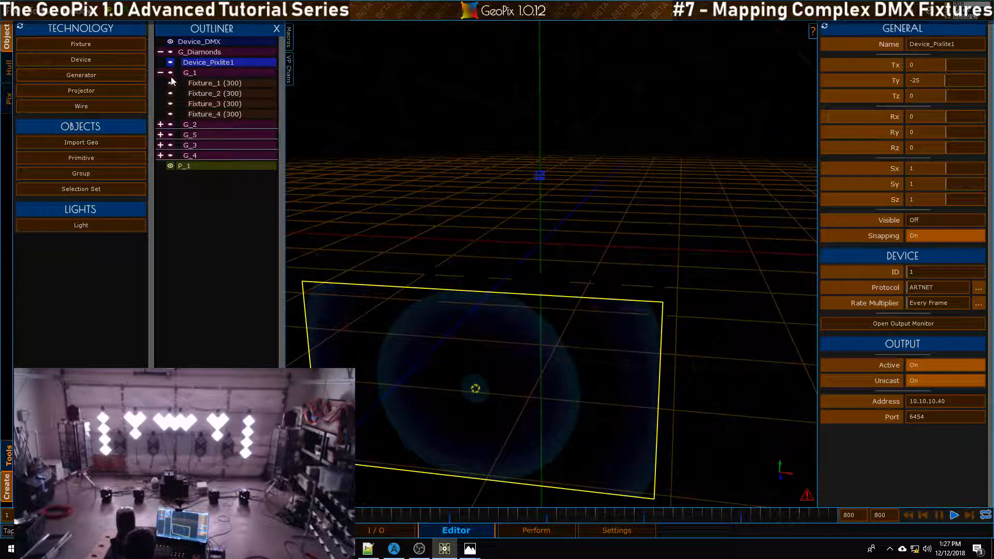
pyautogui.click(203, 83)
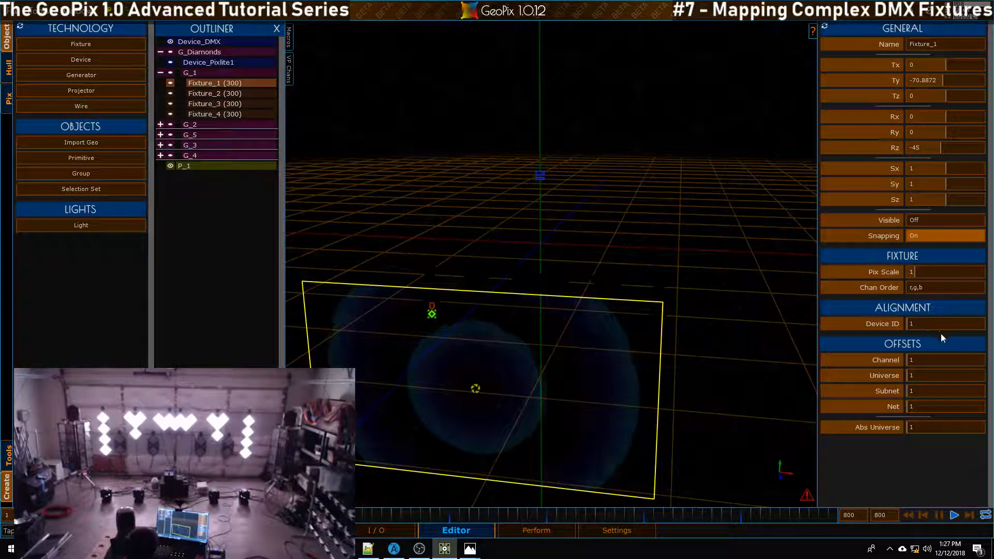
pyautogui.click(218, 94)
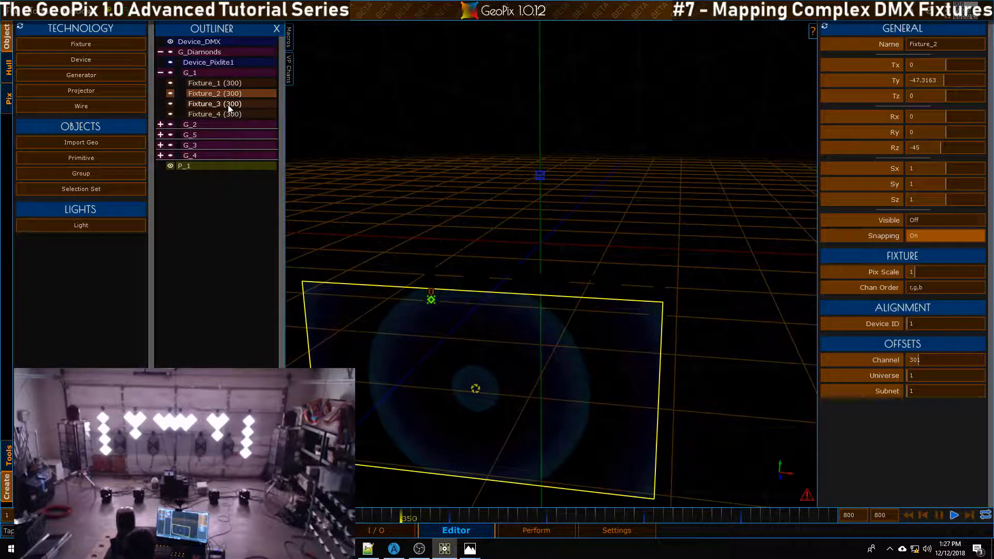
pyautogui.click(227, 104)
pyautogui.click(225, 115)
pyautogui.click(222, 83)
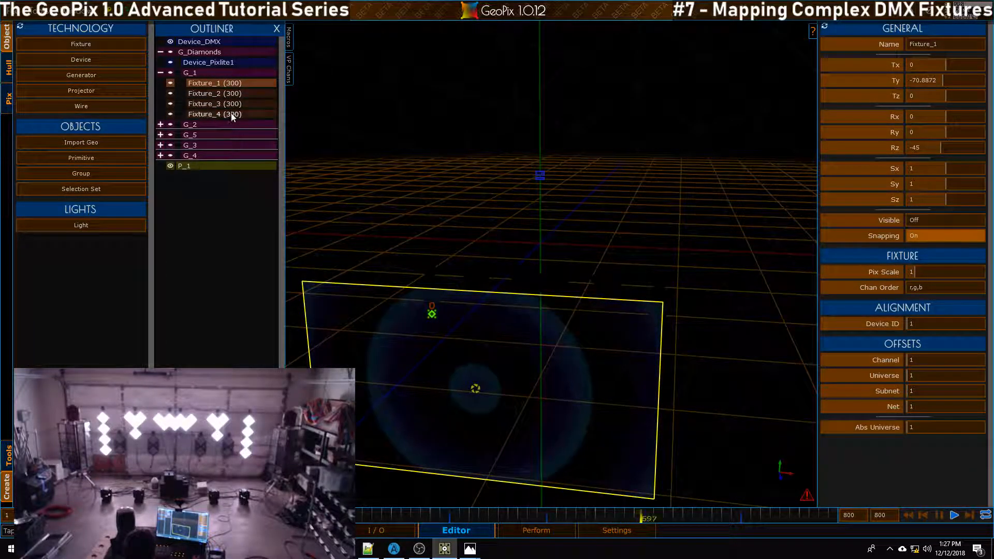
pyautogui.click(160, 73)
pyautogui.click(161, 52)
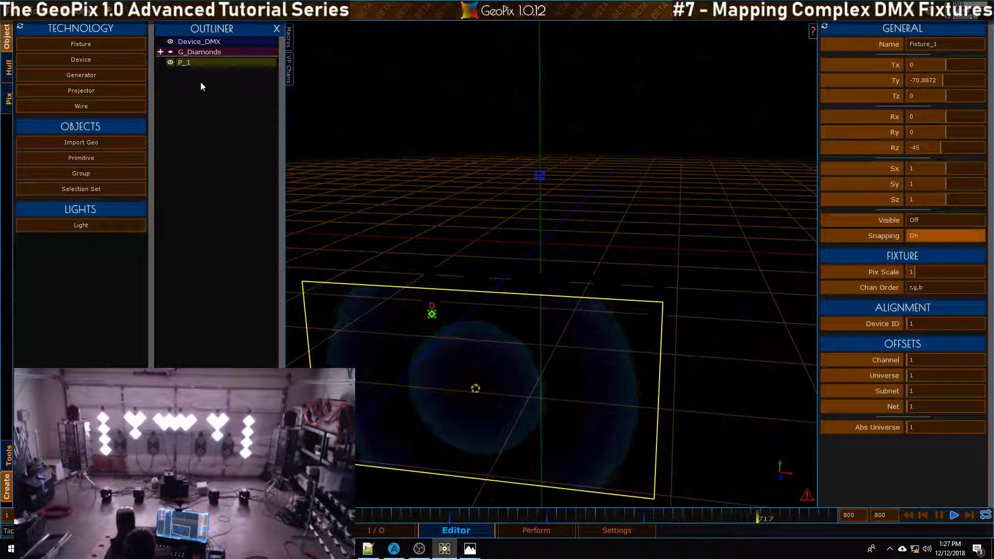
# - Set the device ID of Device_DMX to 2
pyautogui.click(210, 41)
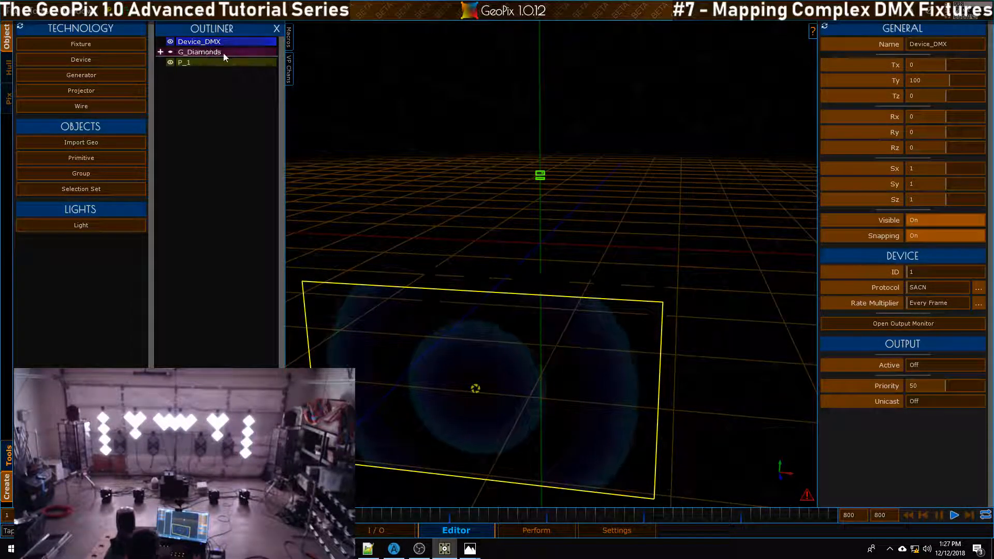
pyautogui.click(895, 274)
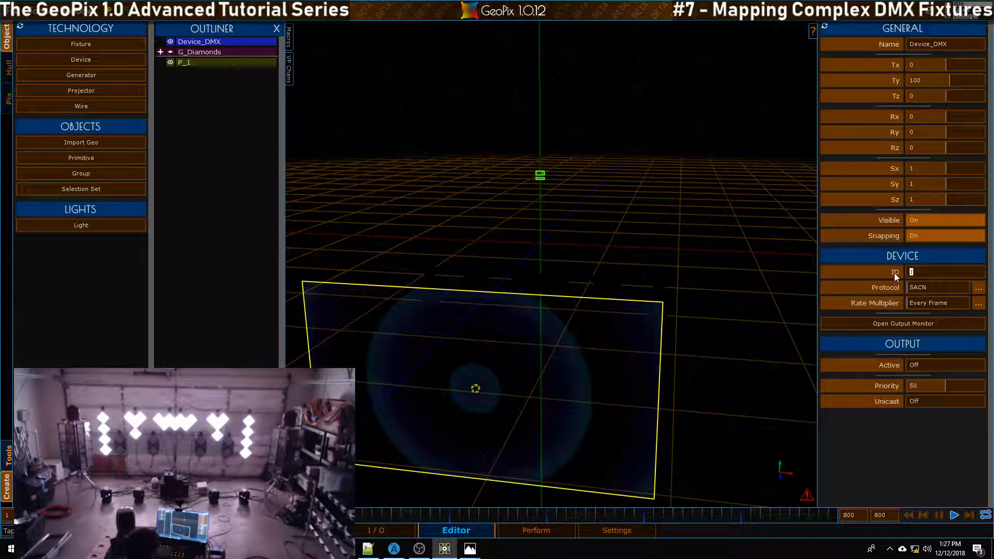
pyautogui.write('2')
pyautogui.press('Return')
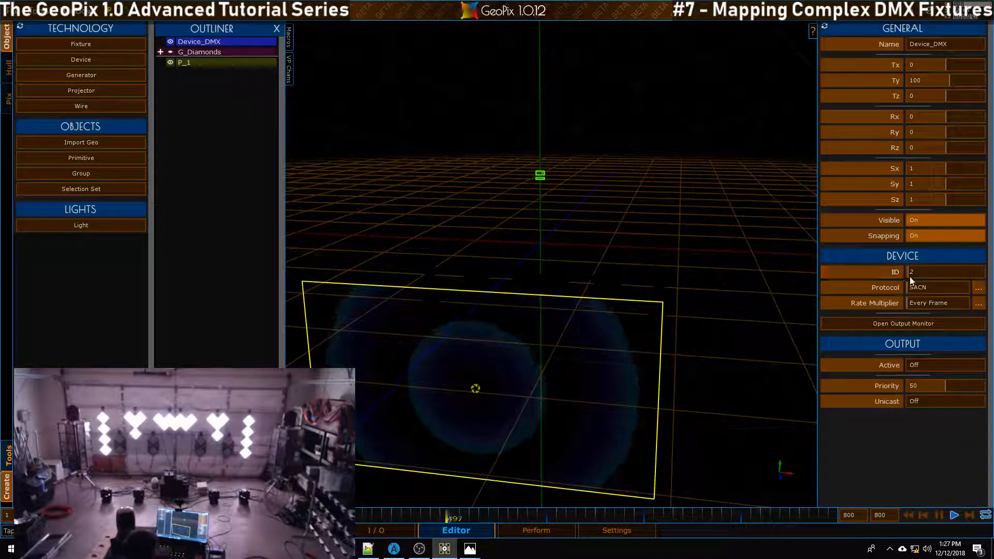
# - Create a new fixture at the scene origin and frame it in the viewport
pyautogui.keyDown('alt'); pyautogui.moveTo(570, 125); pyautogui.dragTo(621, 146, button='right'); pyautogui.keyUp('alt')
pyautogui.keyDown('alt'); pyautogui.moveTo(621, 146); pyautogui.dragTo(617, 144); pyautogui.keyUp('alt')
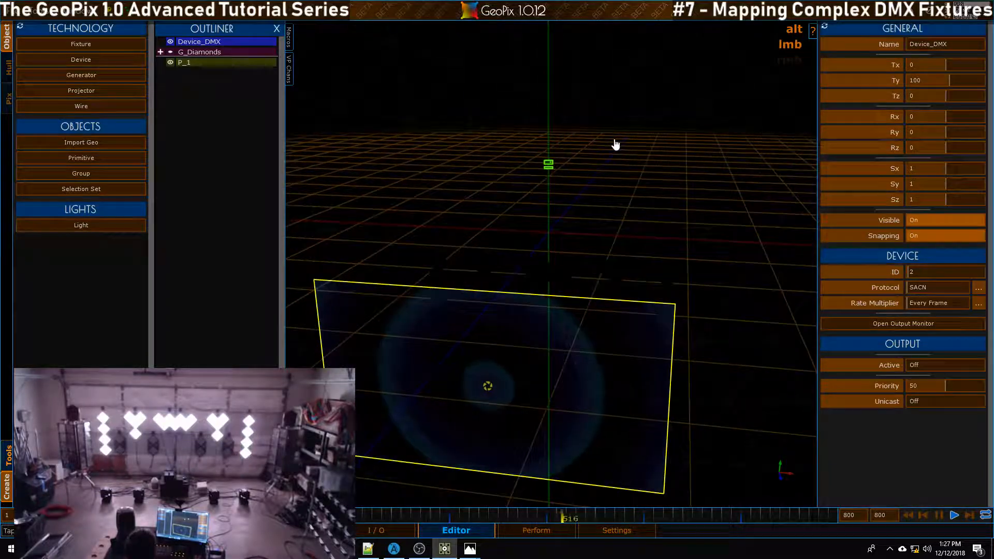
pyautogui.keyDown('alt'); pyautogui.moveTo(622, 188); pyautogui.dragTo(633, 207); pyautogui.keyUp('alt')
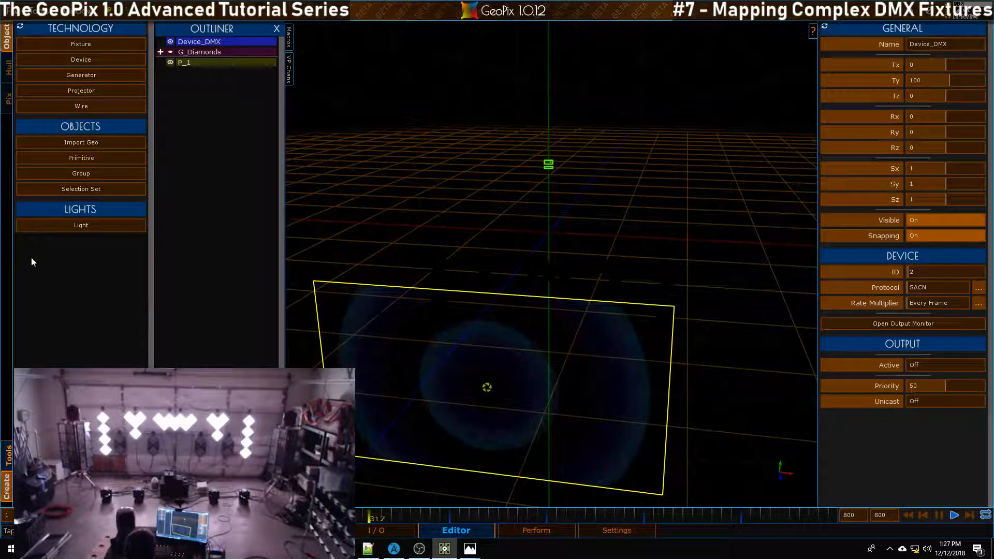
pyautogui.click(135, 45)
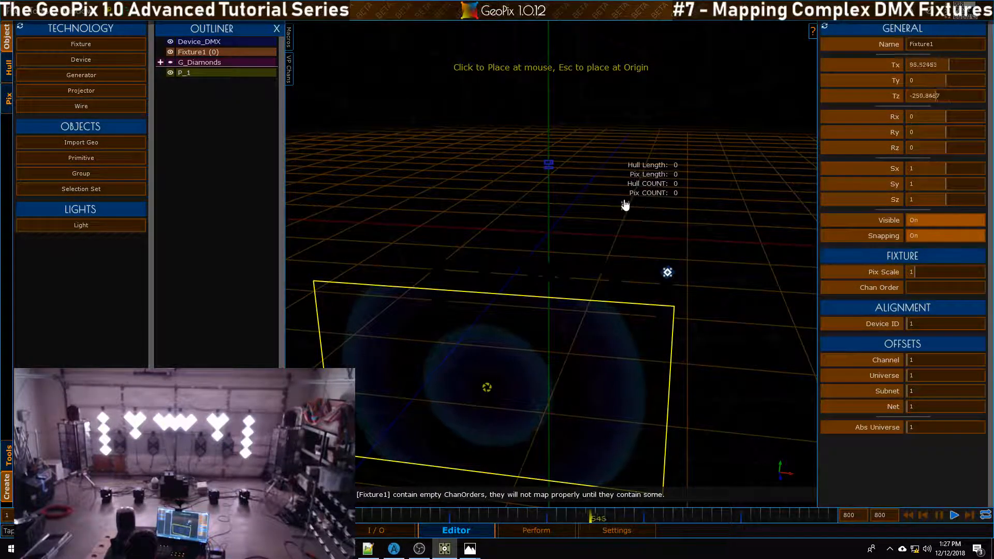
pyautogui.press('Escape')
pyautogui.keyDown('alt'); pyautogui.moveTo(504, 251); pyautogui.dragTo(599, 193); pyautogui.keyUp('alt')
pyautogui.keyDown('alt'); pyautogui.moveTo(600, 193); pyautogui.dragTo(623, 182, button='right'); pyautogui.keyUp('alt')
pyautogui.keyDown('alt'); pyautogui.moveTo(623, 182); pyautogui.dragTo(631, 213, button='middle'); pyautogui.keyUp('alt')
pyautogui.keyDown('alt'); pyautogui.moveTo(632, 212); pyautogui.dragTo(657, 192, button='right'); pyautogui.keyUp('alt')
pyautogui.keyDown('alt'); pyautogui.moveTo(658, 193); pyautogui.dragTo(567, 264); pyautogui.keyUp('alt')
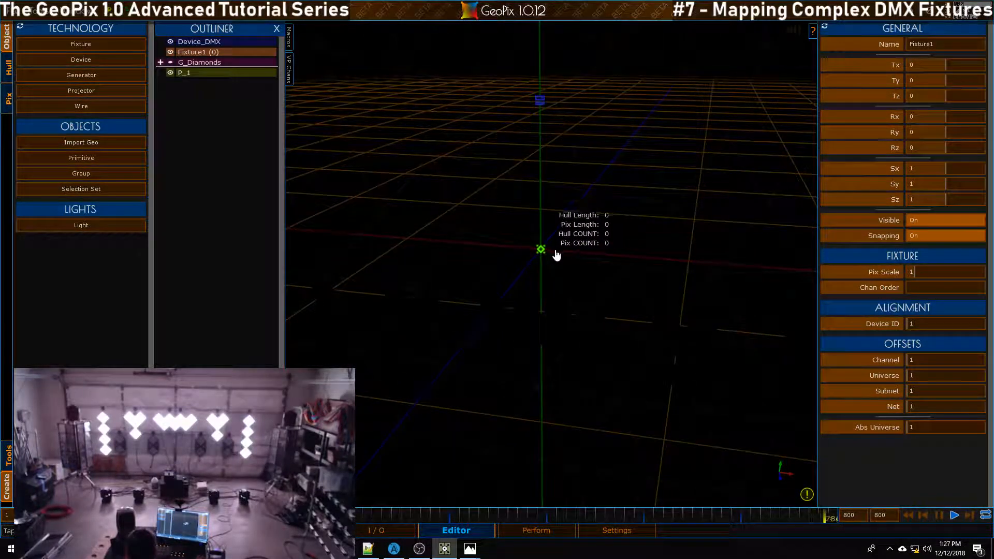
pyautogui.press('f')
pyautogui.moveTo(607, 223)
pyautogui.keyDown('alt'); pyautogui.mouseDown()
pyautogui.moveTo(608, 192)
pyautogui.moveTo(610, 209)
pyautogui.moveTo(639, 220)
pyautogui.moveTo(613, 204)
pyautogui.moveTo(607, 221)
pyautogui.mouseUp(); pyautogui.keyUp('alt')
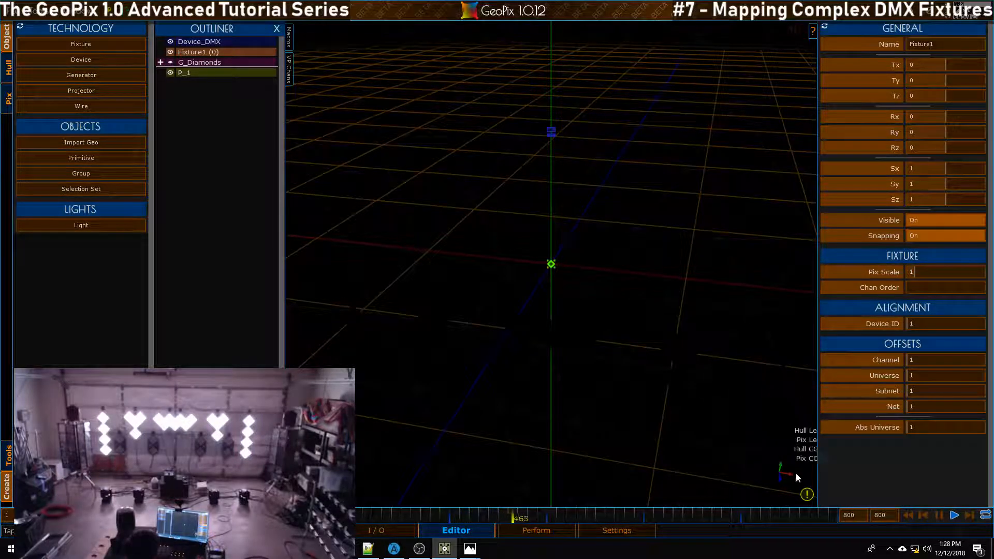
# - Check the new fixture's warning and channel order setting, and switch to Pix editing mode
pyautogui.moveTo(805, 496)
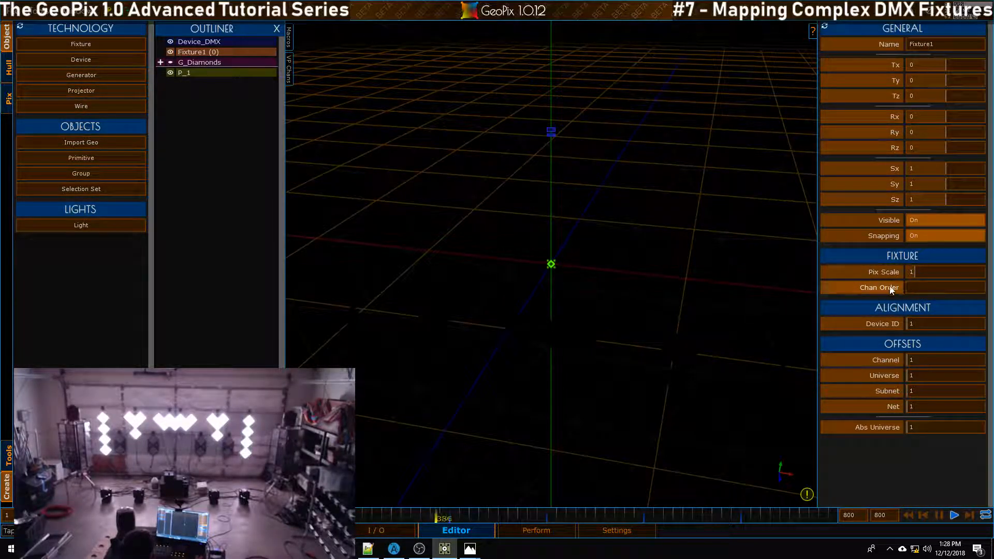
pyautogui.click(922, 287)
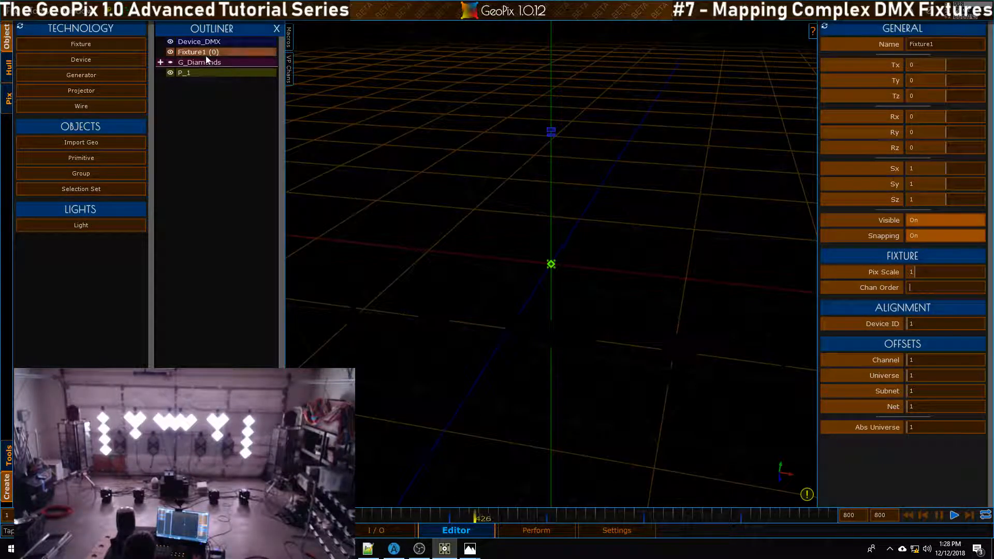
pyautogui.click(8, 101)
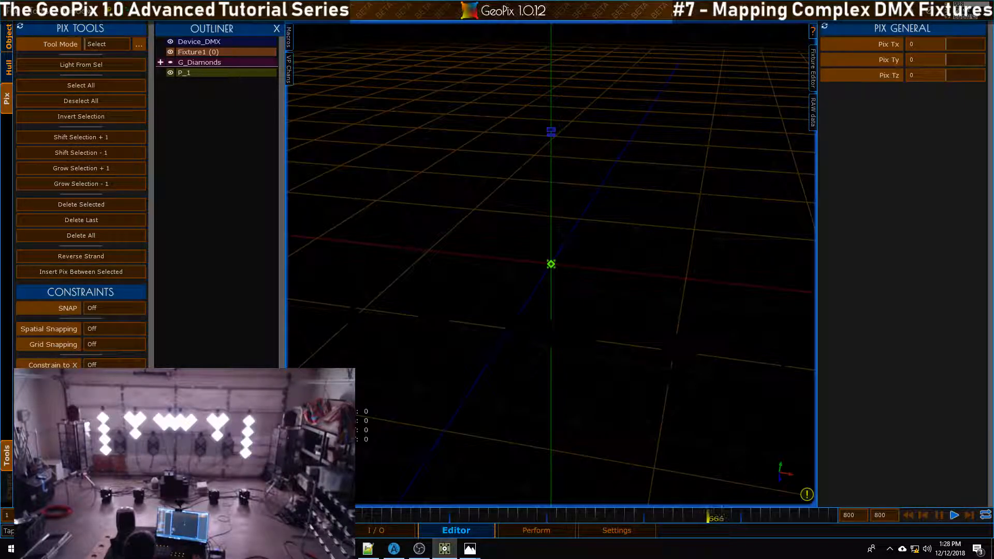
pyautogui.keyDown('alt'); pyautogui.moveTo(620, 249); pyautogui.dragTo(595, 200, button='right'); pyautogui.keyUp('alt')
pyautogui.keyDown('alt'); pyautogui.moveTo(626, 252); pyautogui.dragTo(622, 227, button='middle'); pyautogui.keyUp('alt')
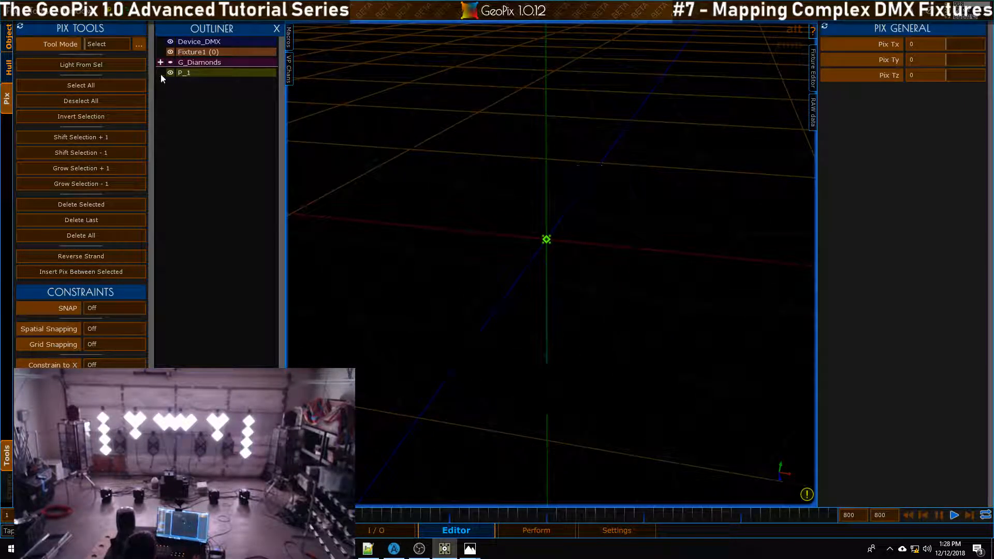
# - Open the Fixture Editor for Fixture1, look over its channel and range editors, and close it
pyautogui.click(814, 55)
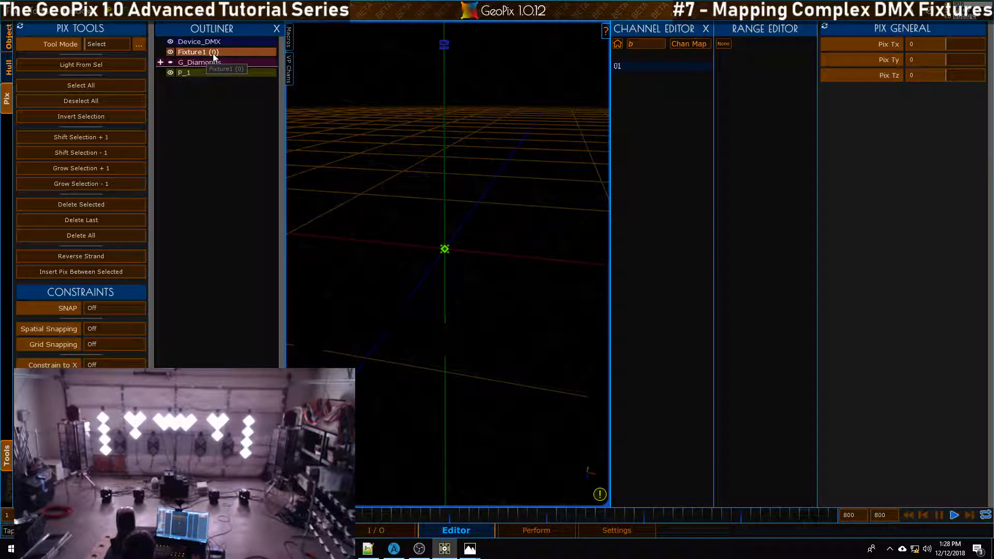
pyautogui.keyDown('alt'); pyautogui.moveTo(416, 159); pyautogui.dragTo(414, 184); pyautogui.keyUp('alt')
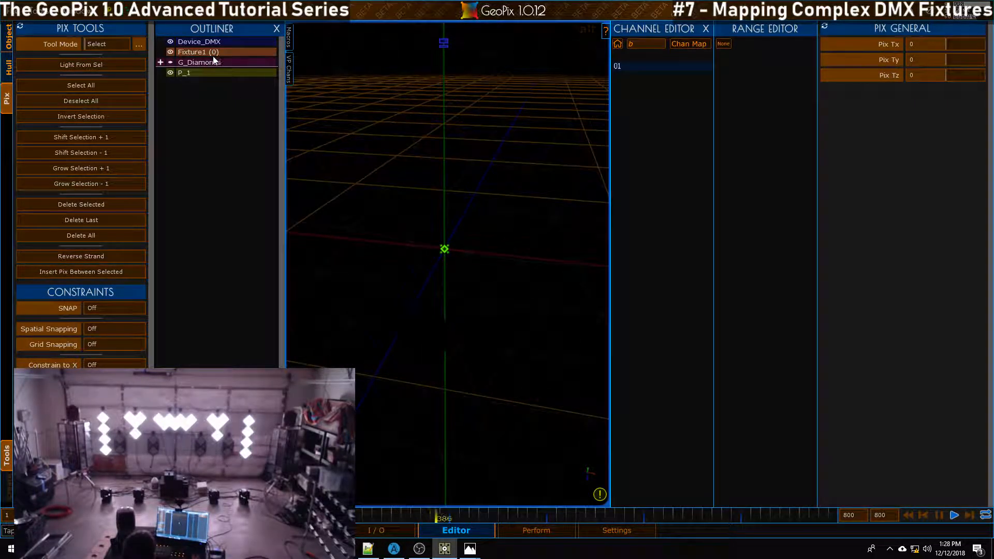
pyautogui.keyDown('alt'); pyautogui.moveTo(342, 118); pyautogui.dragTo(464, 158); pyautogui.keyUp('alt')
pyautogui.keyDown('alt'); pyautogui.rightClick(492, 120); pyautogui.keyUp('alt')
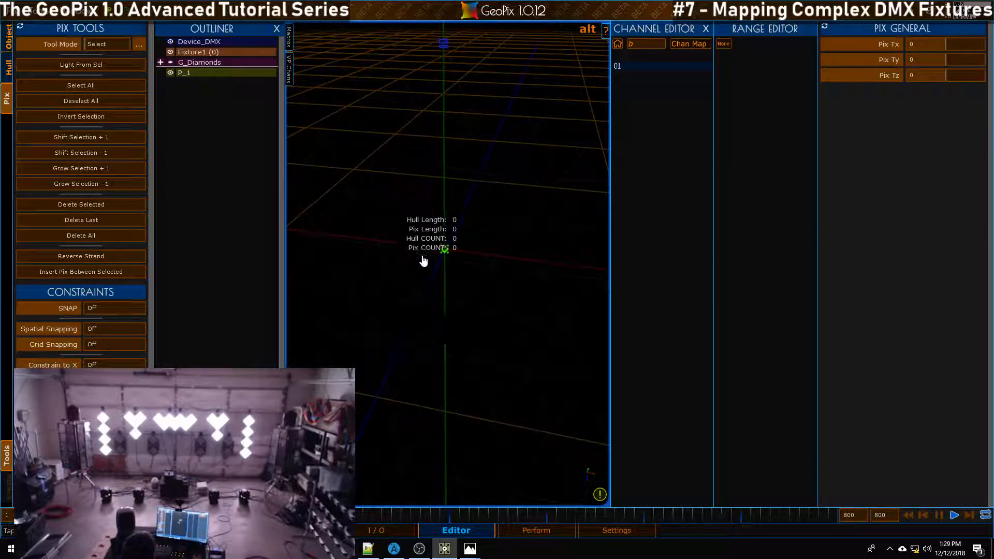
pyautogui.click(707, 26)
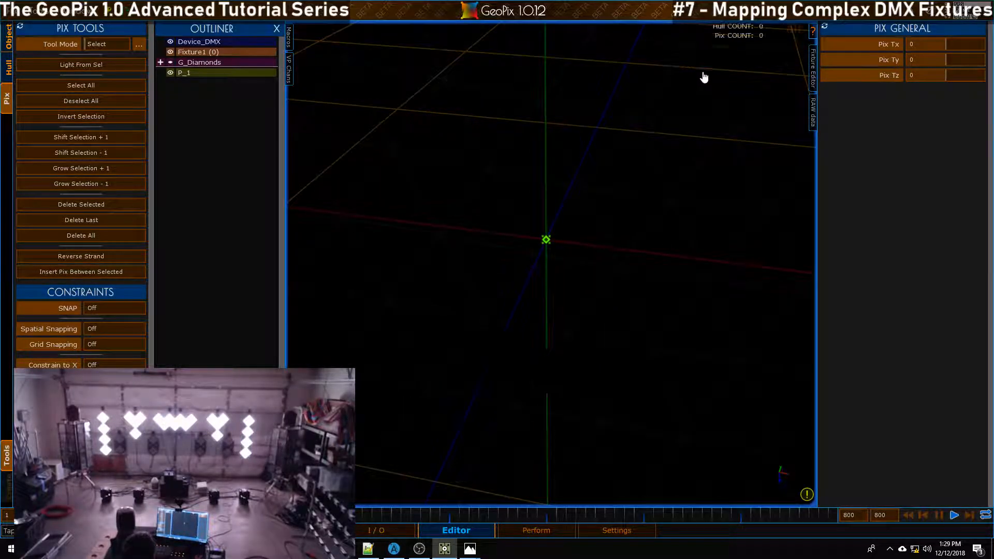
pyautogui.keyDown('alt'); pyautogui.moveTo(621, 210); pyautogui.dragTo(641, 202, button='right'); pyautogui.keyUp('alt')
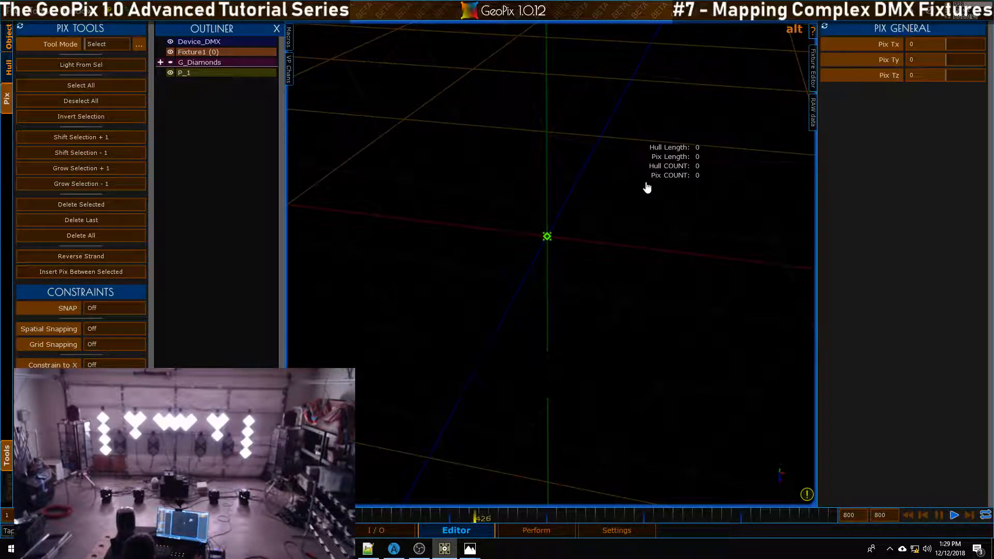
pyautogui.keyDown('alt'); pyautogui.moveTo(611, 211); pyautogui.dragTo(606, 213, button='right'); pyautogui.keyUp('alt')
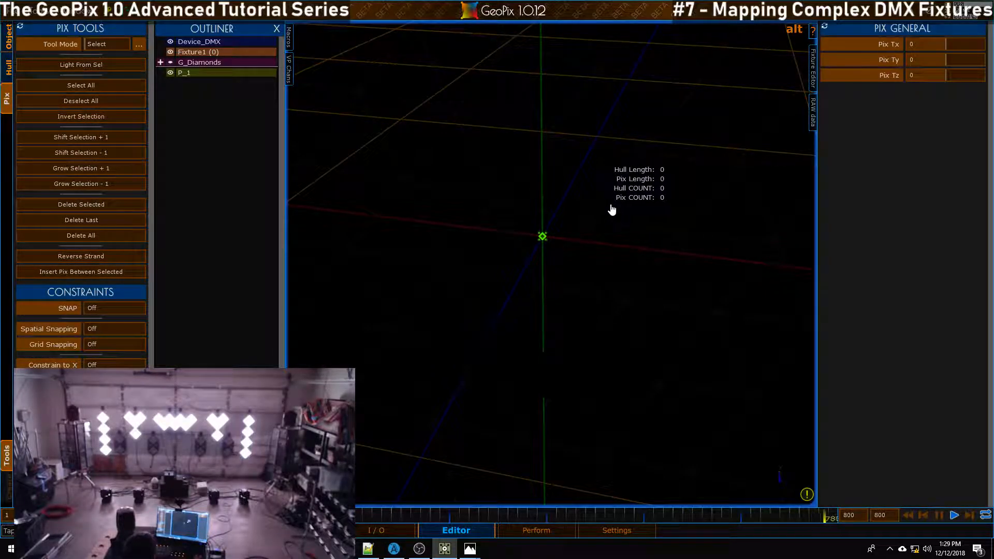
pyautogui.keyDown('alt'); pyautogui.moveTo(554, 227); pyautogui.dragTo(617, 177); pyautogui.keyUp('alt')
pyautogui.keyDown('alt'); pyautogui.moveTo(619, 173); pyautogui.dragTo(590, 213, button='right'); pyautogui.keyUp('alt')
pyautogui.keyDown('alt'); pyautogui.moveTo(574, 230); pyautogui.dragTo(566, 203); pyautogui.keyUp('alt')
pyautogui.keyDown('alt'); pyautogui.moveTo(568, 233); pyautogui.dragTo(581, 231, button='right'); pyautogui.keyUp('alt')
pyautogui.keyDown('alt'); pyautogui.moveTo(581, 232); pyautogui.dragTo(577, 235); pyautogui.keyUp('alt')
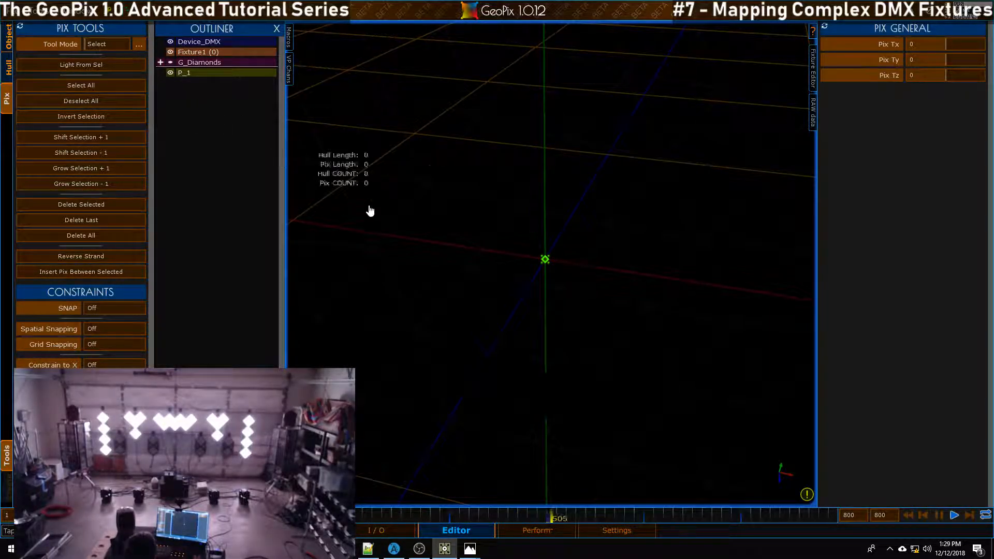
pyautogui.keyDown('alt'); pyautogui.moveTo(596, 228); pyautogui.dragTo(584, 211); pyautogui.keyUp('alt')
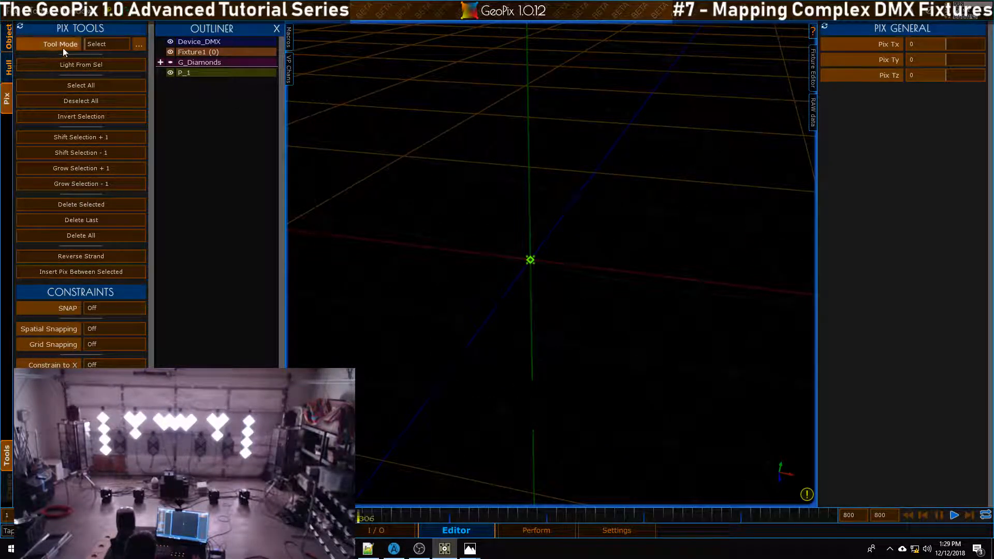
# - Add one pix to Fixture1 at the origin with the Pix Add tool, using snapping and the X constraint
pyautogui.click(139, 45)
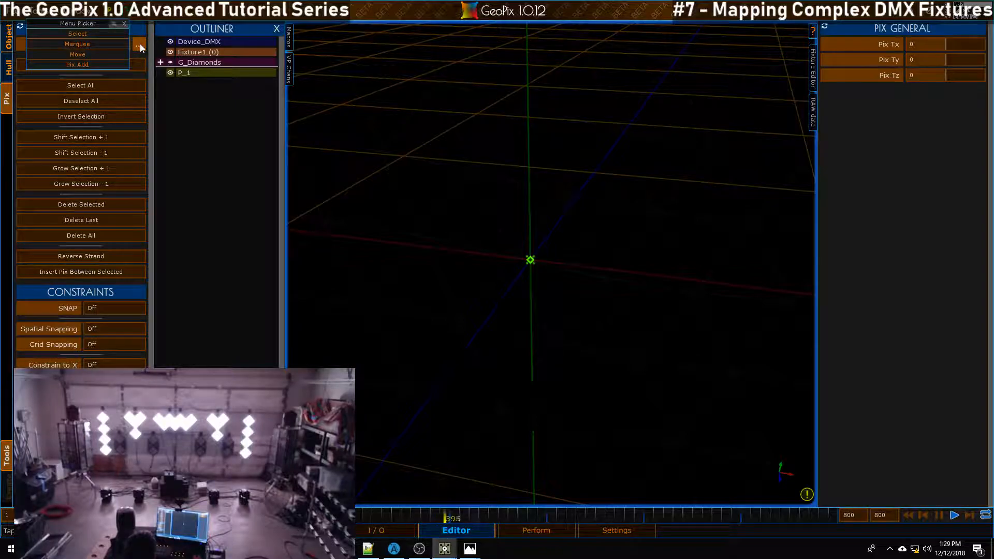
pyautogui.click(89, 68)
pyautogui.keyDown('alt'); pyautogui.moveTo(593, 155); pyautogui.dragTo(540, 73); pyautogui.keyUp('alt')
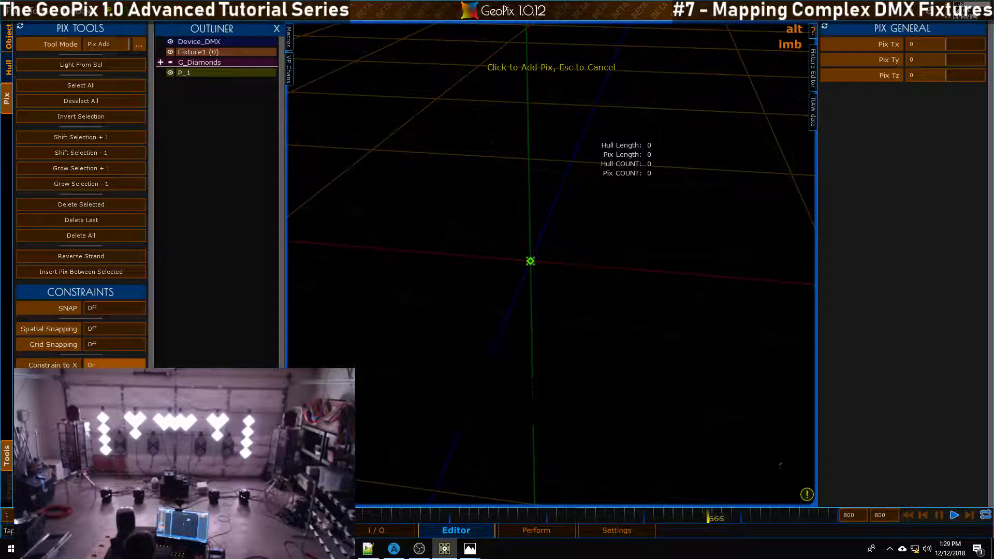
pyautogui.keyDown('alt'); pyautogui.moveTo(588, 114); pyautogui.dragTo(598, 153); pyautogui.keyUp('alt')
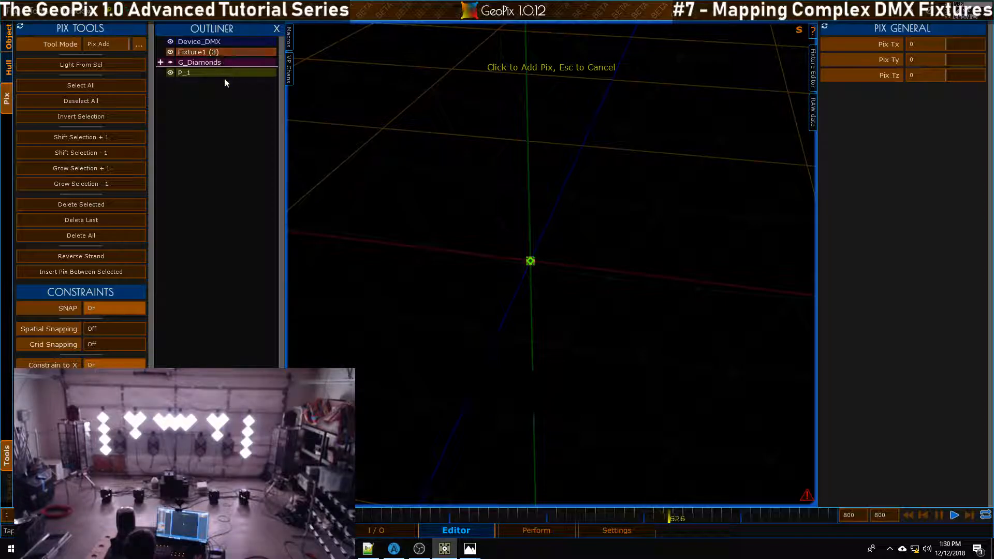
pyautogui.press('Escape')
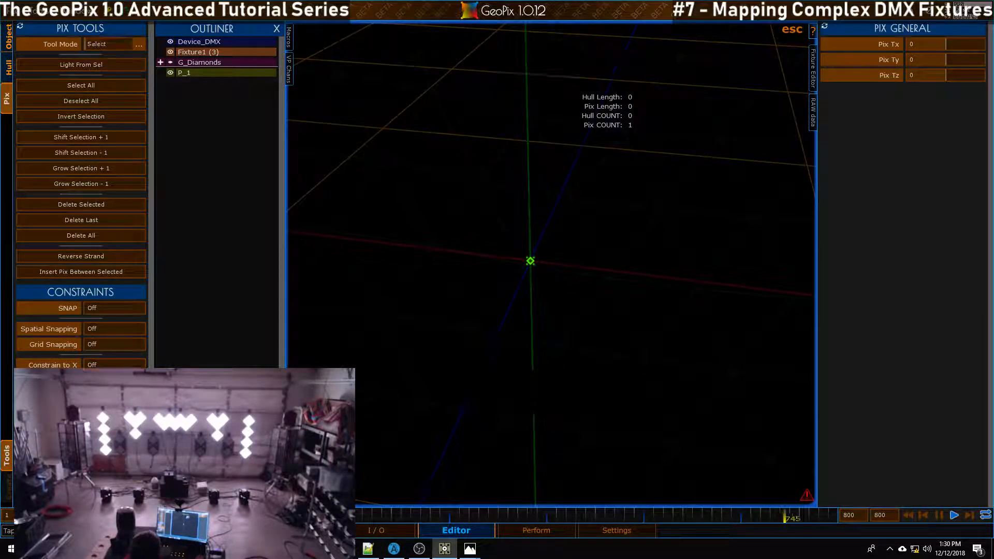
# - Open the Fixture Editor for Fixture1 and add pan and tilt channels after r, g and b
pyautogui.click(813, 67)
pyautogui.press('alt')
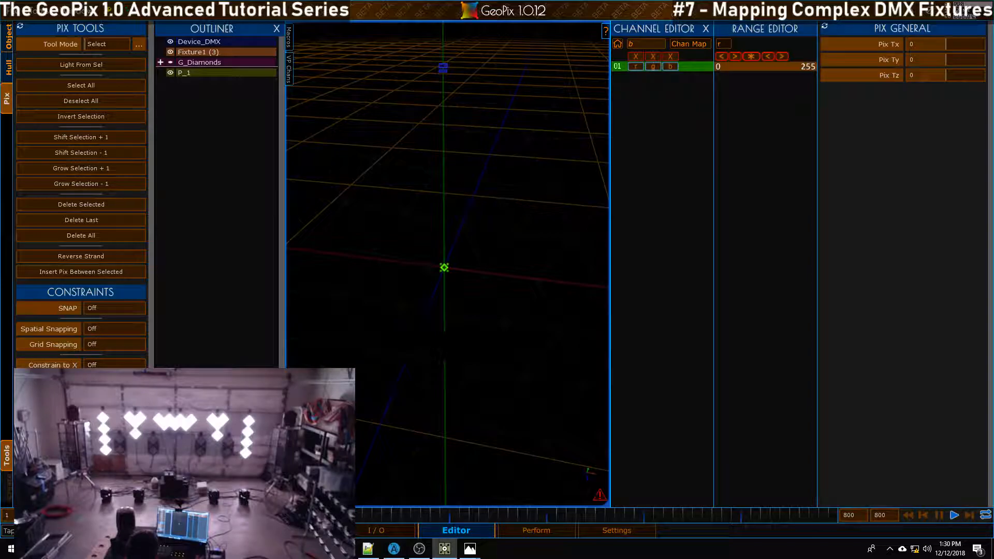
pyautogui.keyDown('alt'); pyautogui.moveTo(409, 142); pyautogui.dragTo(408, 135, button='right'); pyautogui.keyUp('alt')
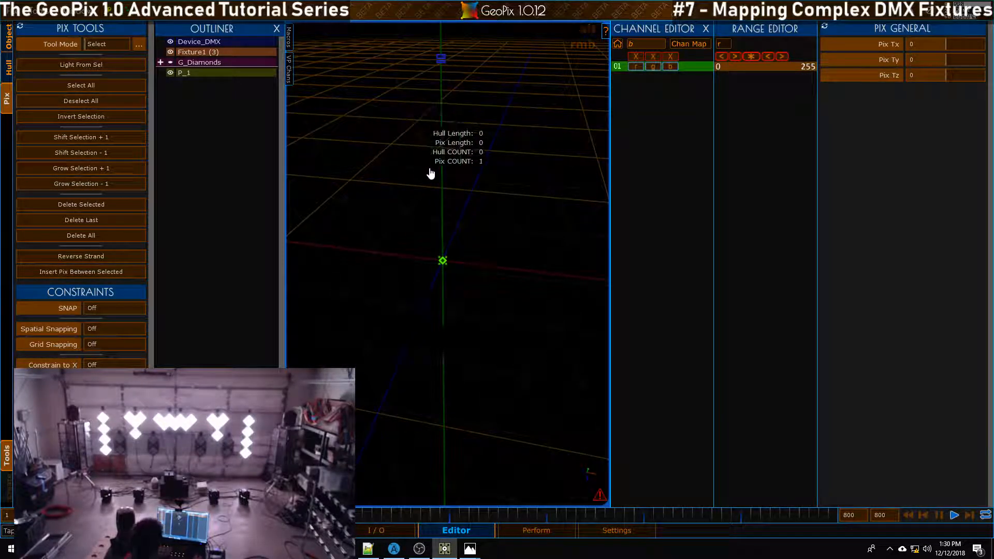
pyautogui.scroll(2, 431, 169)
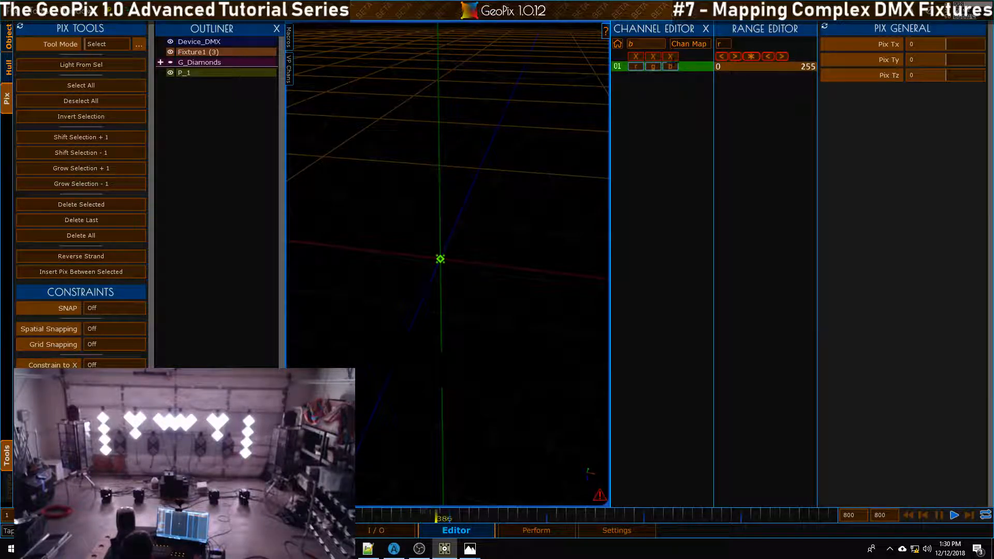
pyautogui.click(650, 43)
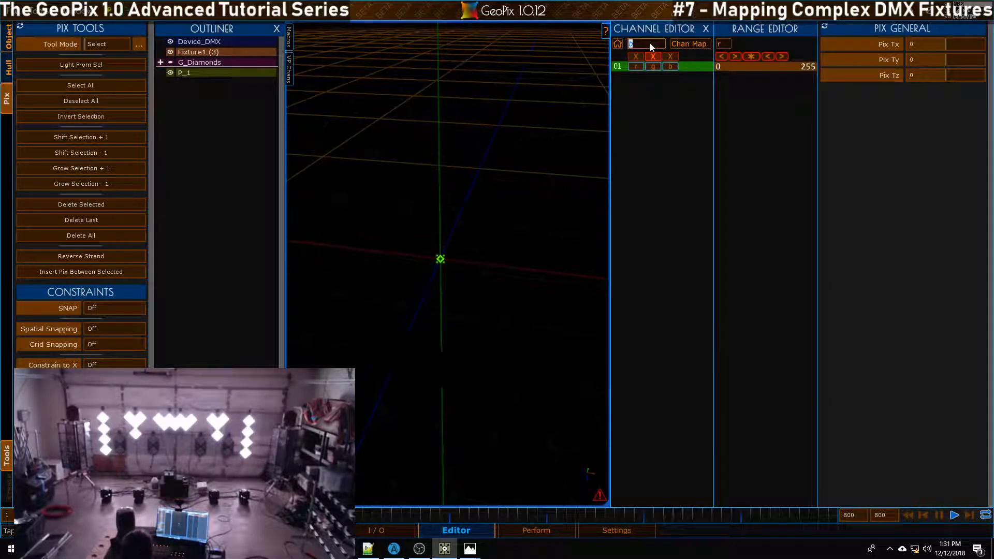
pyautogui.write('pan')
pyautogui.press('Return')
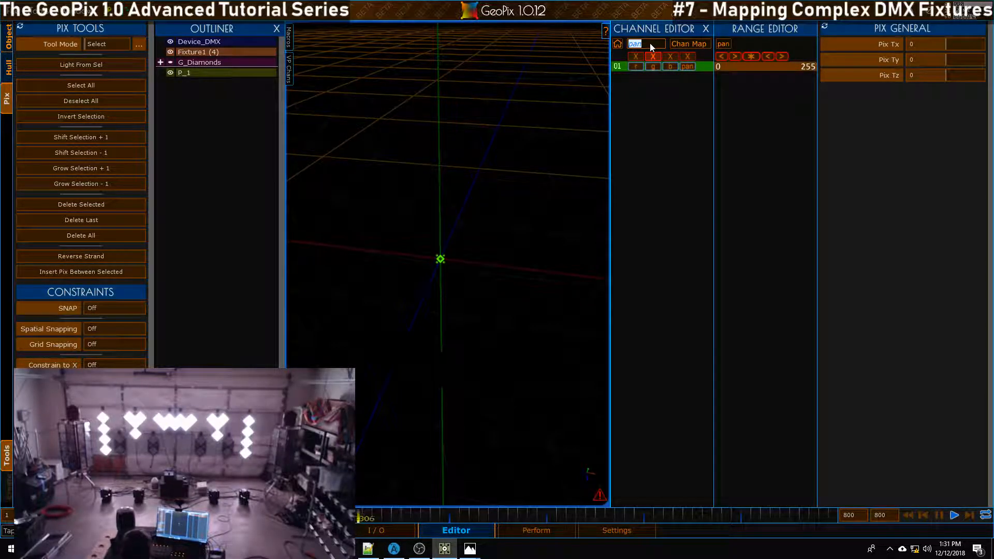
pyautogui.write('tlt')
pyautogui.press('Return')
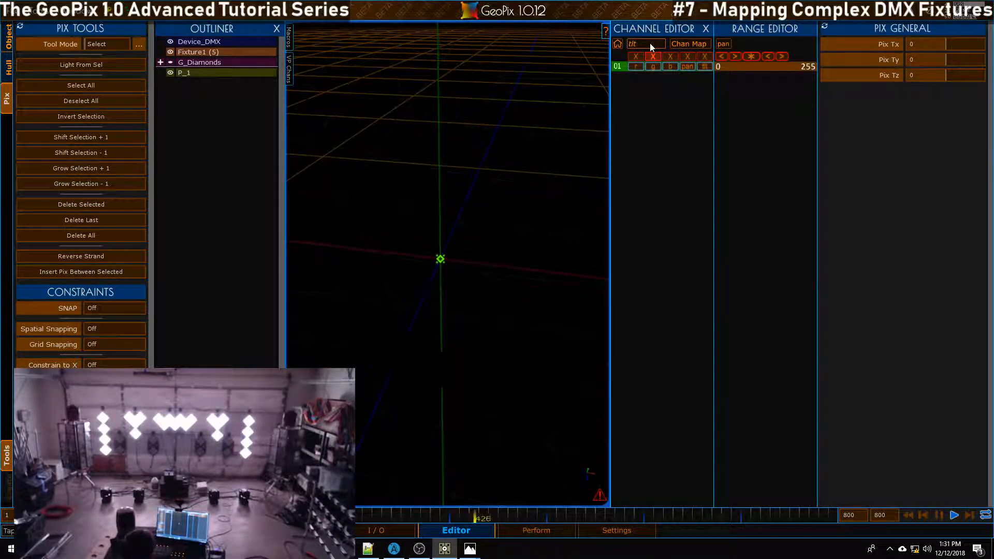
# - Look over the channel row in the Channel Editor and delete the pan and tilt channels from the pix
pyautogui.moveTo(662, 130); pyautogui.dragTo(691, 258, button='middle')
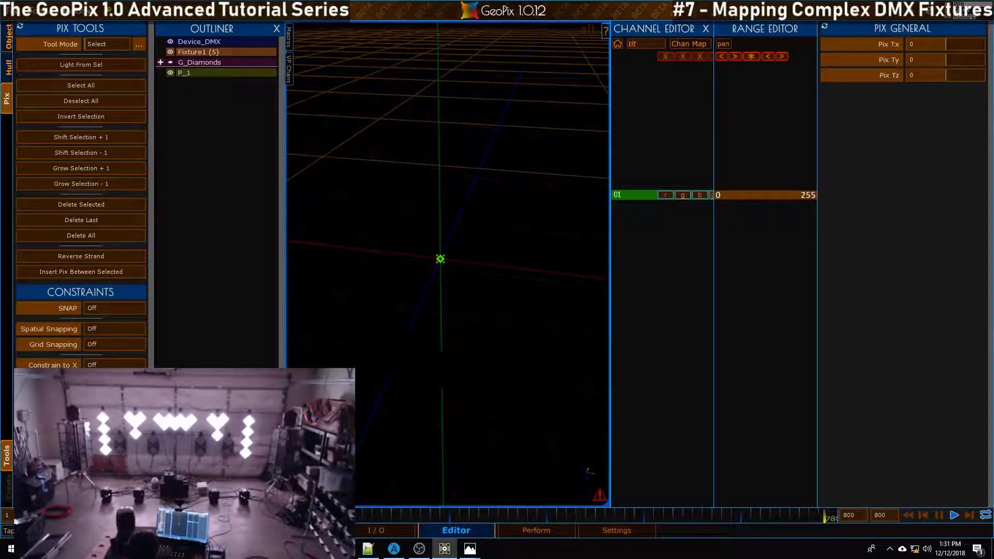
pyautogui.click(618, 44)
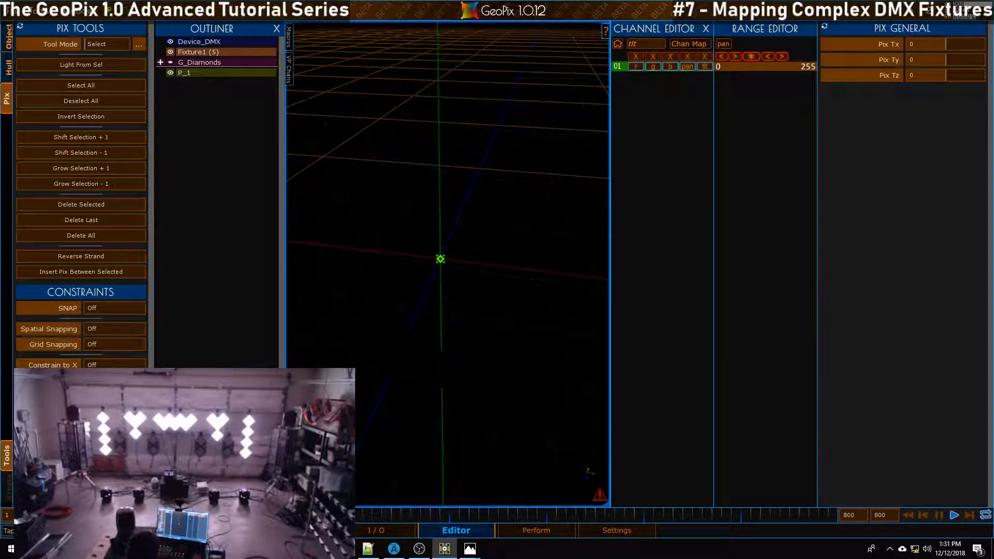
pyautogui.keyDown('alt'); pyautogui.moveTo(493, 186); pyautogui.dragTo(490, 154); pyautogui.keyUp('alt')
pyautogui.keyDown('alt'); pyautogui.moveTo(661, 129); pyautogui.dragTo(656, 157, button='middle'); pyautogui.keyUp('alt')
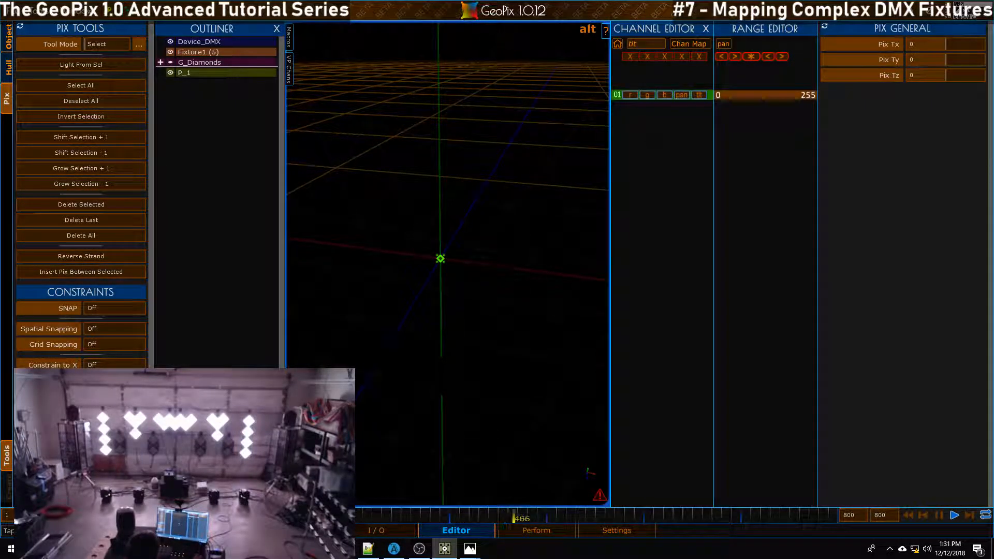
pyautogui.click(682, 56)
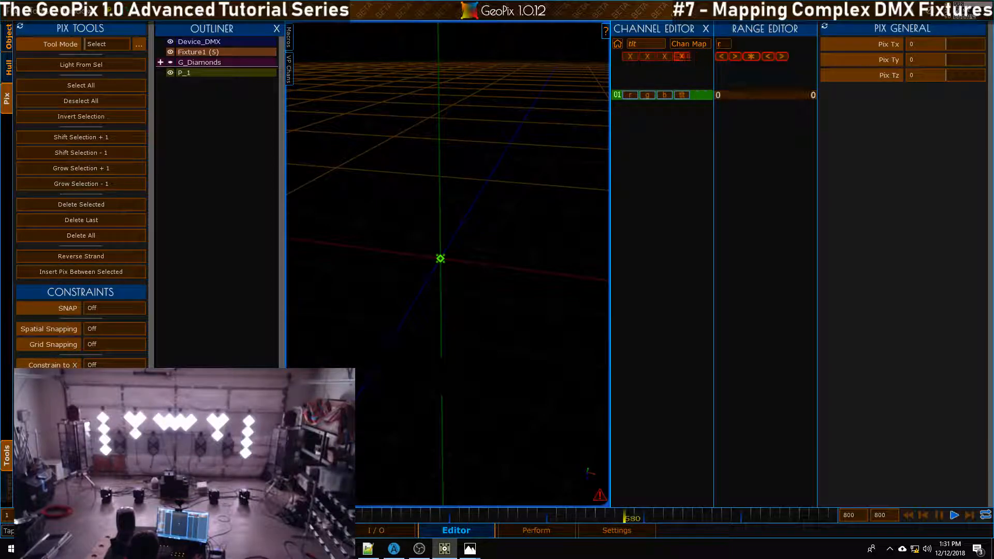
pyautogui.click(682, 56)
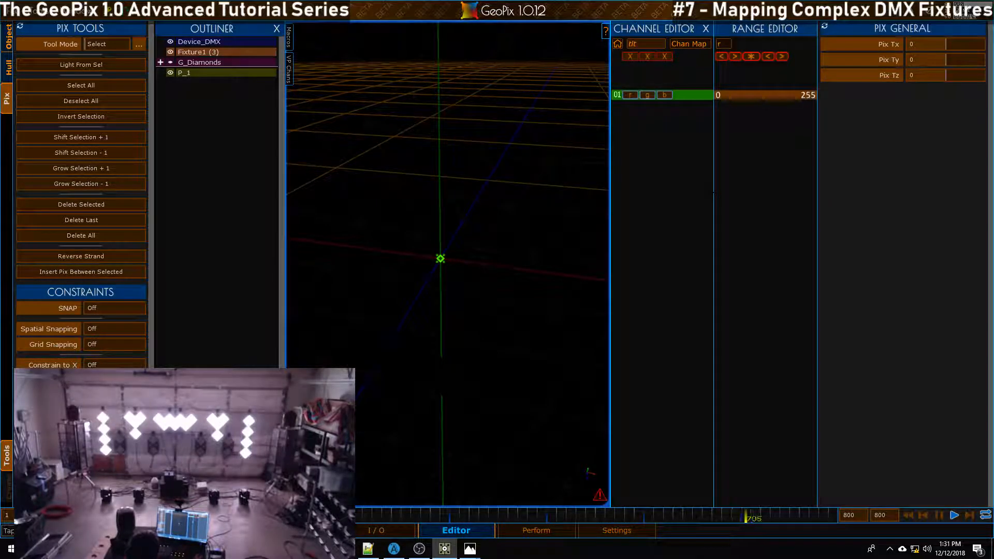
pyautogui.keyDown('alt'); pyautogui.moveTo(461, 125); pyautogui.dragTo(457, 94, button='right'); pyautogui.keyUp('alt')
pyautogui.keyDown('alt'); pyautogui.moveTo(444, 134); pyautogui.dragTo(395, 135); pyautogui.keyUp('alt')
pyautogui.keyDown('alt'); pyautogui.moveTo(438, 100); pyautogui.dragTo(430, 161, button='right'); pyautogui.keyUp('alt')
pyautogui.keyDown('alt'); pyautogui.moveTo(431, 162); pyautogui.dragTo(436, 170); pyautogui.keyUp('alt')
pyautogui.keyDown('alt'); pyautogui.moveTo(442, 120); pyautogui.dragTo(445, 164, button='right'); pyautogui.keyUp('alt')
pyautogui.keyDown('alt'); pyautogui.moveTo(446, 171); pyautogui.dragTo(451, 179); pyautogui.keyUp('alt')
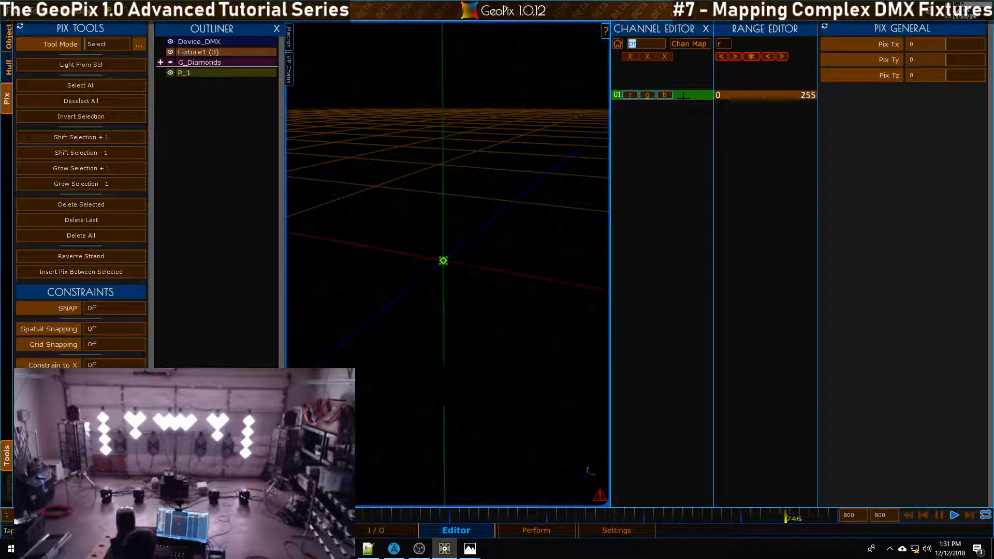
# - Close the Fixture Editor and set Fixture1's channel order to r in object mode
pyautogui.click(706, 28)
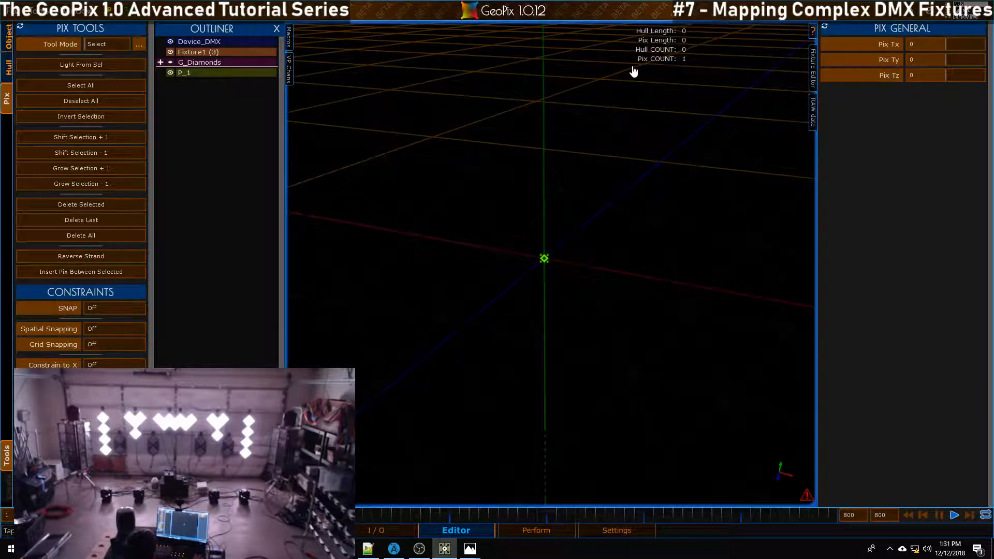
pyautogui.click(7, 37)
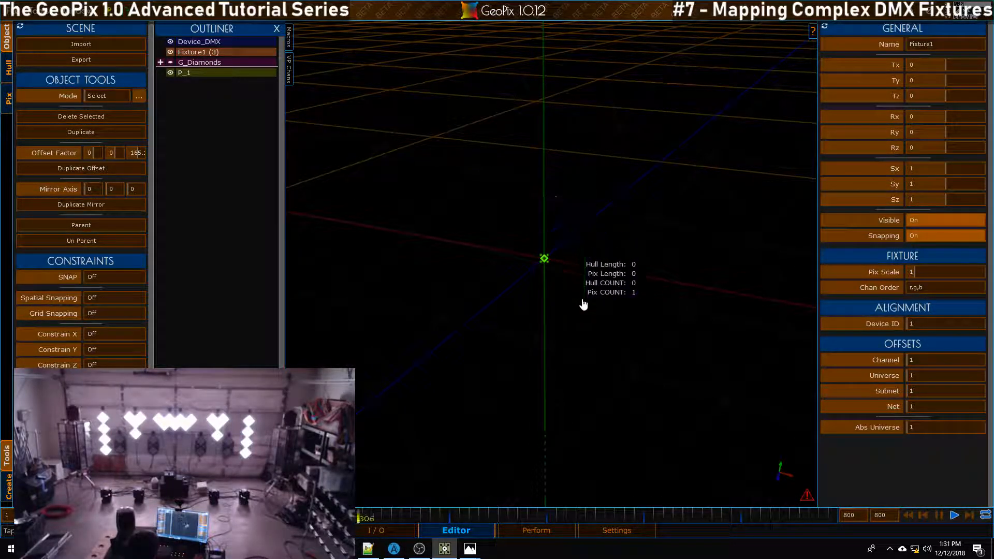
pyautogui.moveTo(889, 287)
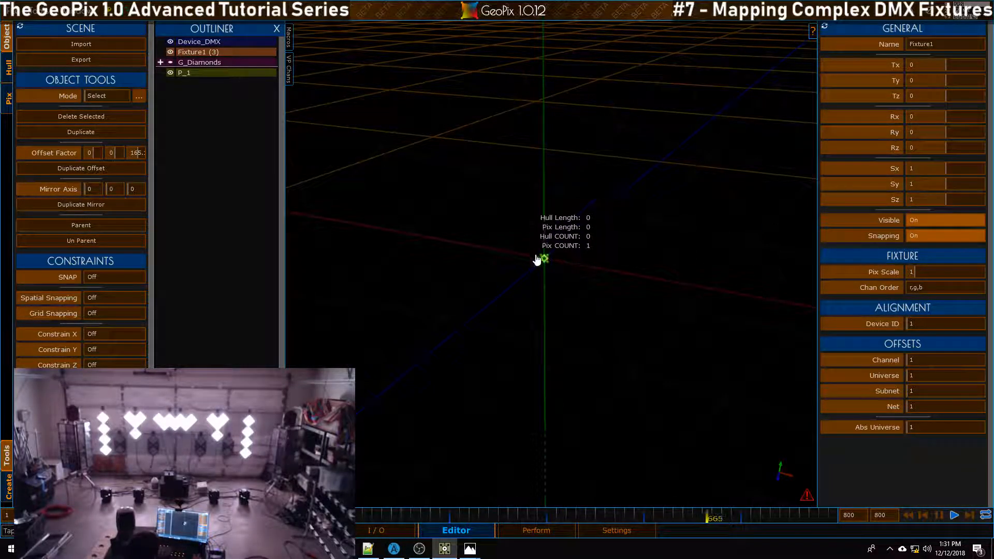
pyautogui.click(941, 288)
pyautogui.moveTo(917, 289); pyautogui.dragTo(907, 290)
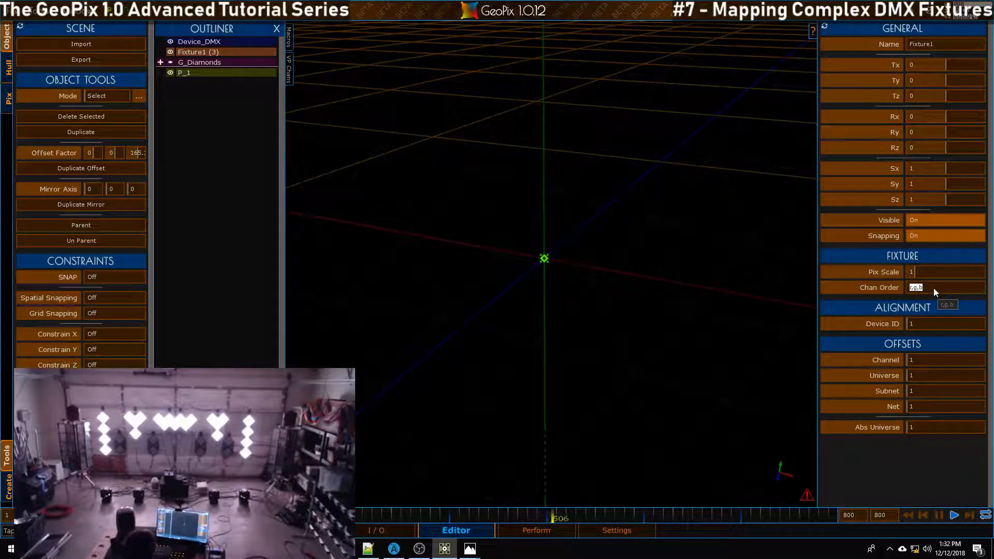
pyautogui.write('r')
pyautogui.press('BackSpace')
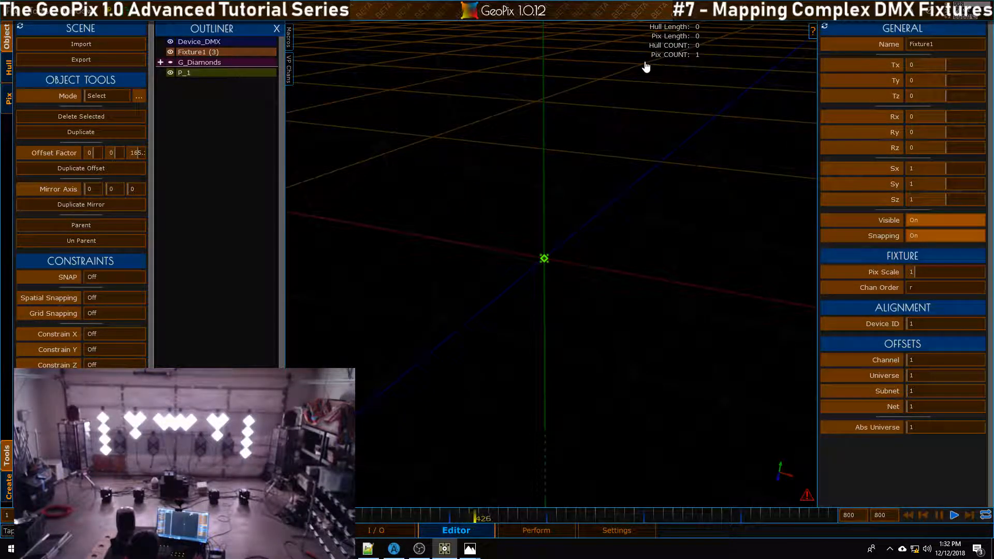
# - Return to Pix mode and add pan and tilt channels to Fixture1's pix in the Fixture Editor
pyautogui.click(7, 98)
pyautogui.click(812, 61)
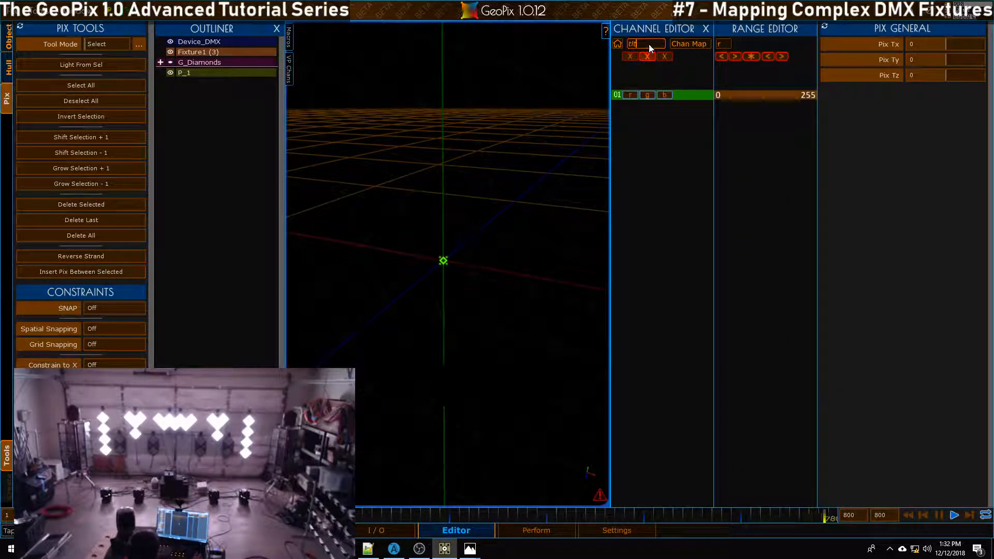
pyautogui.write('pan')
pyautogui.press('Return')
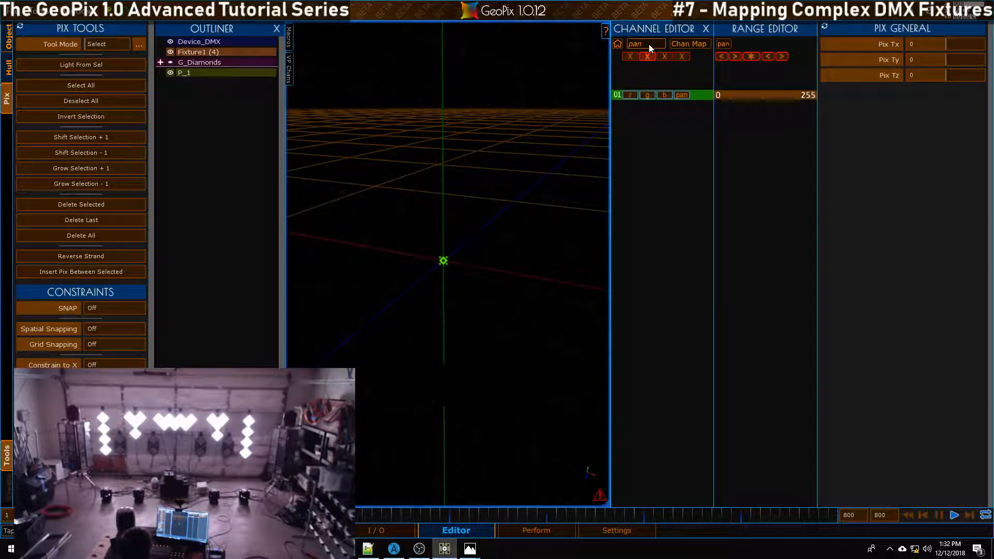
pyautogui.click(649, 44)
pyautogui.write('tilt')
pyautogui.press('Return')
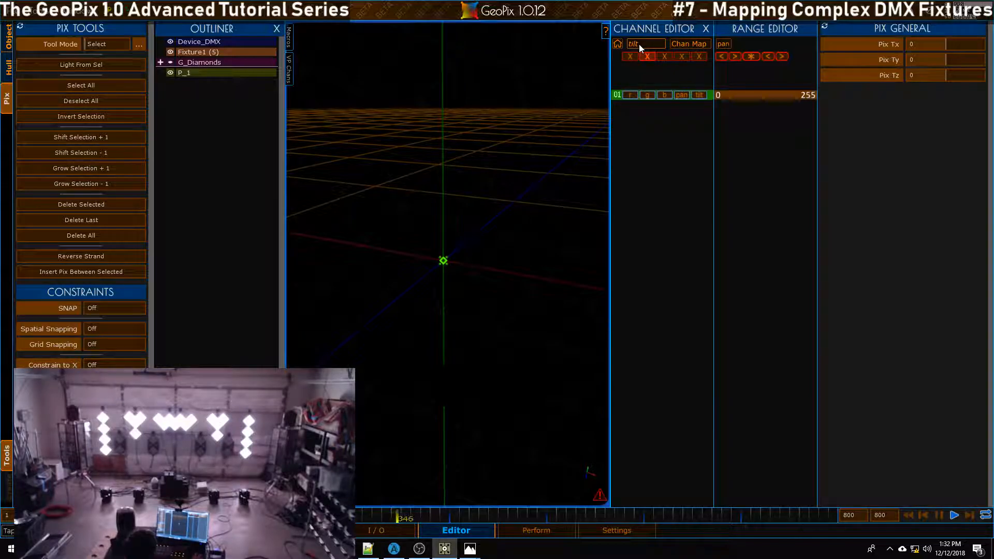
# - Delete the tilt channel from the pix and add it again after pan
pyautogui.click(699, 56)
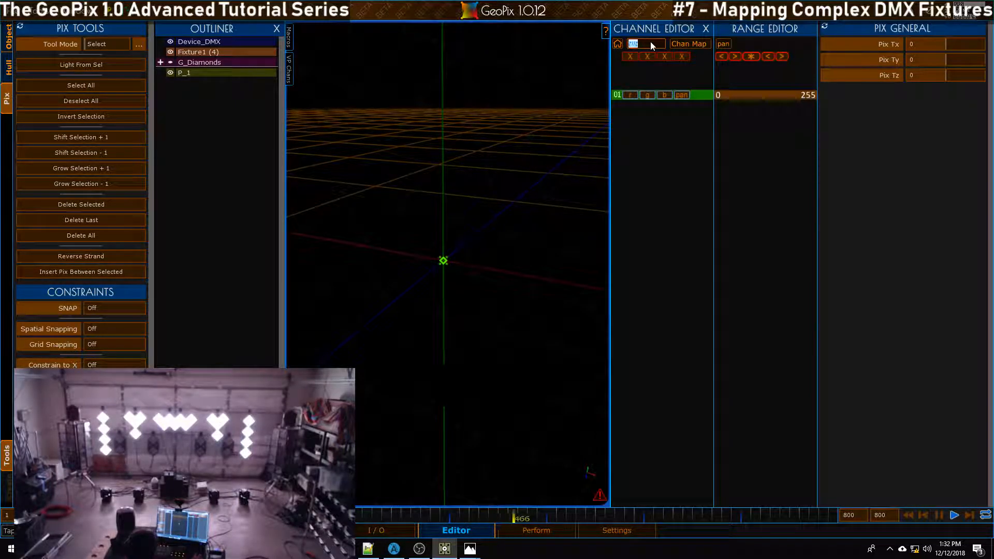
pyautogui.press('Return')
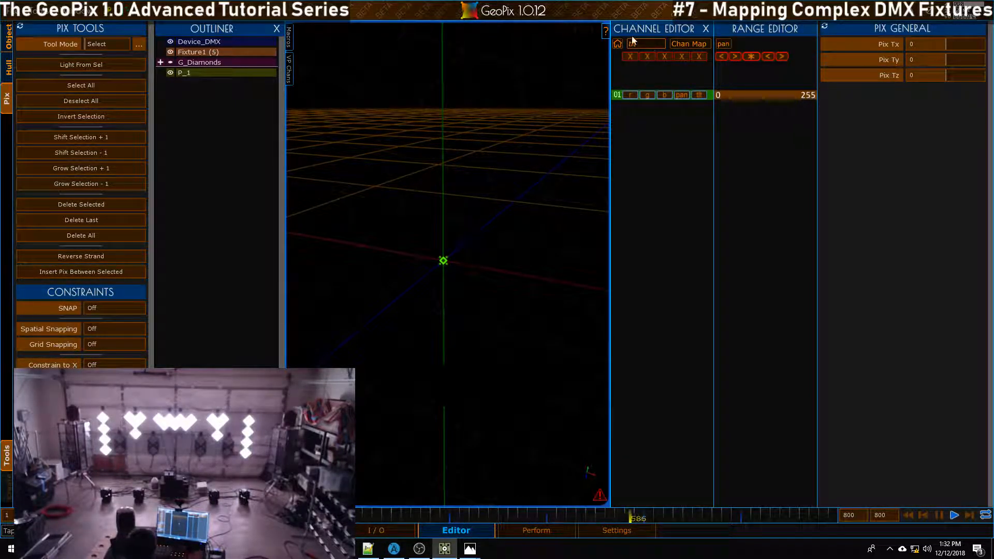
pyautogui.keyDown('alt'); pyautogui.moveTo(668, 98); pyautogui.dragTo(657, 105, button='middle'); pyautogui.keyUp('alt')
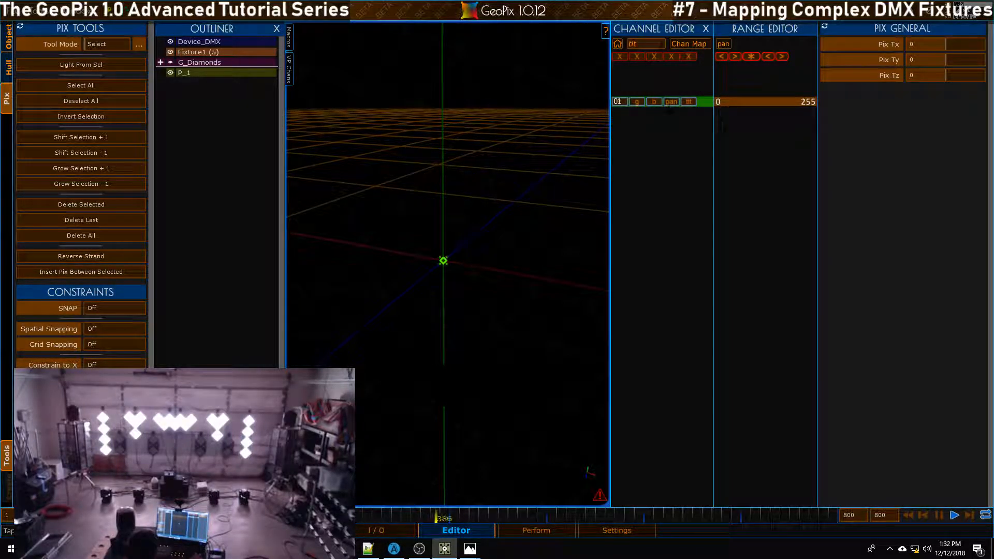
pyautogui.click(646, 44)
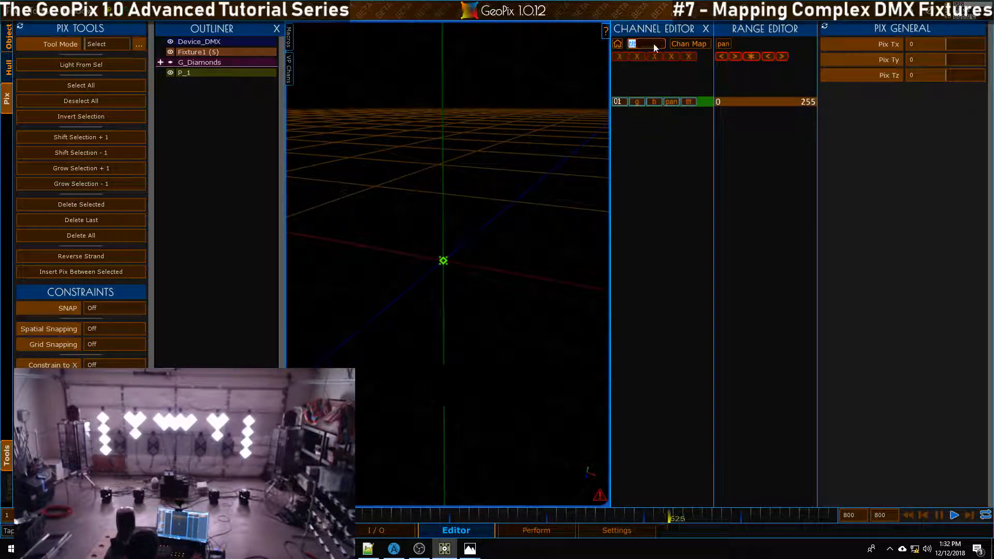
# - Close the Fixture Editor, return to object mode and set Fixture1's channel order to r,g,b,pan,tlt
pyautogui.click(705, 29)
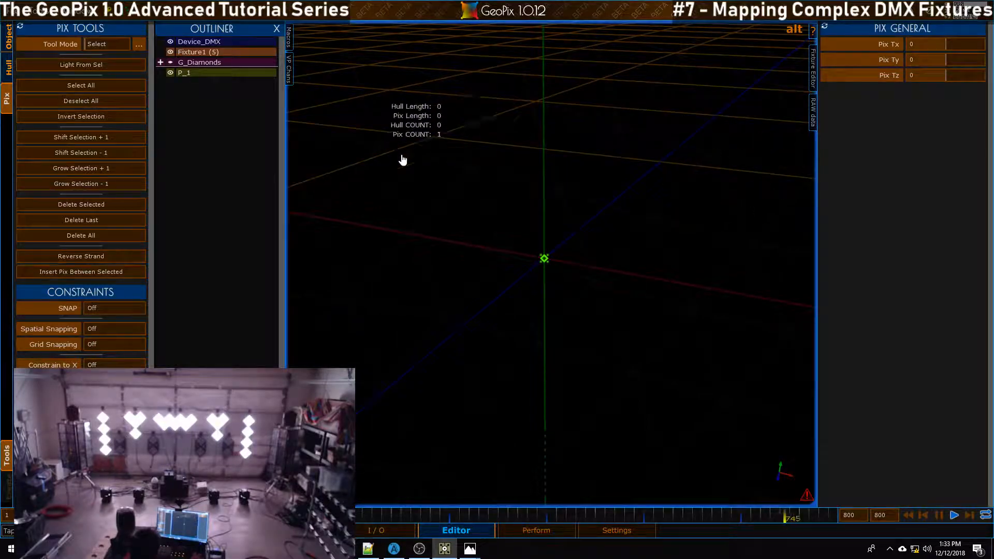
pyautogui.click(8, 36)
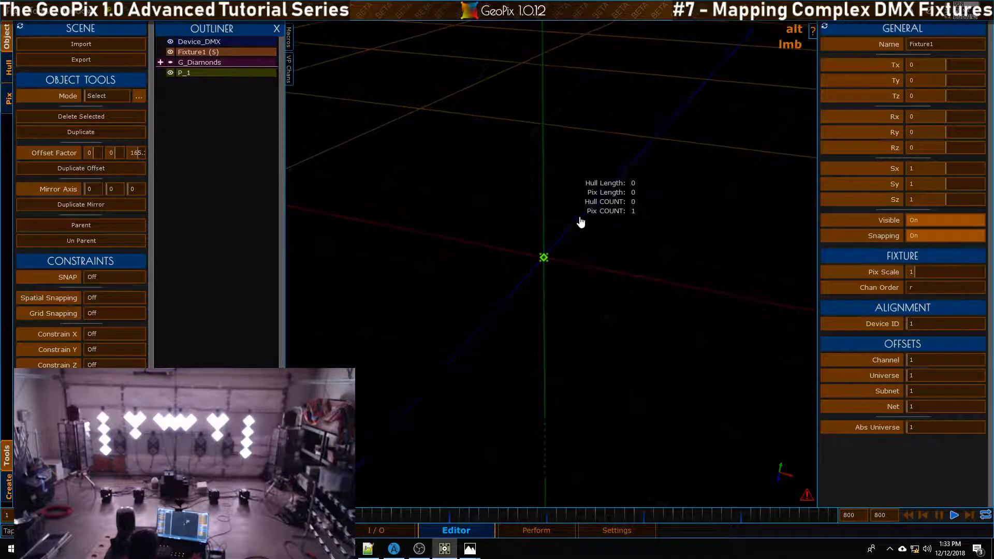
pyautogui.click(188, 76)
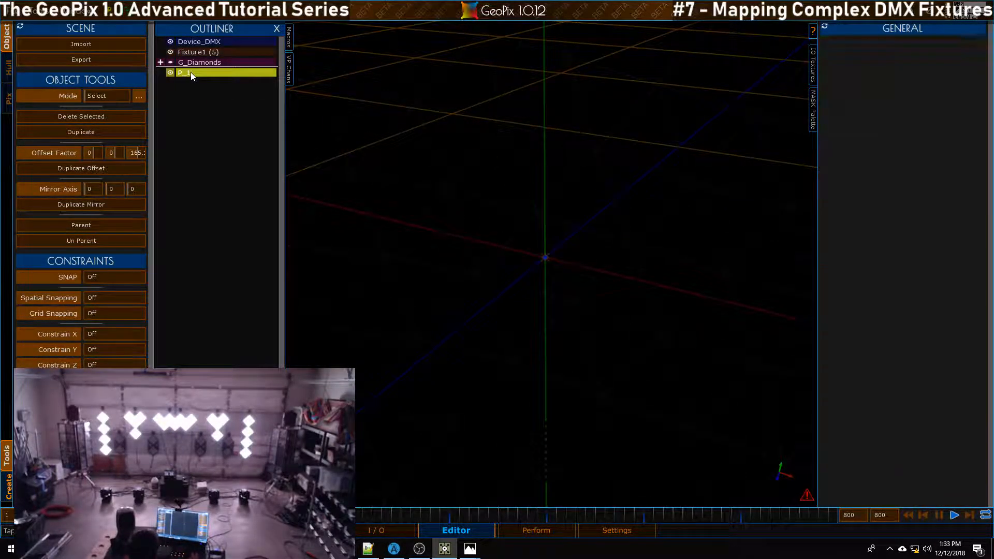
pyautogui.click(201, 55)
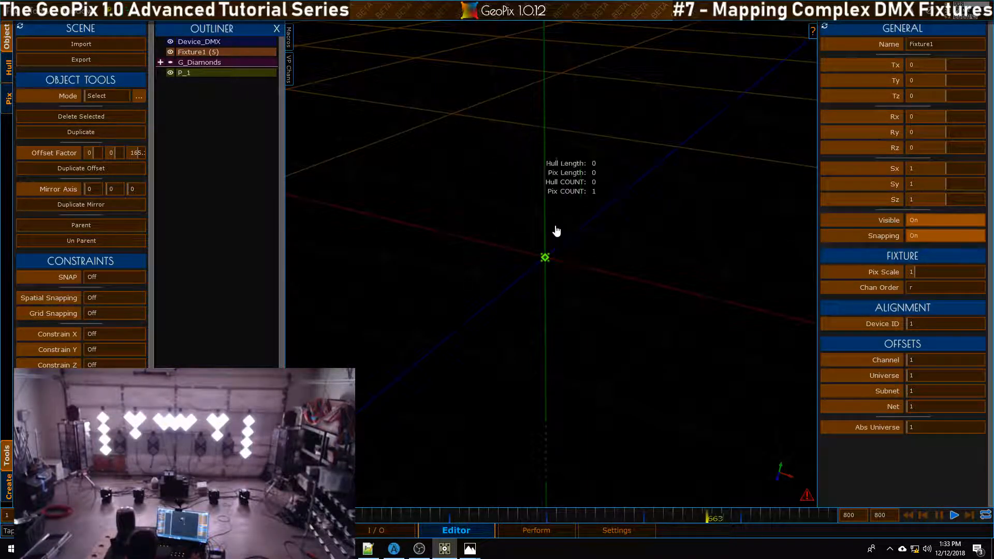
pyautogui.click(966, 285)
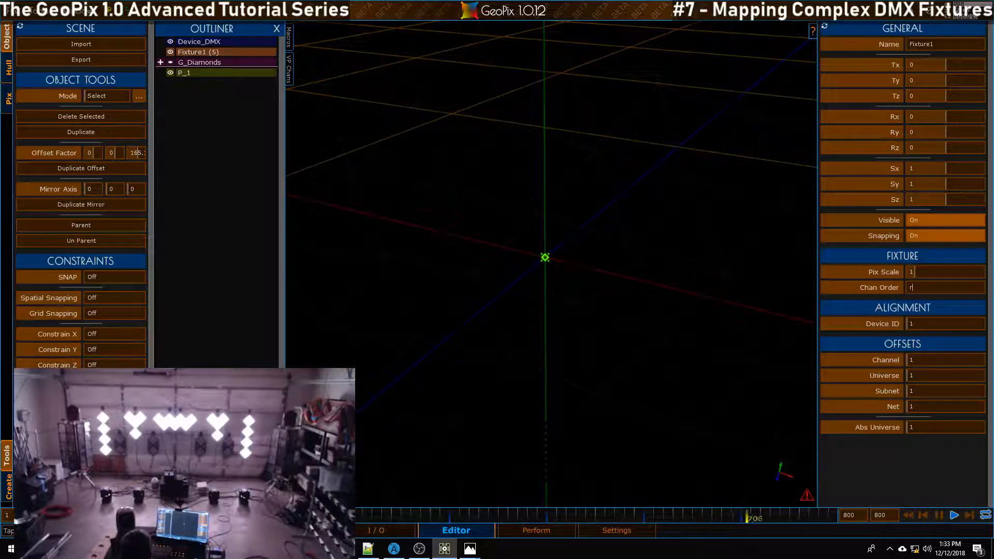
pyautogui.write(',g,b')
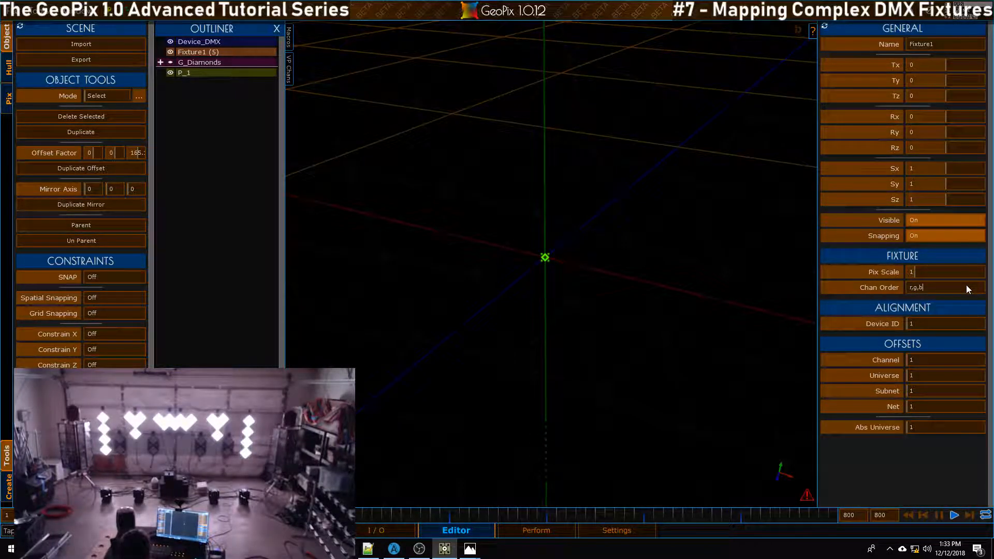
pyautogui.write(',pan,')
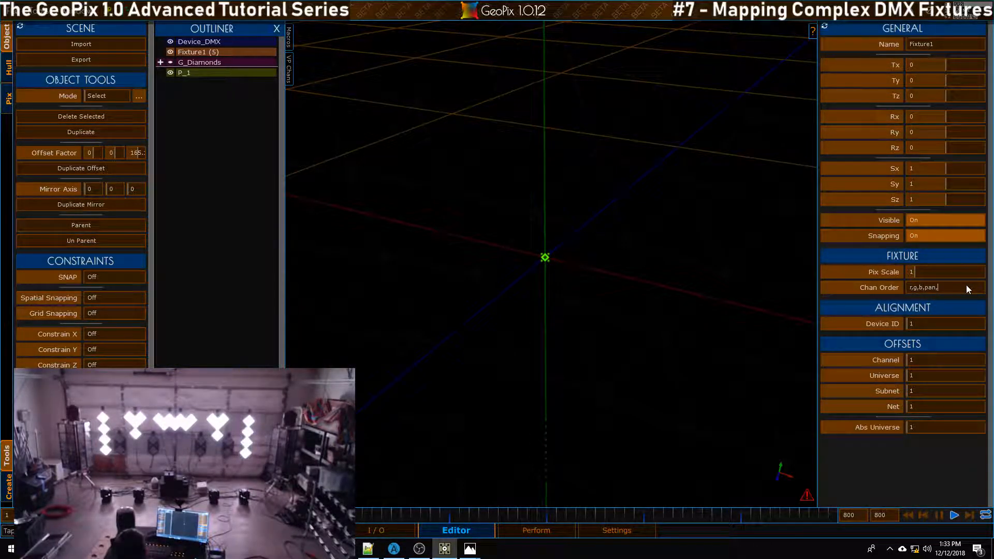
pyautogui.write('tlt')
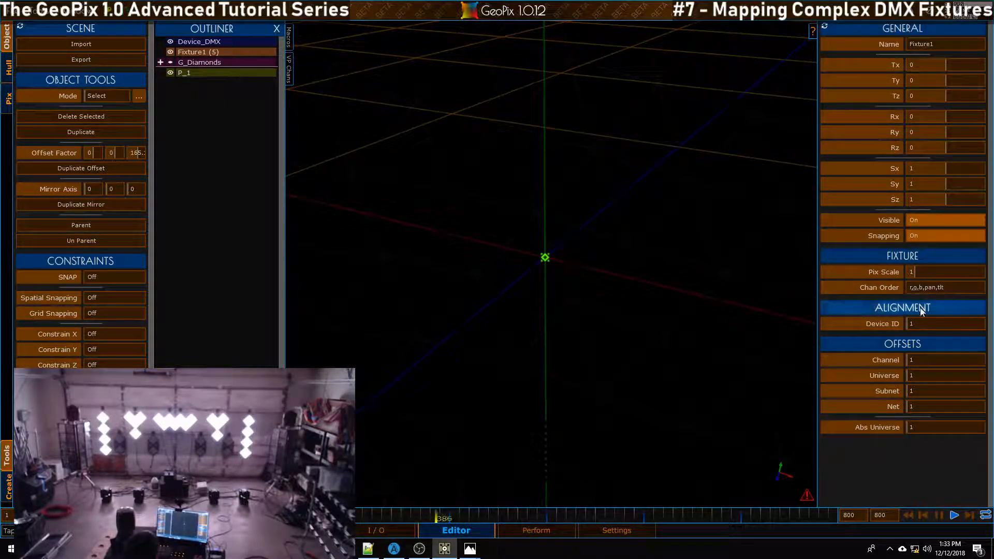
pyautogui.doubleClick(935, 288)
pyautogui.moveTo(933, 287); pyautogui.dragTo(902, 287)
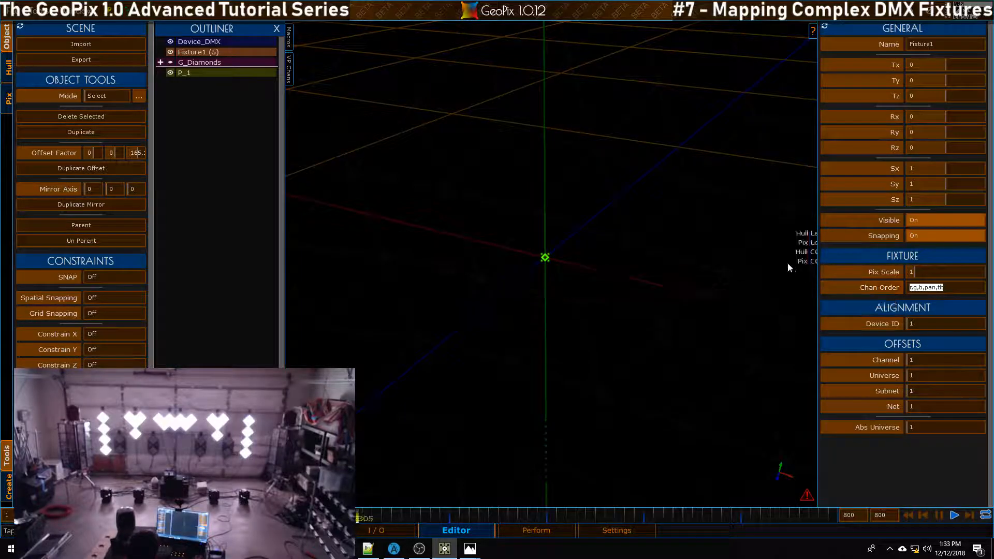
pyautogui.keyDown('alt'); pyautogui.moveTo(559, 220); pyautogui.dragTo(595, 257); pyautogui.keyUp('alt')
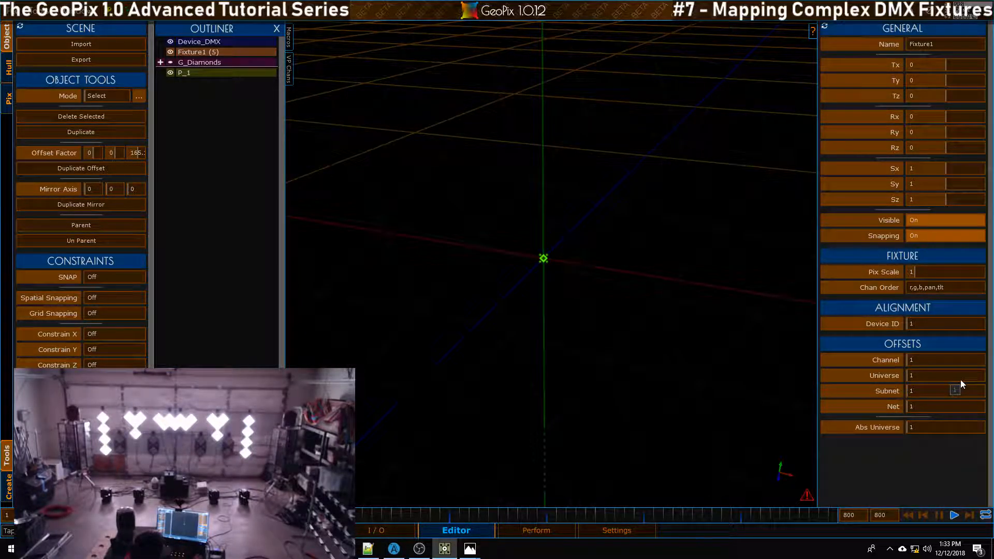
pyautogui.moveTo(801, 492)
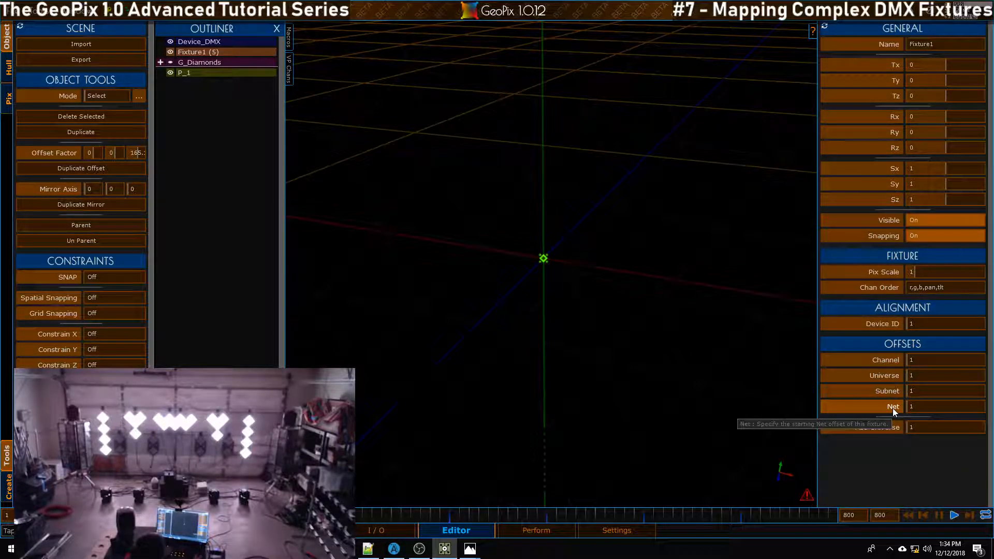
# - Expand G_Diamonds and its G_1 group and inspect the alignment and address offsets of Fixture_1
pyautogui.click(161, 62)
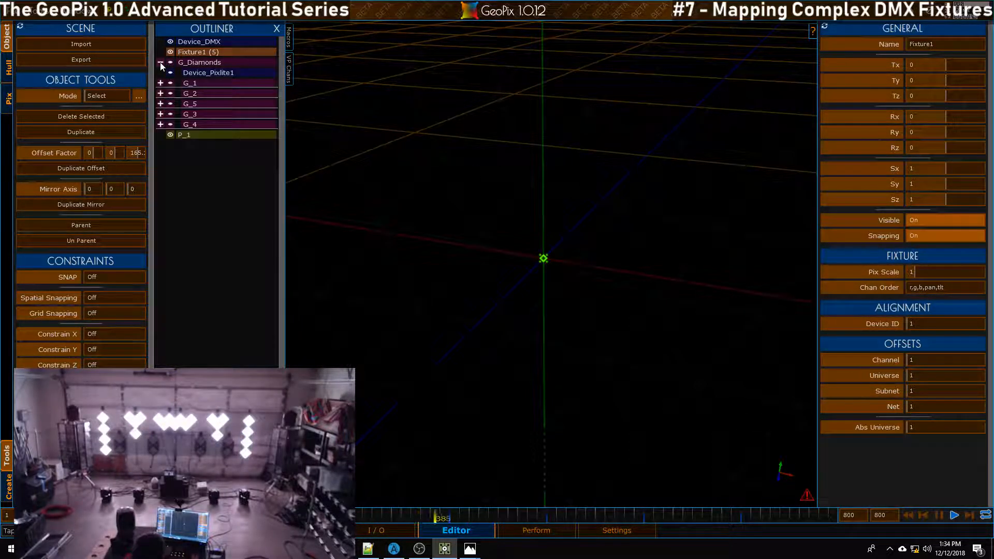
pyautogui.click(161, 83)
pyautogui.click(214, 94)
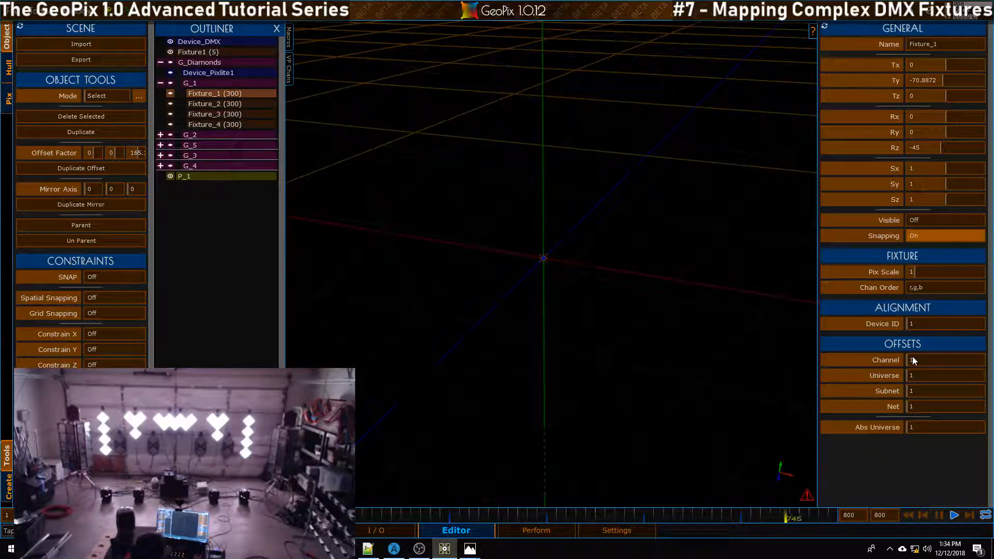
# - Rename the five-channel fixture Fixture1 as Fixture_dmxLight
pyautogui.click(211, 52)
pyautogui.click(939, 45)
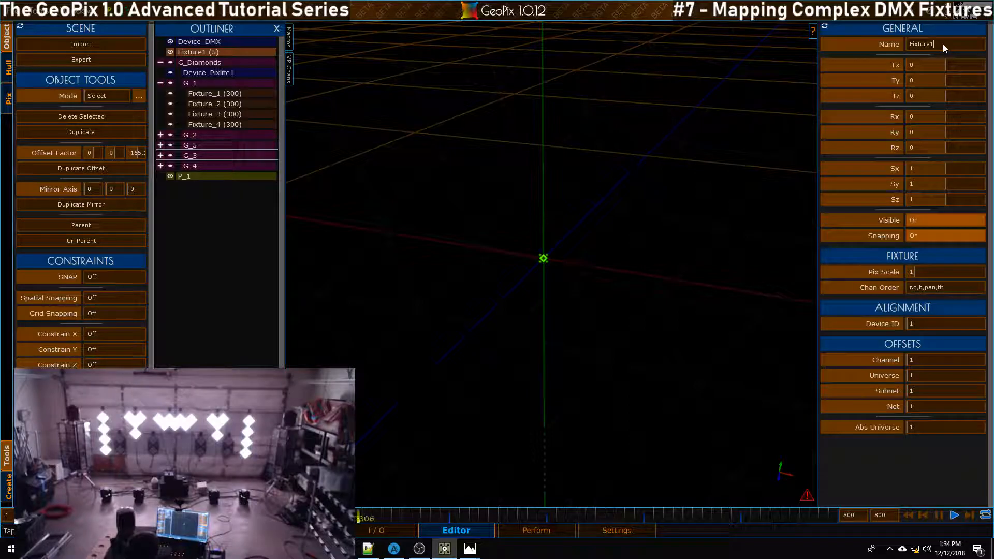
pyautogui.press('BackSpace')
pyautogui.write('_')
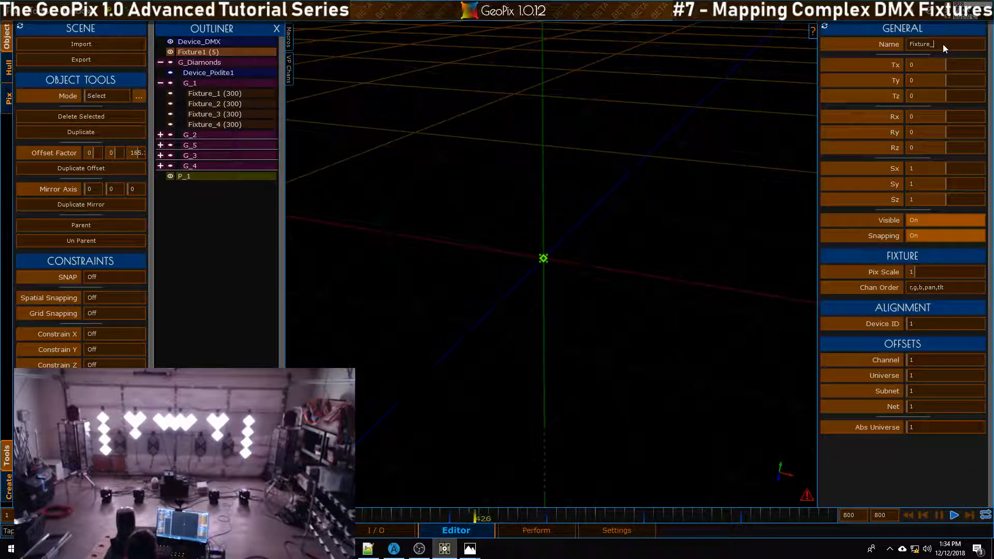
pyautogui.write('dmxLight')
pyautogui.press('Return')
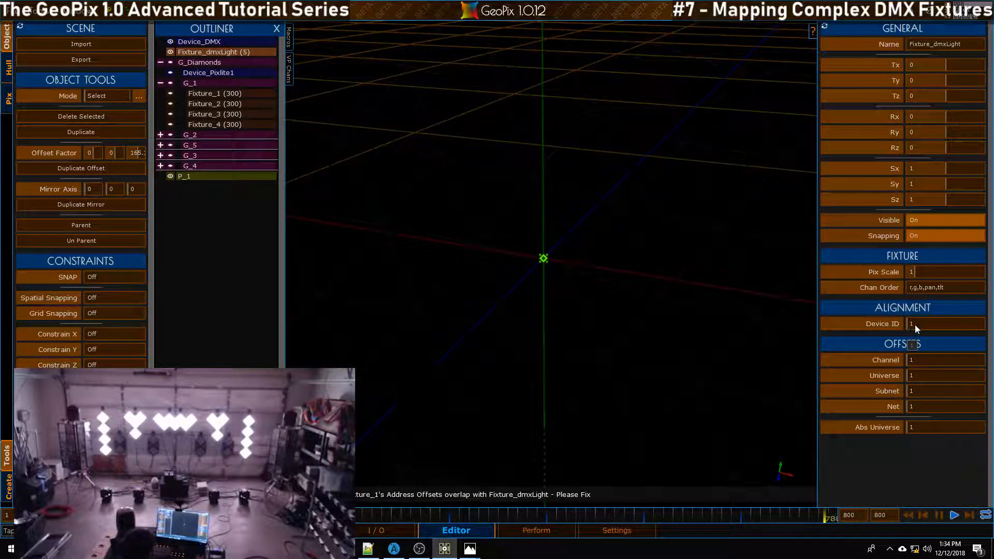
# - Check the device ID of Device_DMX and set Fixture_dmxLight's Device ID to 2
pyautogui.click(199, 41)
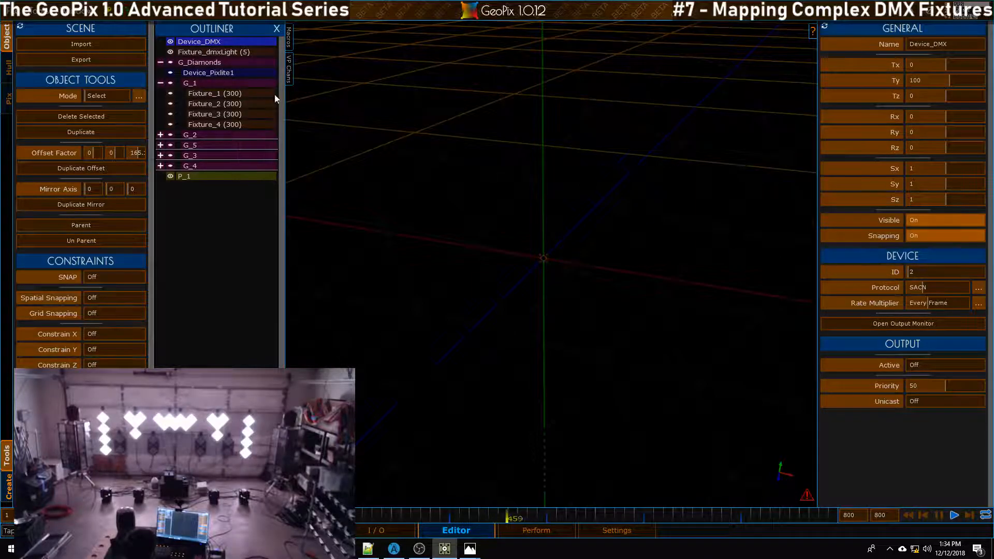
pyautogui.click(186, 52)
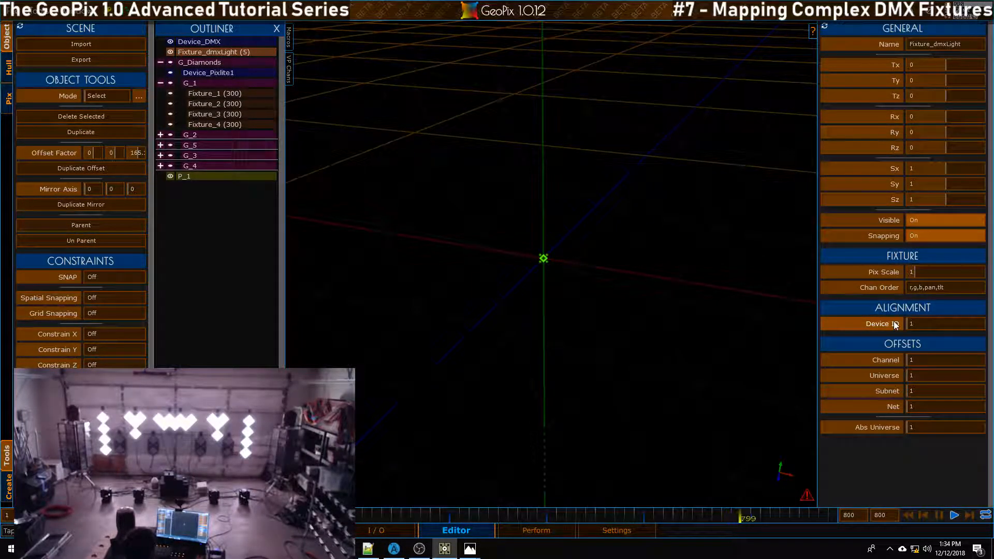
pyautogui.click(916, 324)
pyautogui.write('2')
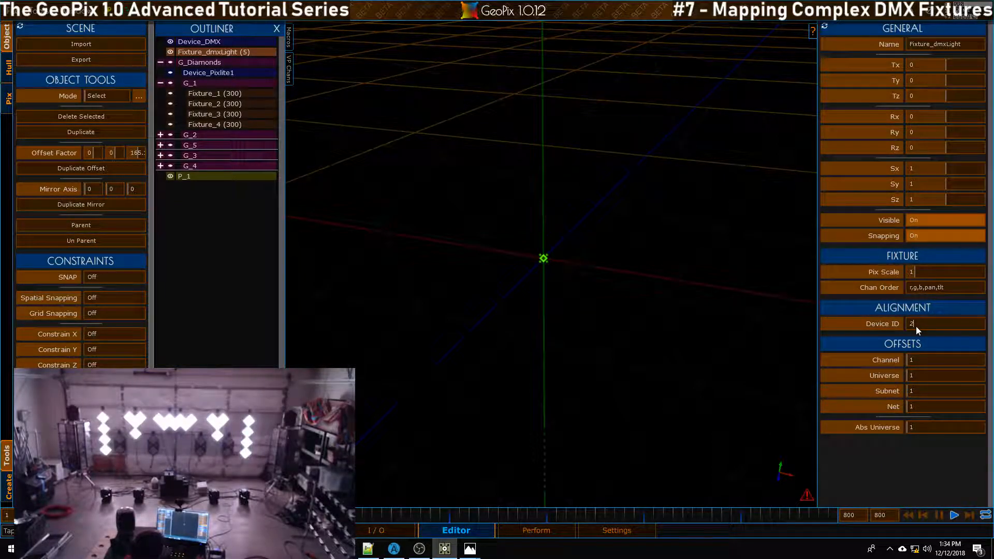
pyautogui.press('Return')
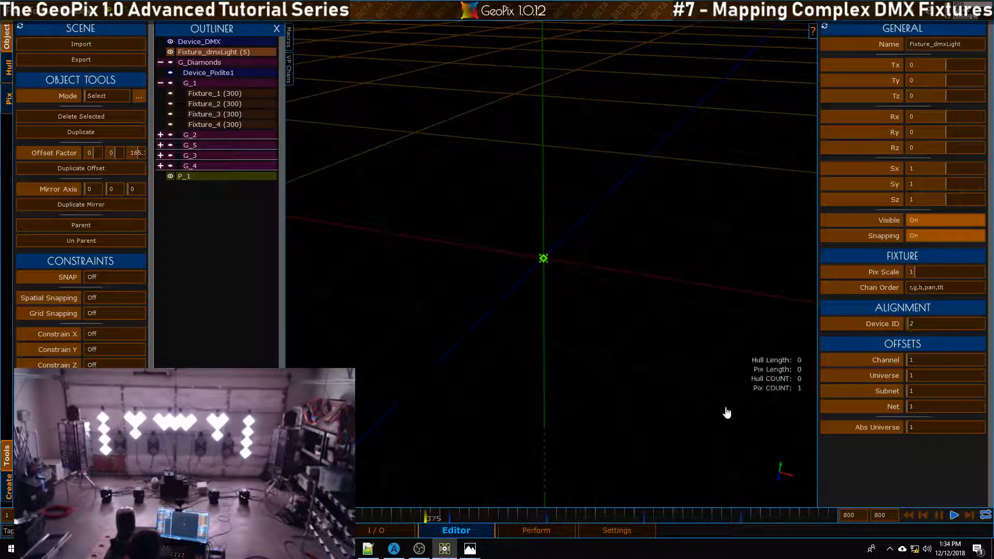
# - Delete Fixture_dmxLight from the scene and select Device_DMX
pyautogui.keyDown('alt'); pyautogui.moveTo(504, 162); pyautogui.dragTo(572, 251); pyautogui.keyUp('alt')
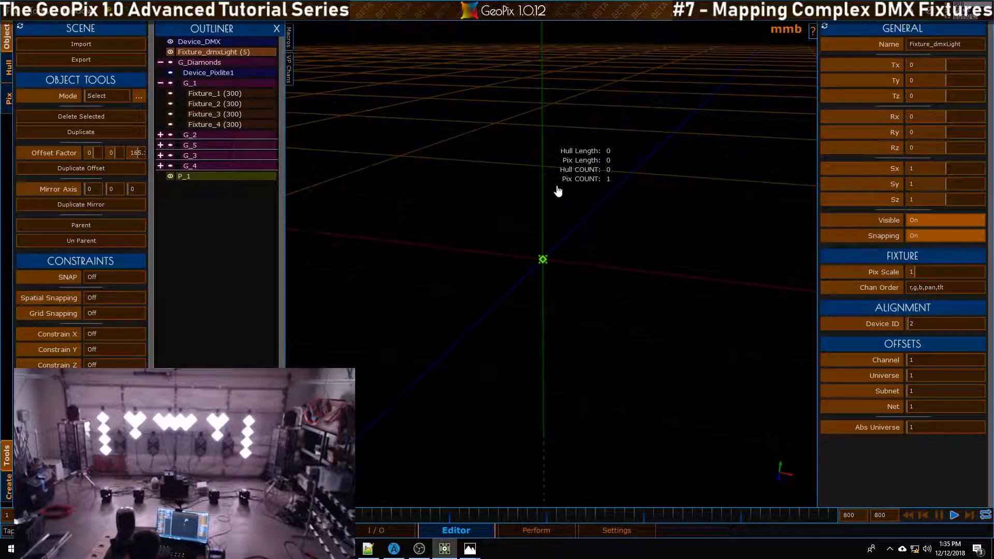
pyautogui.press('Delete')
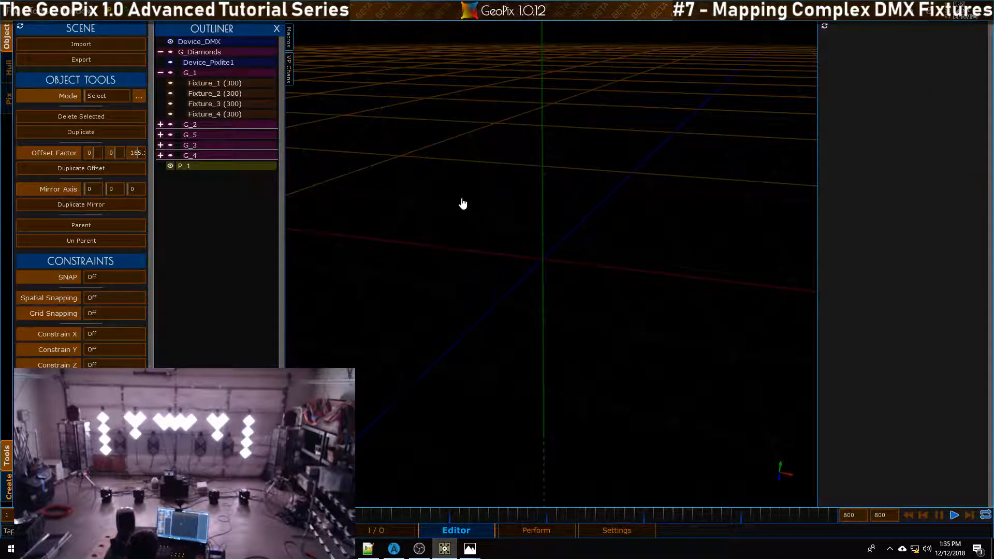
pyautogui.click(193, 42)
pyautogui.keyDown('alt'); pyautogui.moveTo(544, 204); pyautogui.dragTo(608, 262); pyautogui.keyUp('alt')
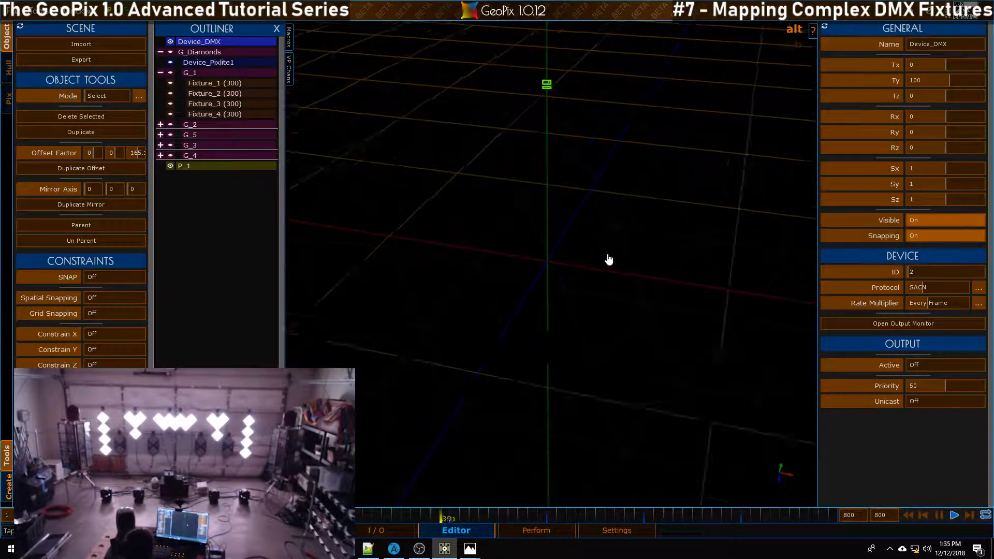
# - Open the DMX Fixture Wizard and move its window clear of the device in the viewport
pyautogui.click(36, 10)
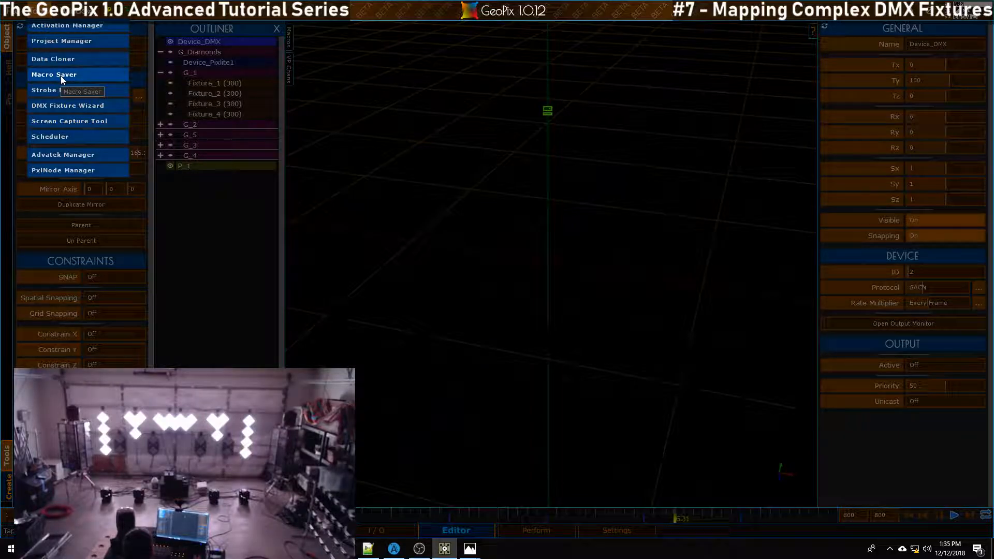
pyautogui.click(74, 106)
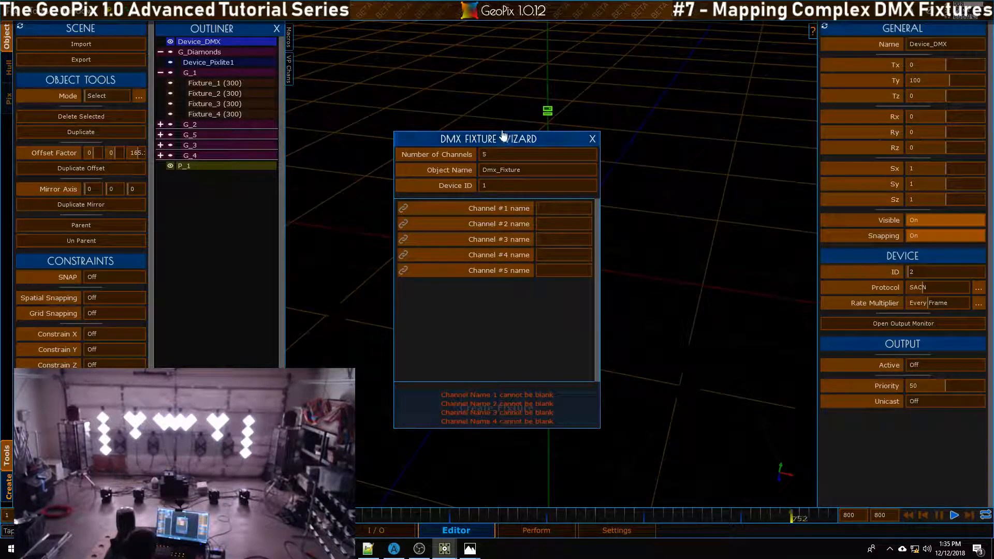
pyautogui.moveTo(487, 145); pyautogui.dragTo(363, 210)
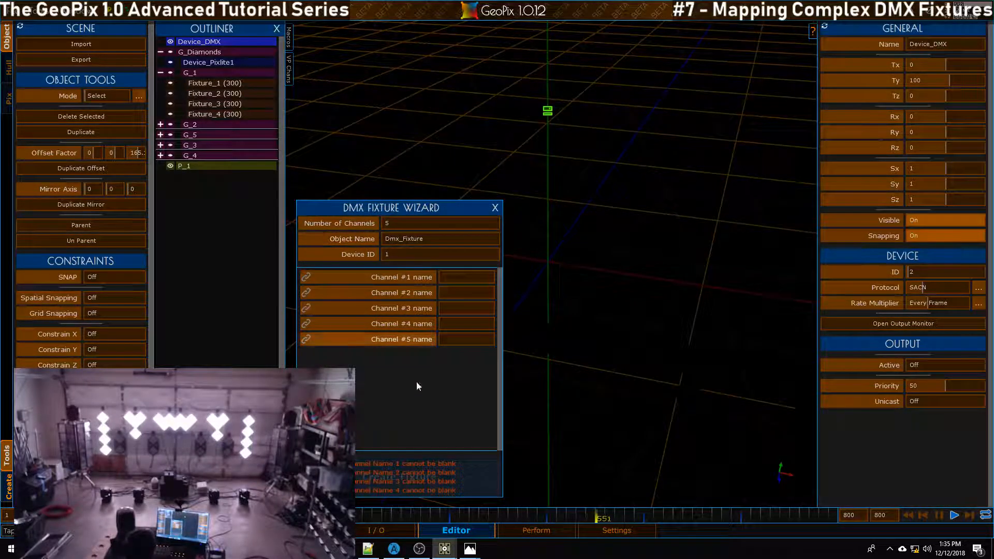
# - Switch to Photos and examine the DMX channel charts in Zoom Led Mini.jpg and Bee_Eye.jpg, minimizing the Zoom Led Mini chart
pyautogui.moveTo(471, 550)
pyautogui.click(436, 496)
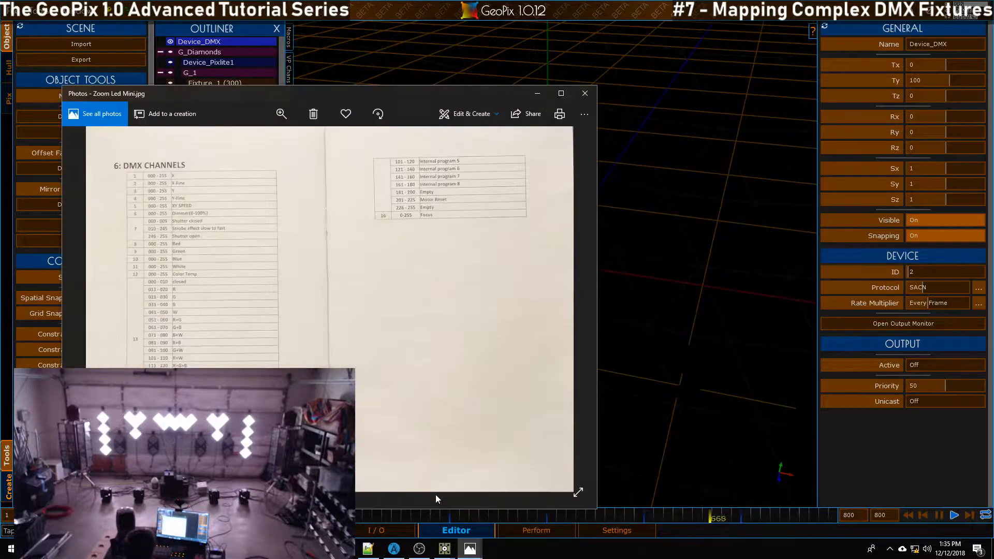
pyautogui.click(470, 549)
pyautogui.click(496, 503)
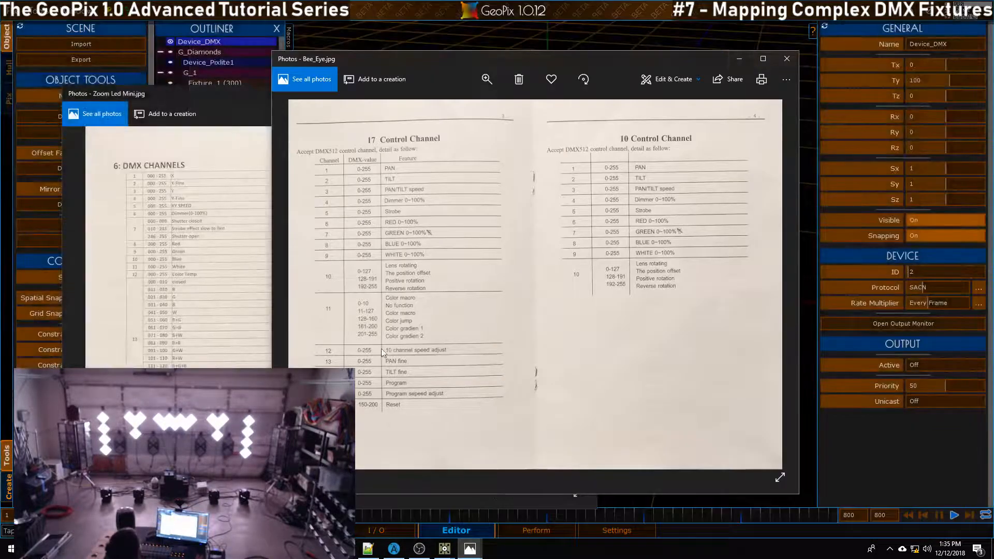
pyautogui.moveTo(413, 100); pyautogui.dragTo(393, 105)
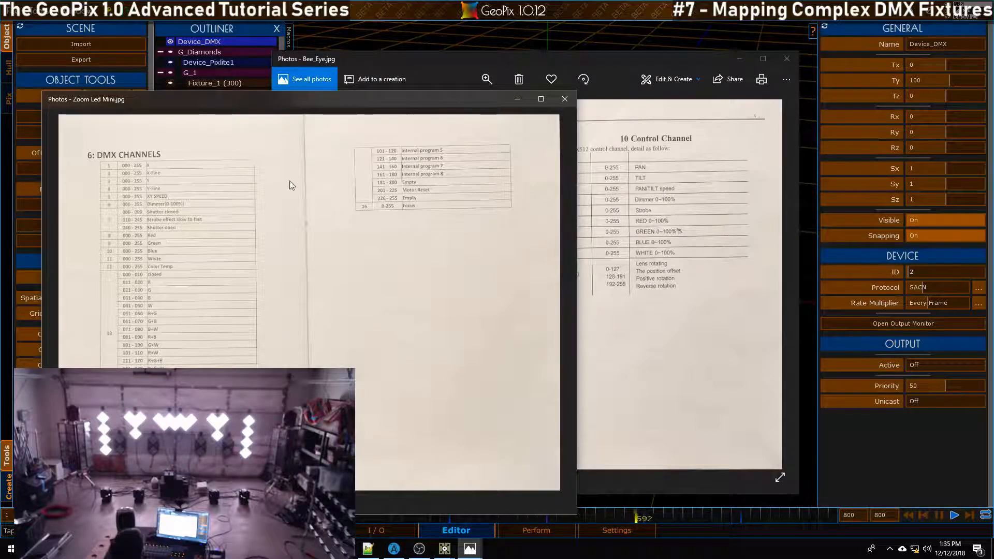
pyautogui.click(517, 99)
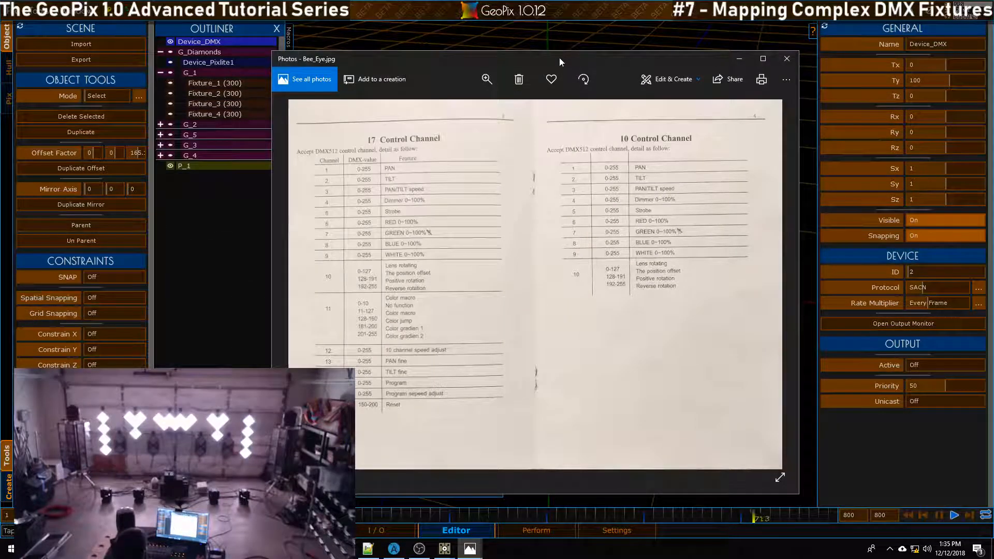
pyautogui.moveTo(560, 62); pyautogui.dragTo(581, 65)
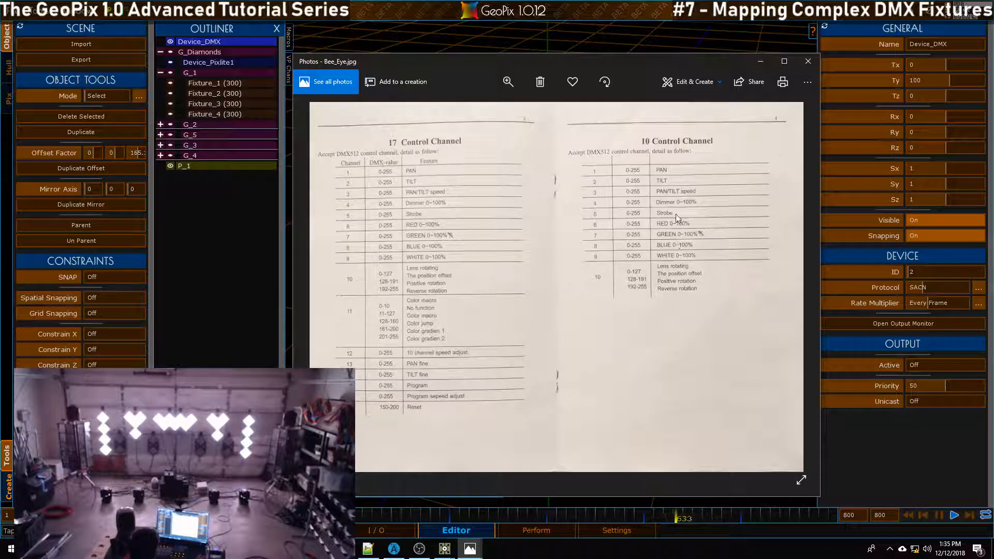
pyautogui.moveTo(626, 68); pyautogui.dragTo(608, 60)
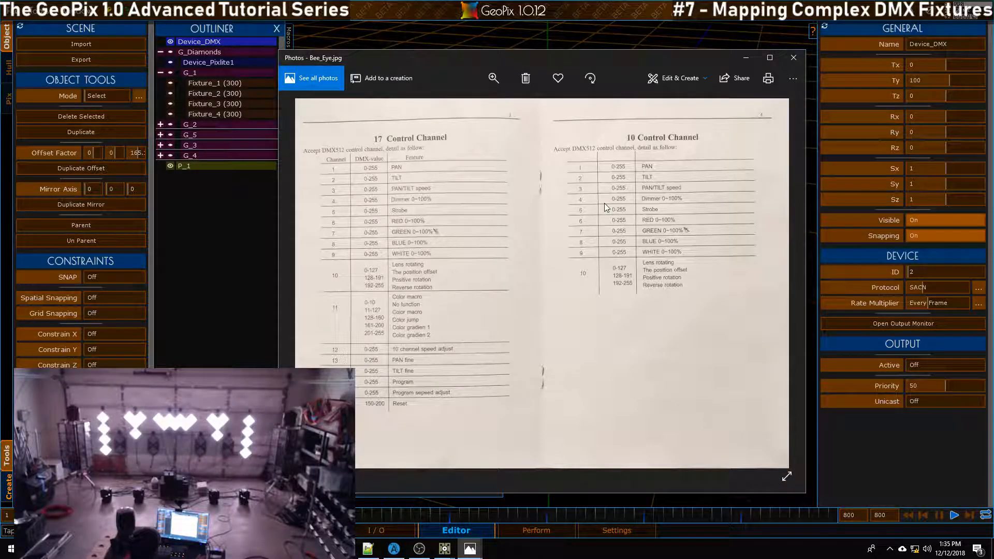
# - Open dmx_arrangement.txt from the Desktop folder to read the fixtures' DMX address layout
pyautogui.click(317, 549)
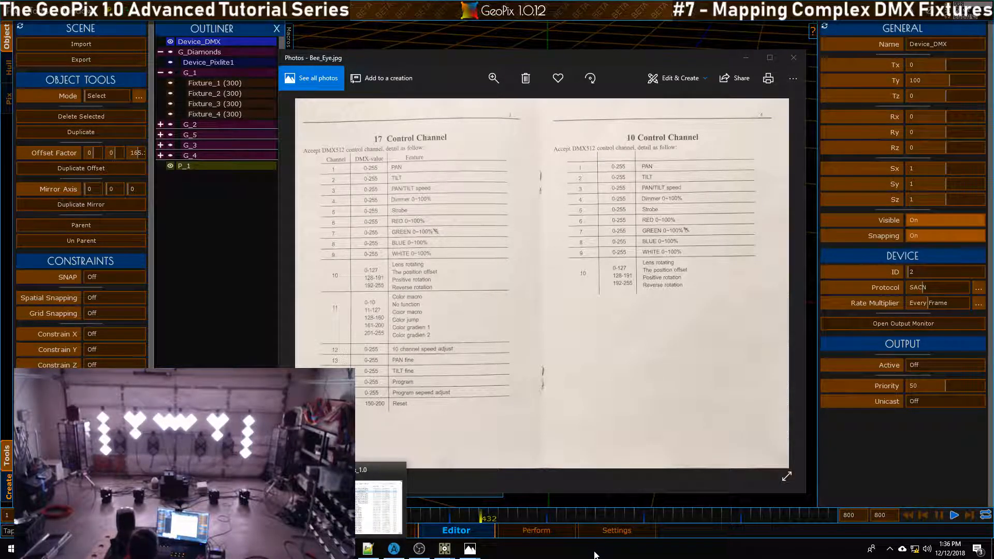
pyautogui.press('super+e')
pyautogui.click(506, 73)
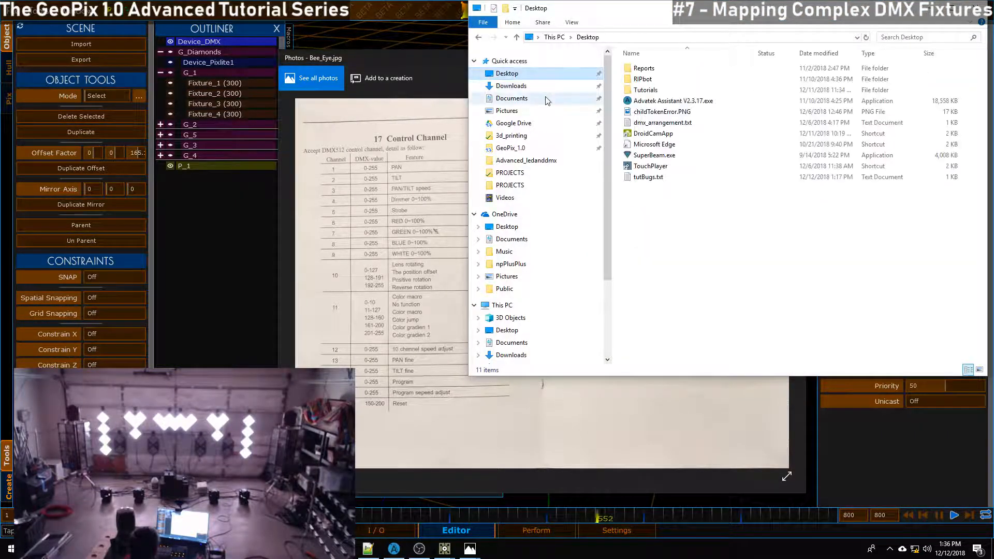
pyautogui.doubleClick(664, 123)
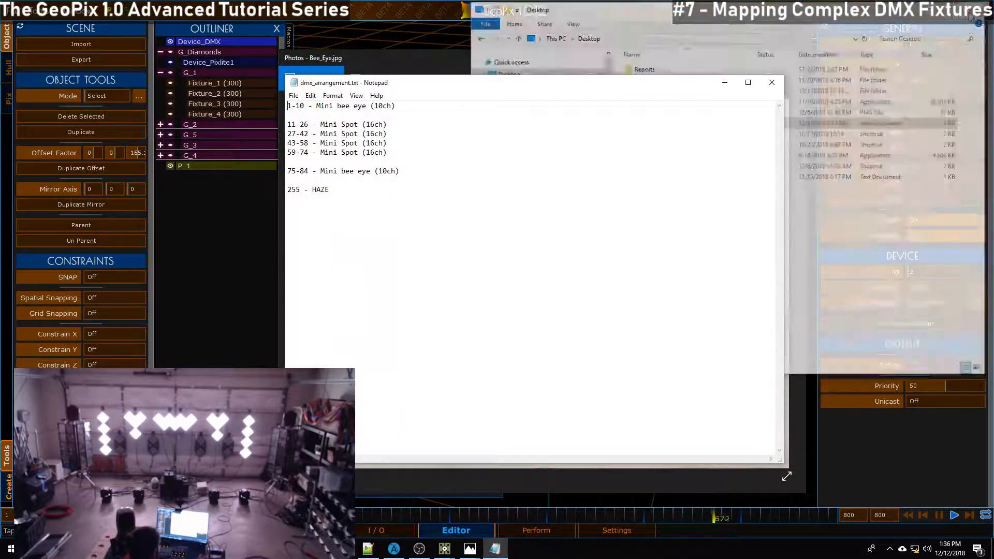
# - Review the DMX address range of each Mini bee eye, Mini Spot and haze entry in dmx_arrangement.txt
pyautogui.moveTo(348, 84)
pyautogui.mouseDown()
pyautogui.moveTo(375, 85)
pyautogui.moveTo(365, 108)
pyautogui.moveTo(343, 89)
pyautogui.mouseUp()
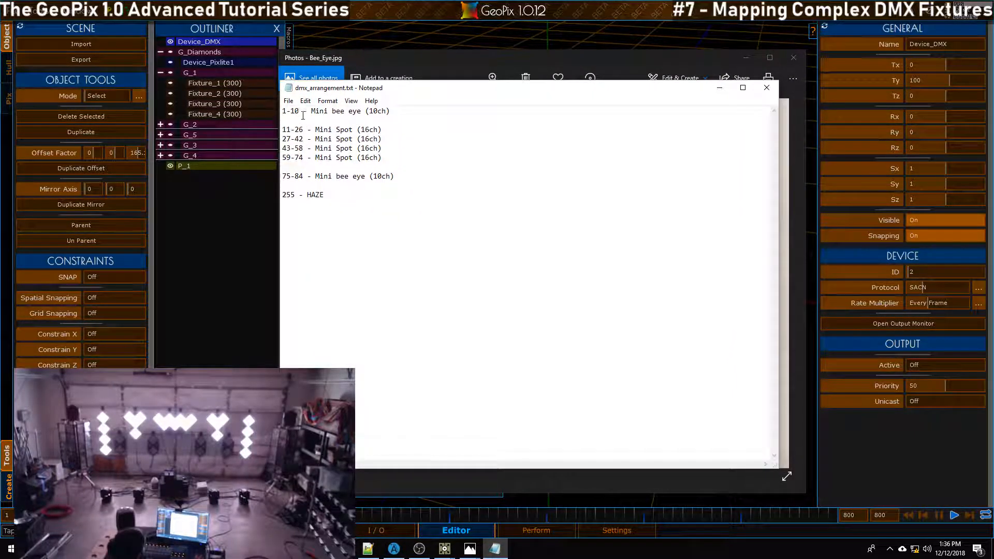
pyautogui.moveTo(427, 110); pyautogui.dragTo(282, 111)
pyautogui.moveTo(429, 138); pyautogui.dragTo(282, 130)
pyautogui.click(409, 132)
pyautogui.click(283, 139)
pyautogui.moveTo(357, 139); pyautogui.dragTo(284, 139)
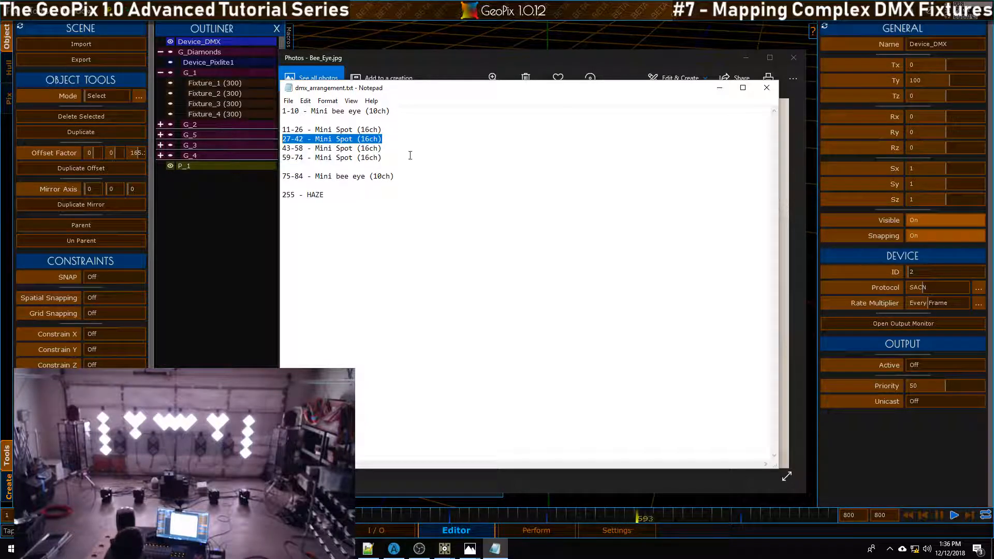
pyautogui.moveTo(381, 158); pyautogui.dragTo(295, 157)
pyautogui.moveTo(394, 176); pyautogui.dragTo(291, 193)
# - Change the HAZE start address in dmx_arrangement.txt to 250 and save the file
pyautogui.click(374, 203)
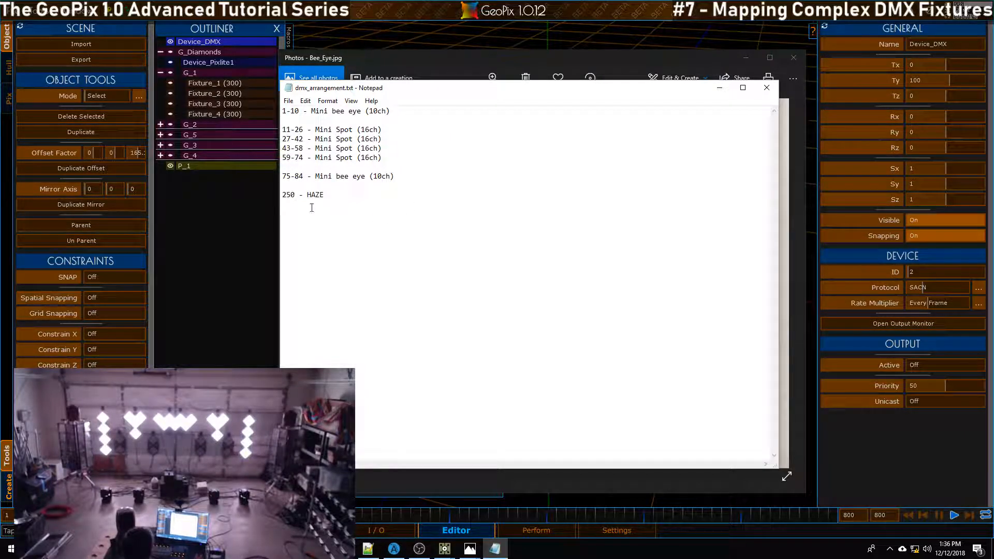
pyautogui.moveTo(331, 90); pyautogui.dragTo(338, 98)
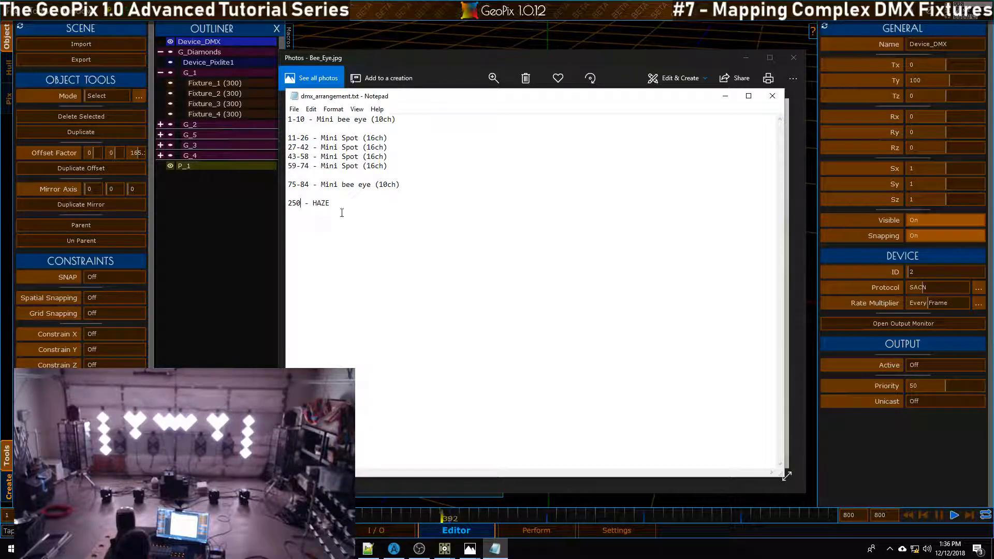
pyautogui.hotkey('ctrl', 's')
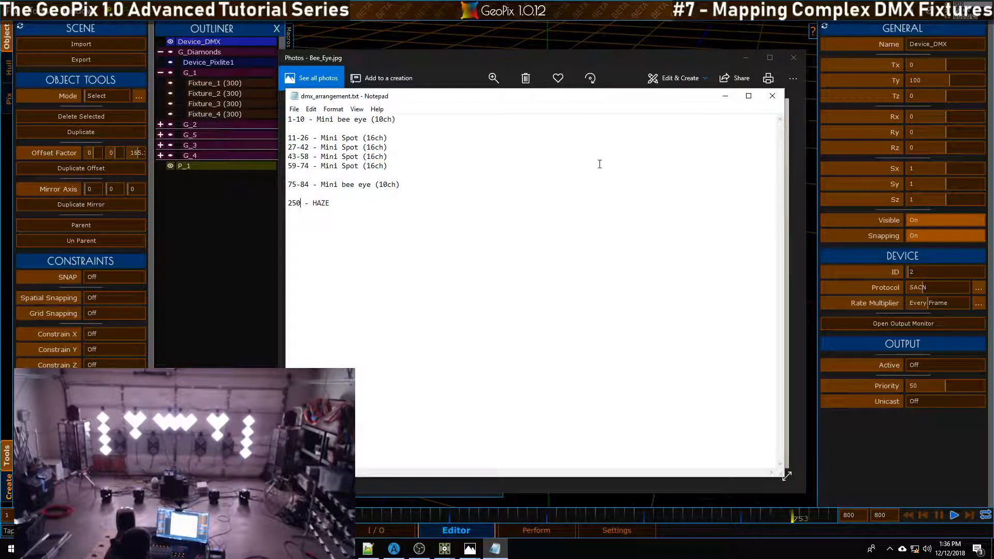
# - Minimize Notepad and Photos, and set the DMX Fixture Wizard in GeoPix to 1 channel, object name HazeMachine and device ID 2
pyautogui.moveTo(698, 97)
pyautogui.mouseDown()
pyautogui.moveTo(703, 112)
pyautogui.moveTo(695, 107)
pyautogui.mouseUp()
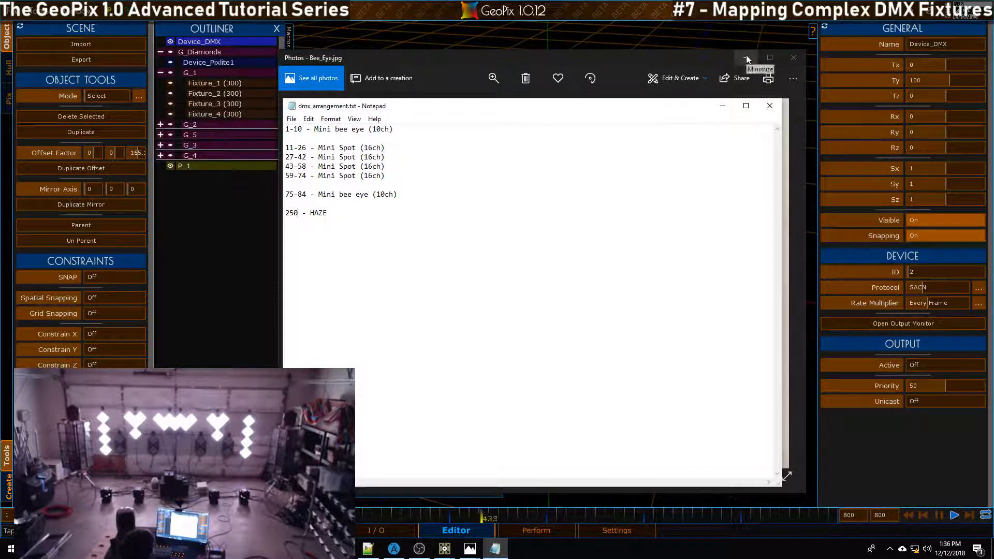
pyautogui.click(723, 106)
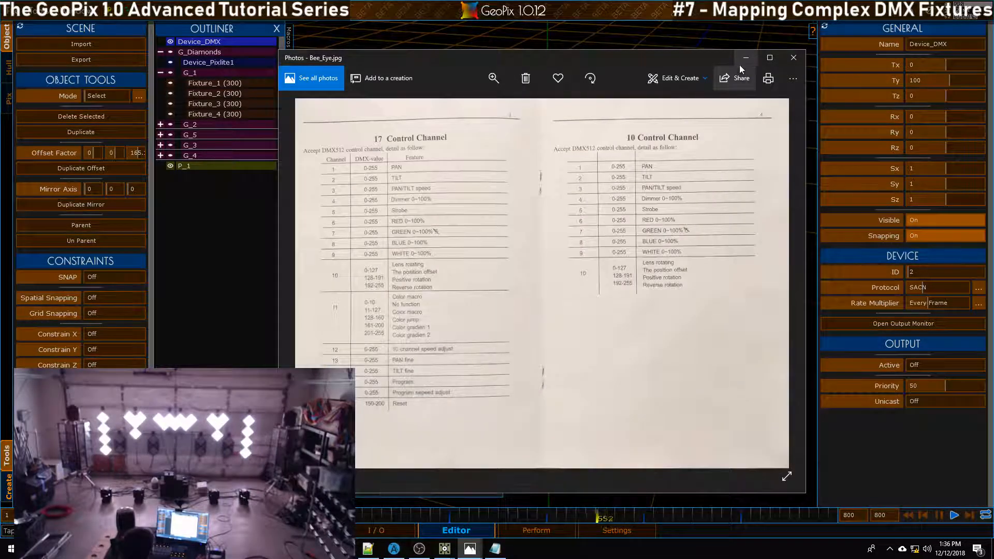
pyautogui.click(744, 58)
pyautogui.moveTo(420, 210); pyautogui.dragTo(422, 205)
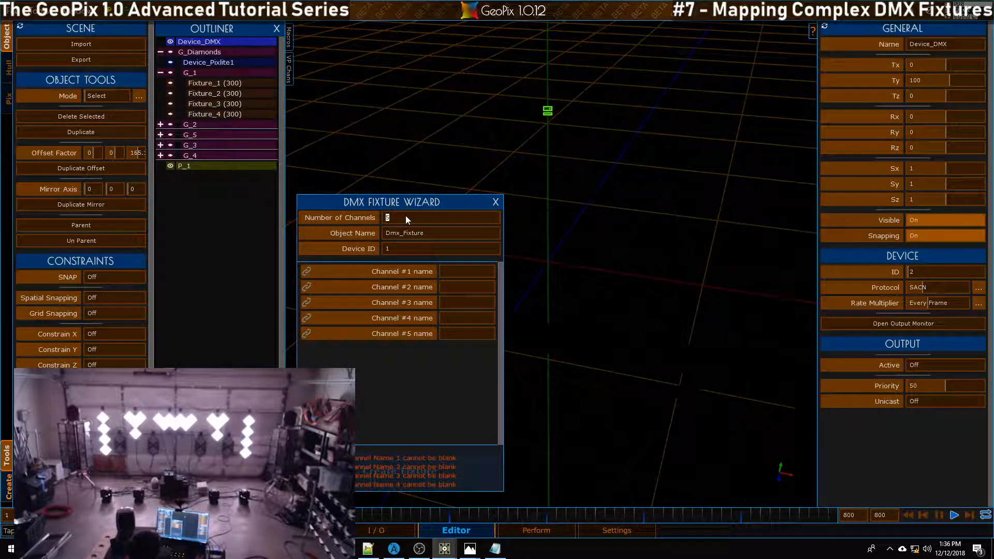
pyautogui.write('1')
pyautogui.click(428, 231)
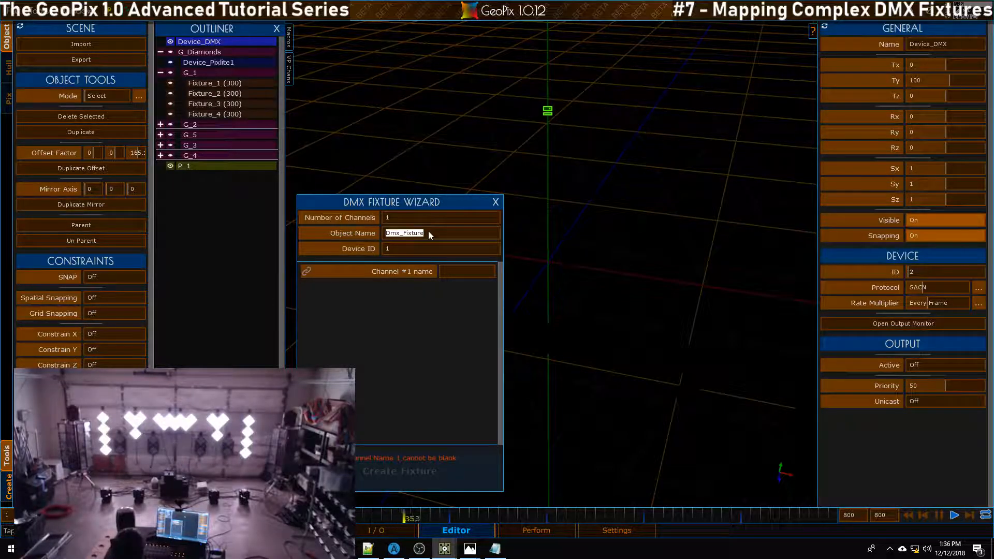
pyautogui.write('HazeMachi')
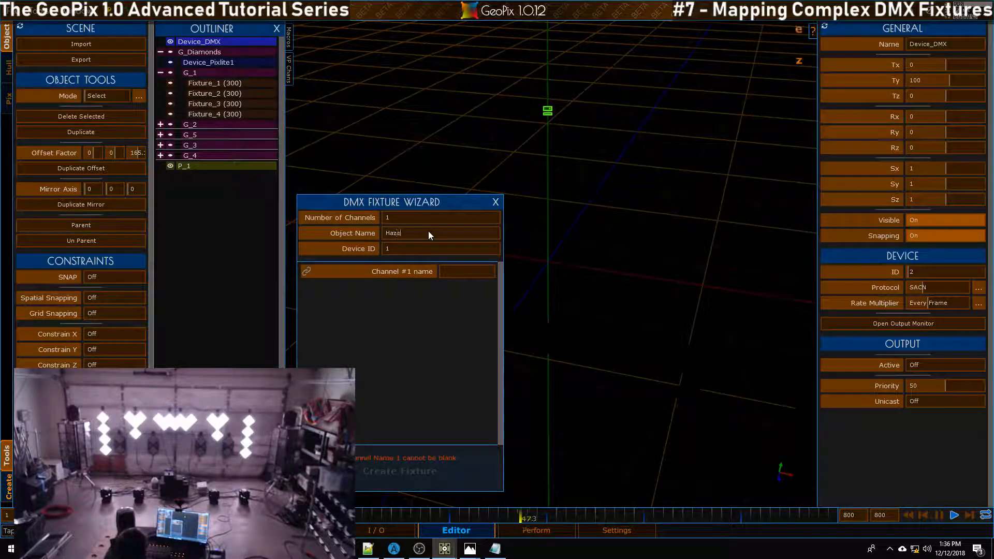
pyautogui.write('ne')
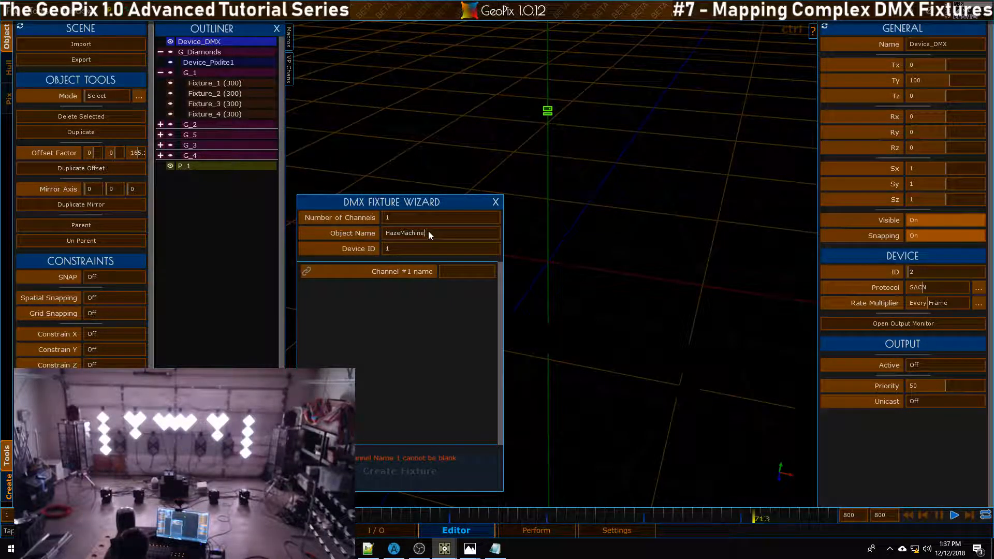
pyautogui.click(422, 248)
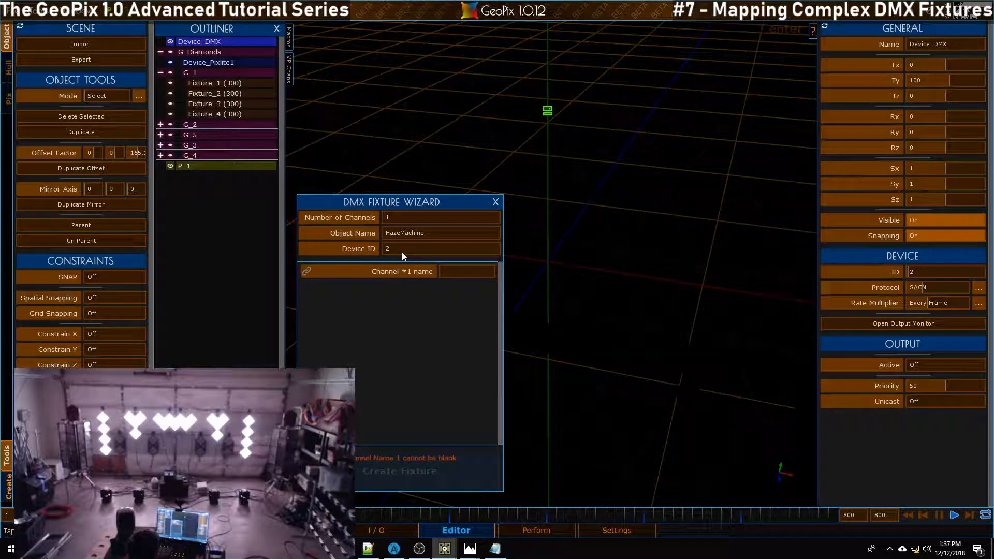
pyautogui.moveTo(406, 203); pyautogui.dragTo(406, 209)
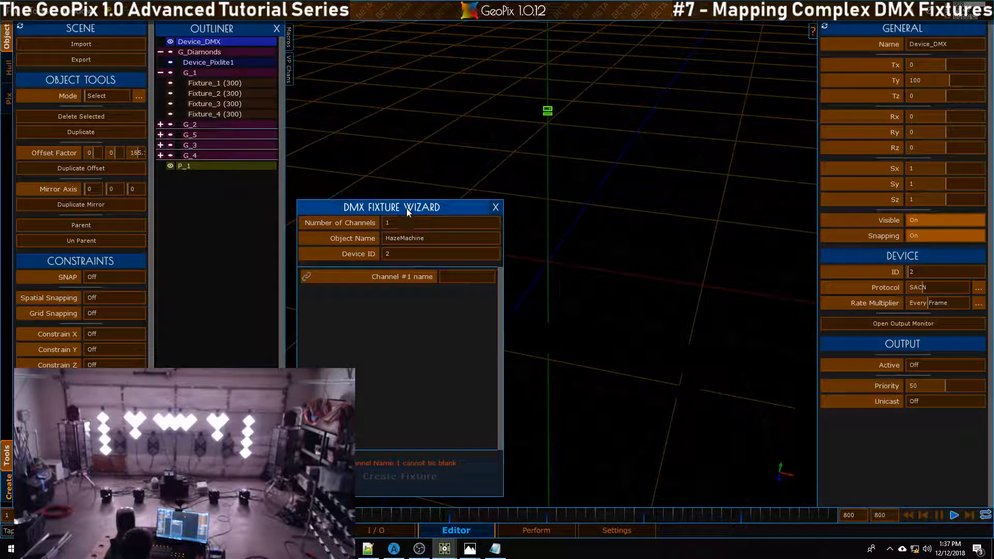
# - Add the prefix F_ to the wizard's object name so it reads F_HazeMachine
pyautogui.click(451, 278)
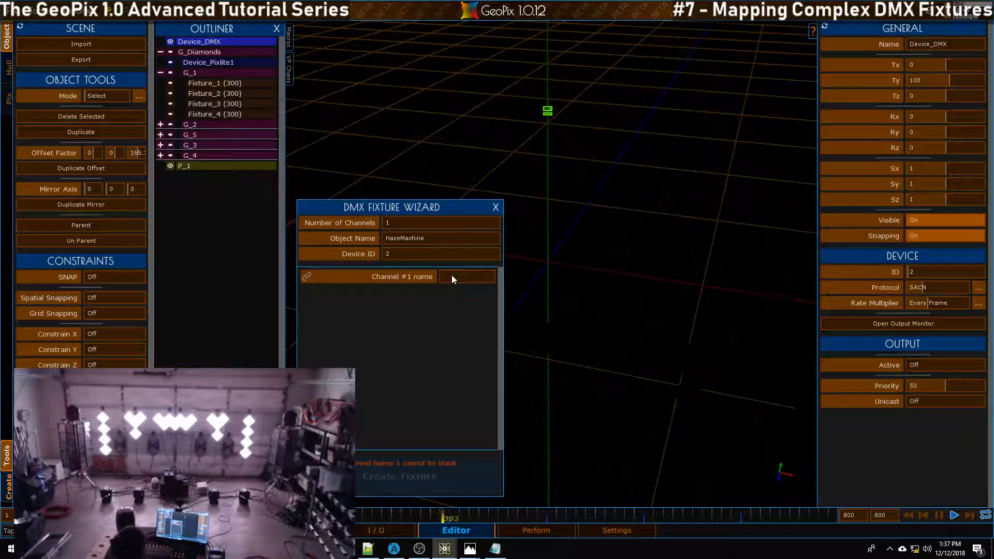
pyautogui.click(424, 240)
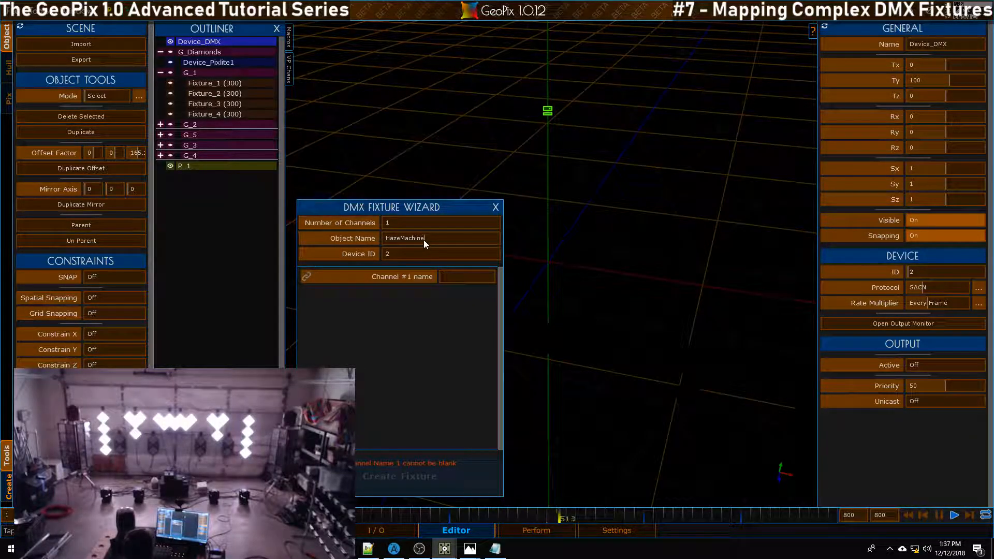
pyautogui.write('F_')
pyautogui.press('Return')
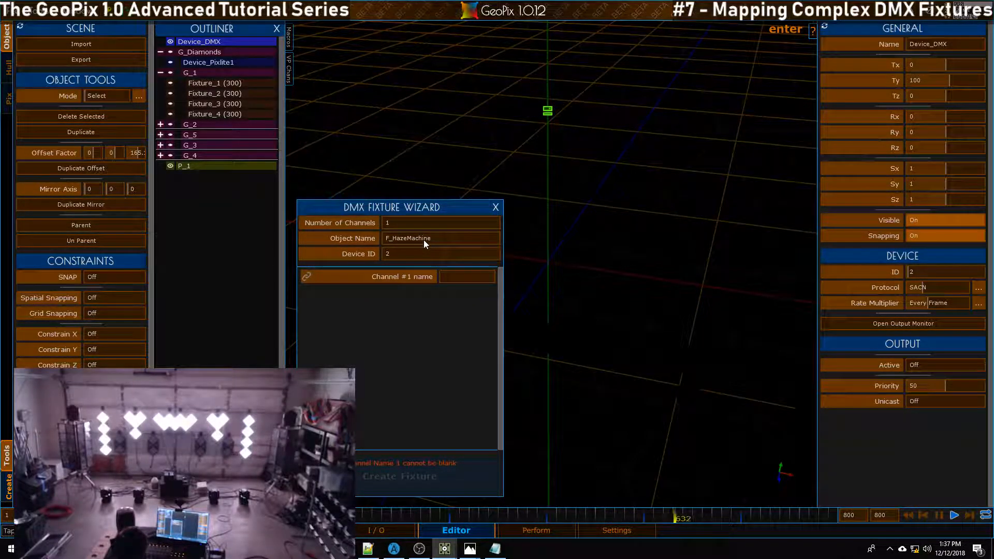
# - Name channel 1 "haze" and create the haze machine fixture
pyautogui.click(461, 277)
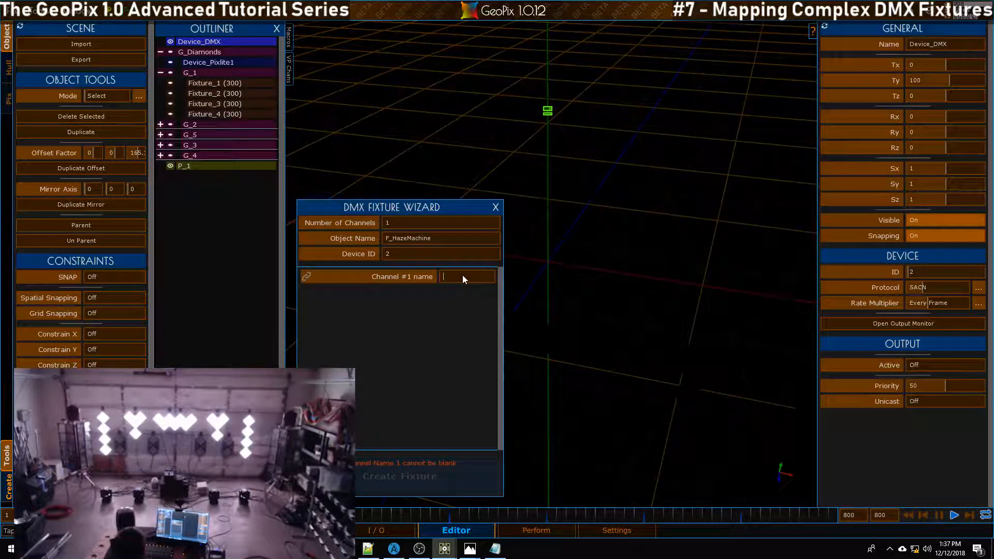
pyautogui.write('h')
pyautogui.write('ze')
pyautogui.press('Return')
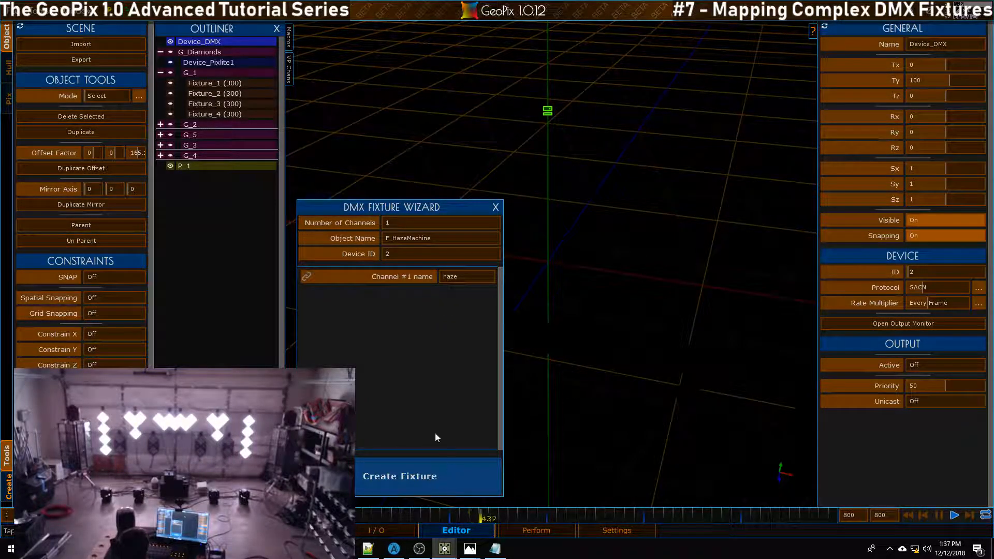
pyautogui.click(371, 476)
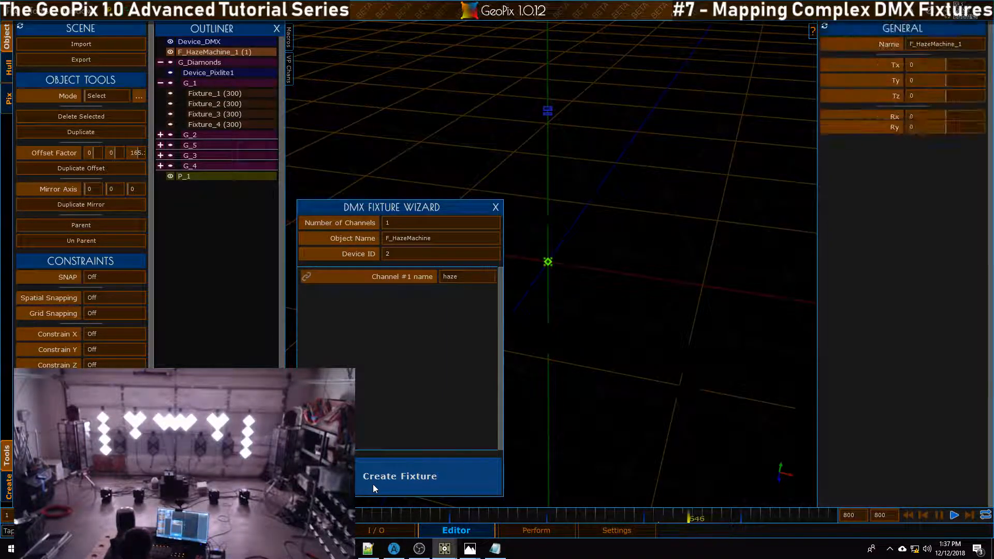
# - Collapse the G_Diamonds group in the outliner and move the DMX Fixture Wizard away from the new fixture
pyautogui.click(161, 62)
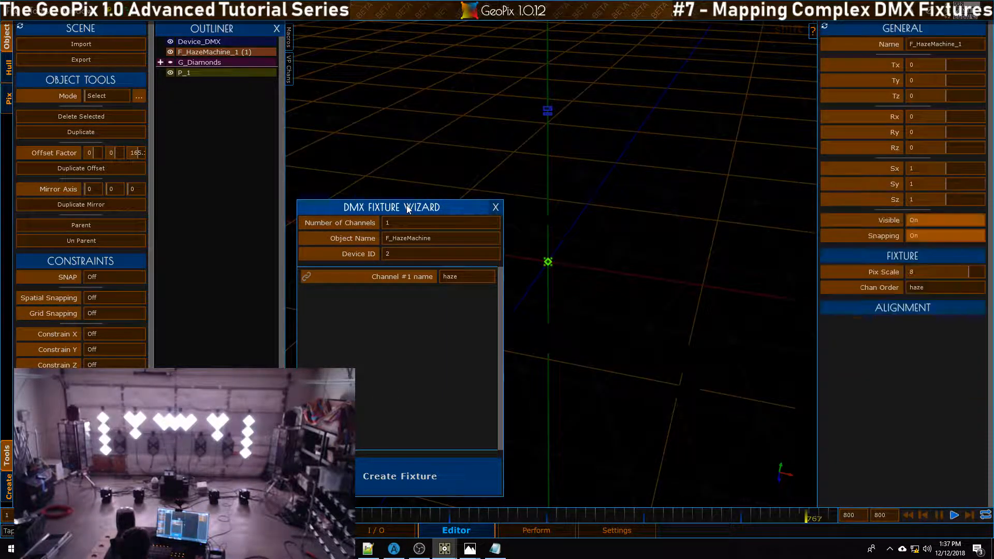
pyautogui.moveTo(406, 206); pyautogui.dragTo(130, 207)
pyautogui.keyDown('alt'); pyautogui.moveTo(552, 246); pyautogui.dragTo(602, 202); pyautogui.keyUp('alt')
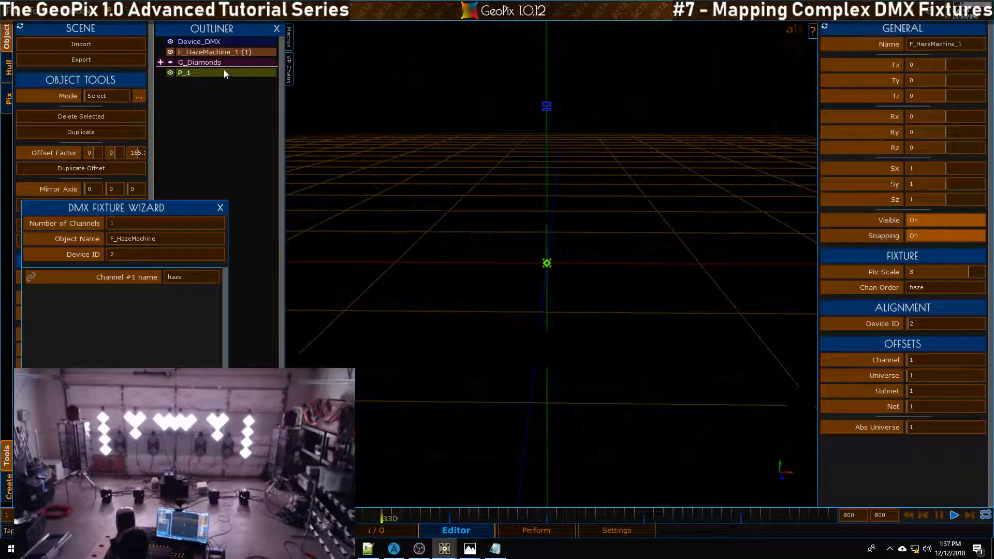
# - Inspect the haze fixture's channel in the Fixture Editor at pix level, and return to object level
pyautogui.click(6, 103)
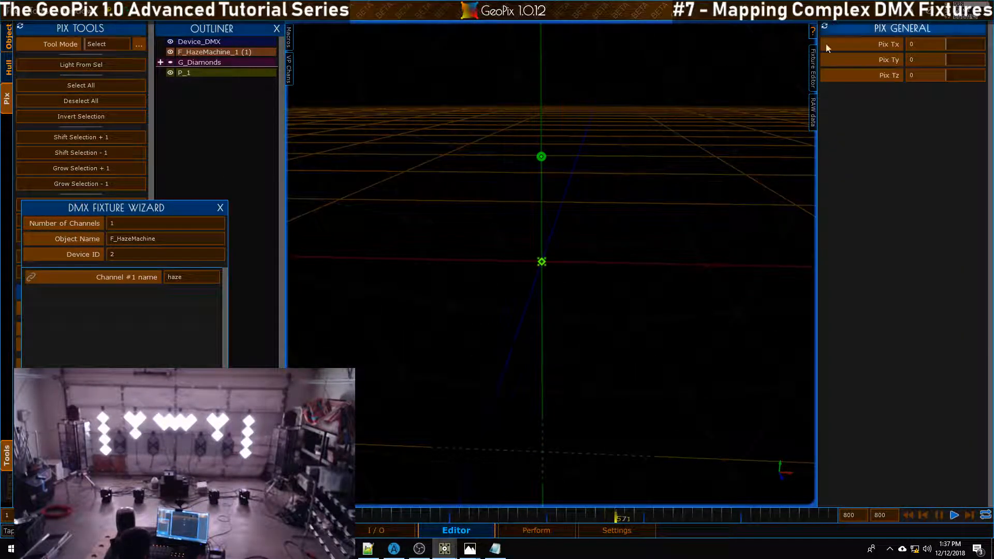
pyautogui.click(812, 64)
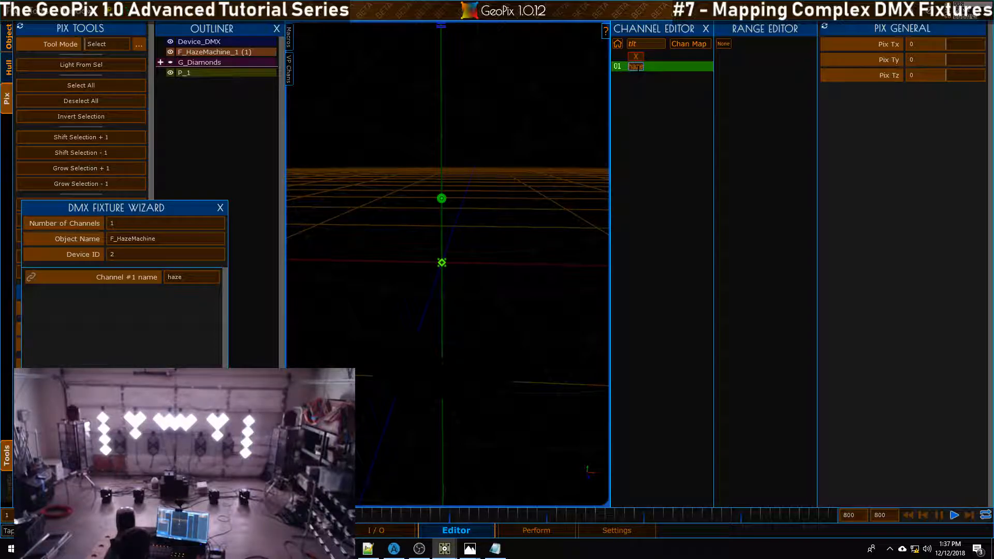
pyautogui.click(706, 30)
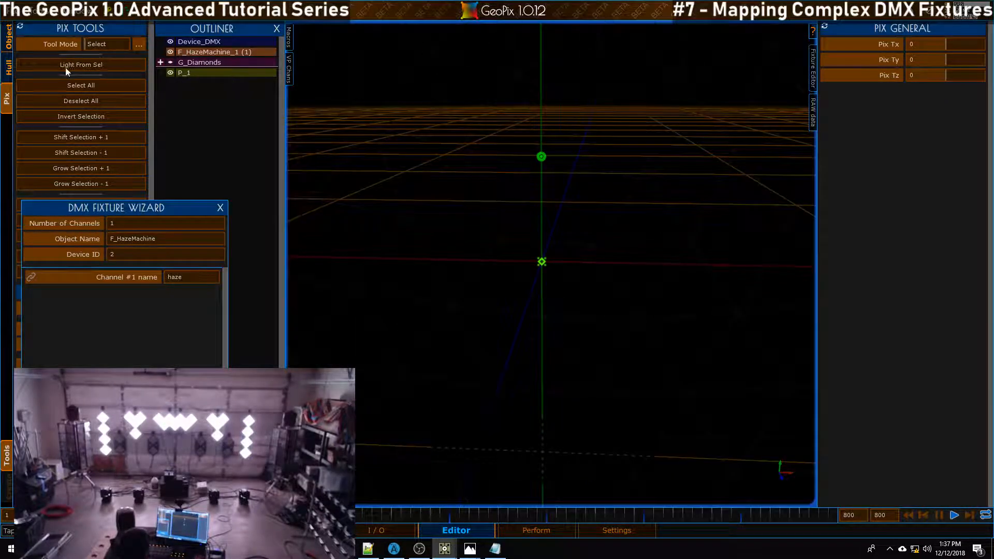
pyautogui.click(11, 40)
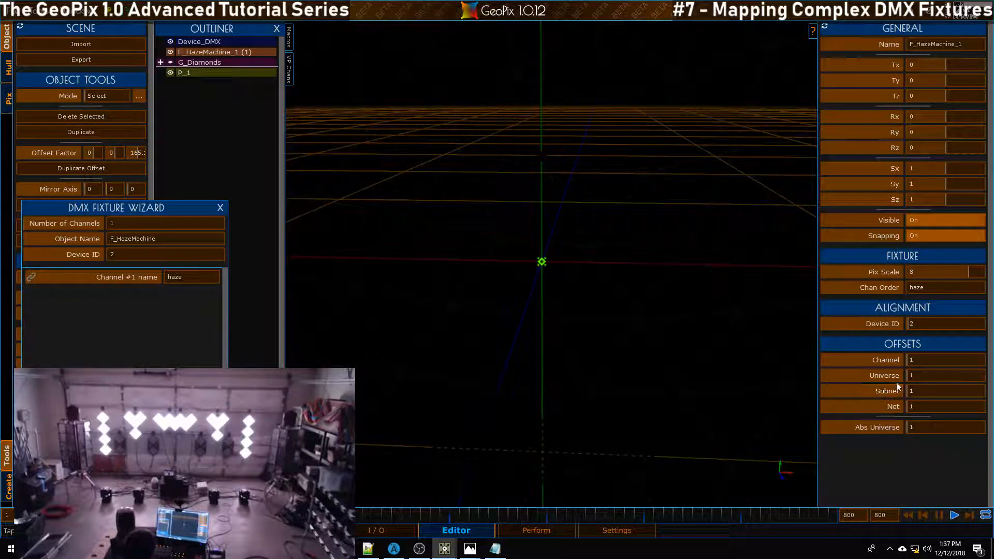
# - Check the haze address in dmx_arrangement.txt and set the F_HazeMachine_1 channel offset to 250
pyautogui.click(495, 550)
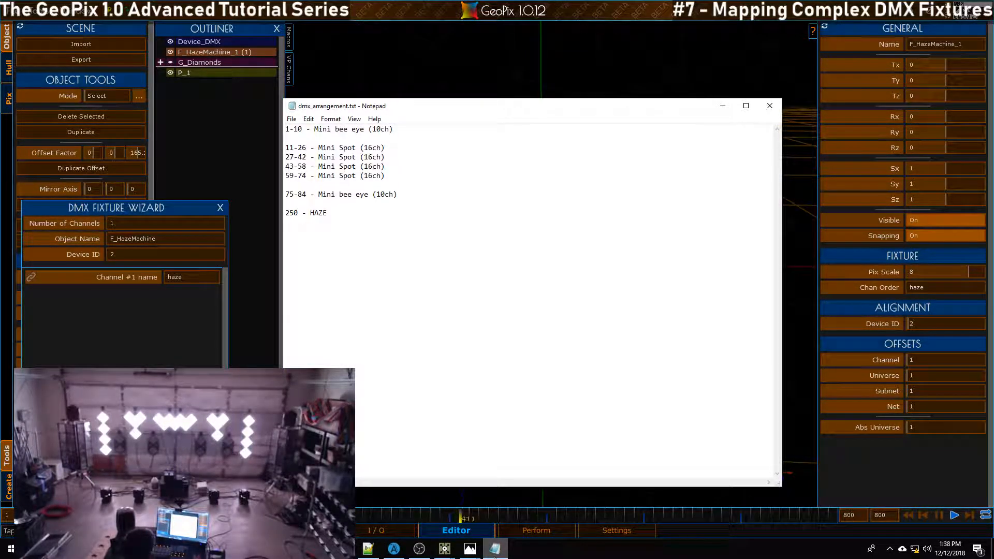
pyautogui.click(495, 555)
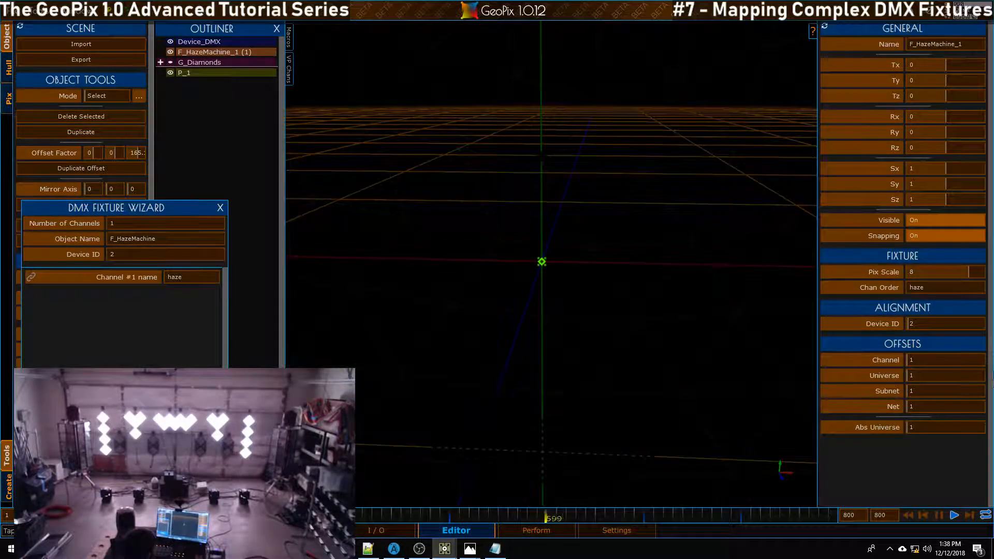
pyautogui.click(928, 364)
pyautogui.write('250')
pyautogui.press('Return')
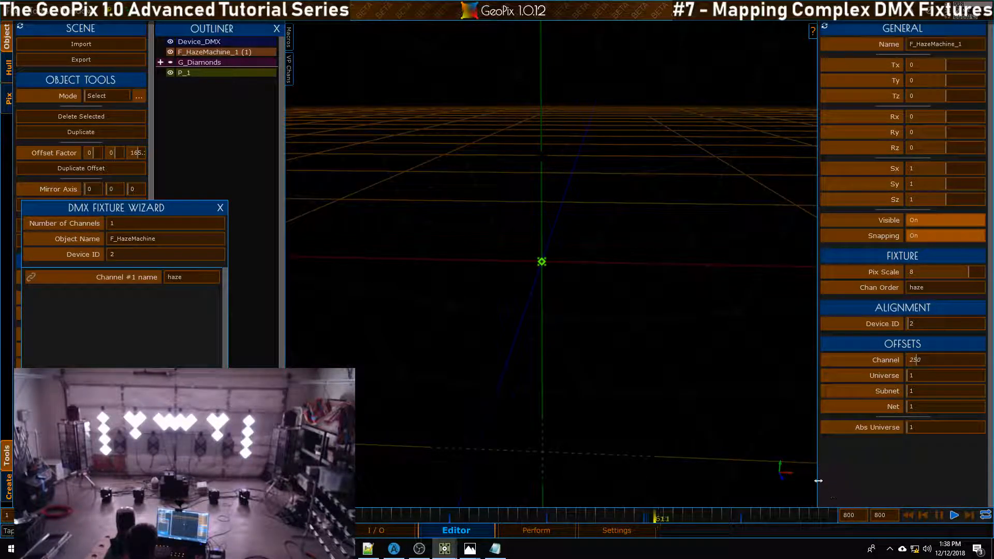
# - Set the channel offset of F_HazeMachine_1 to 512
pyautogui.click(925, 359)
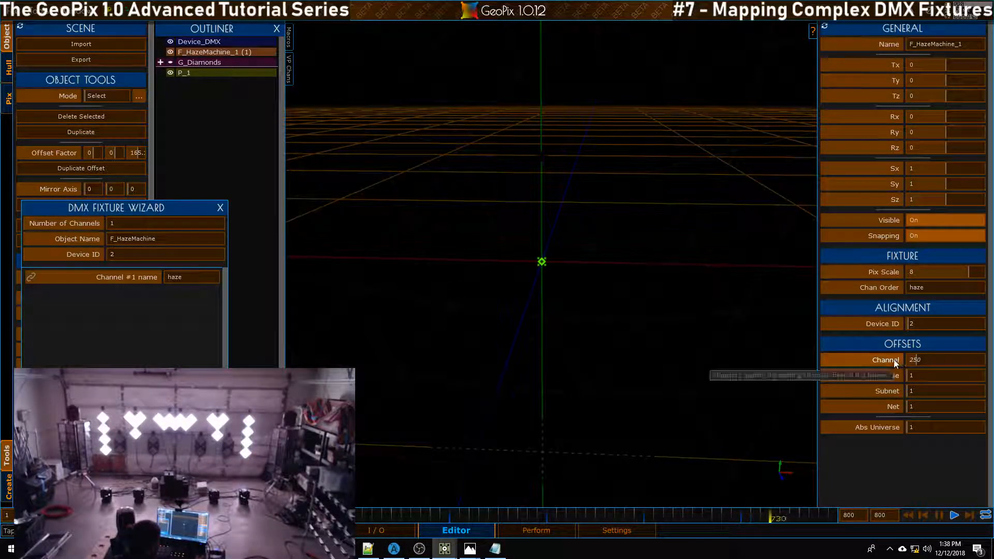
pyautogui.write('512')
pyautogui.press('Return')
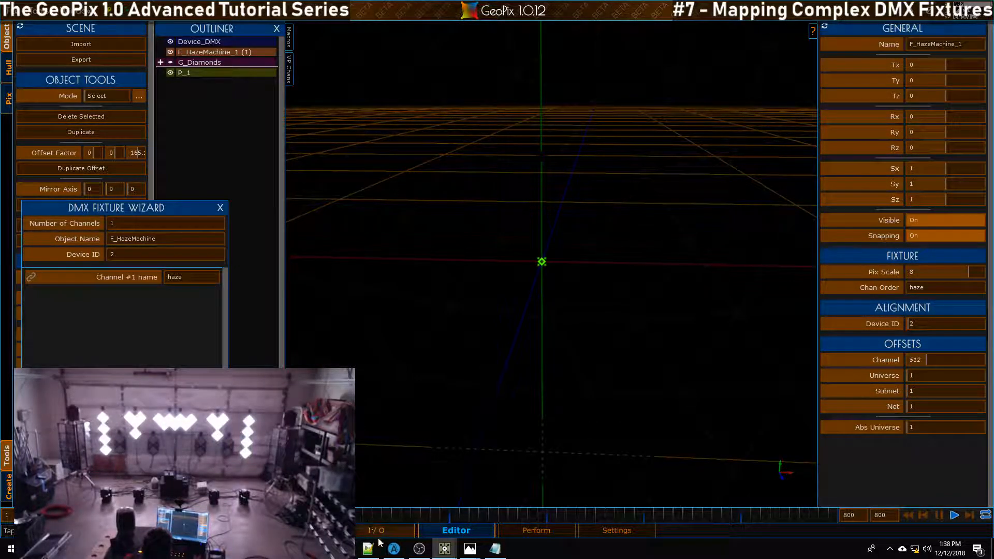
# - Open the PixLite 4 control configuration in Advatek Assistant, and change the HAZE address in dmx_arrangement.txt to 510
pyautogui.click(394, 549)
pyautogui.doubleClick(255, 308)
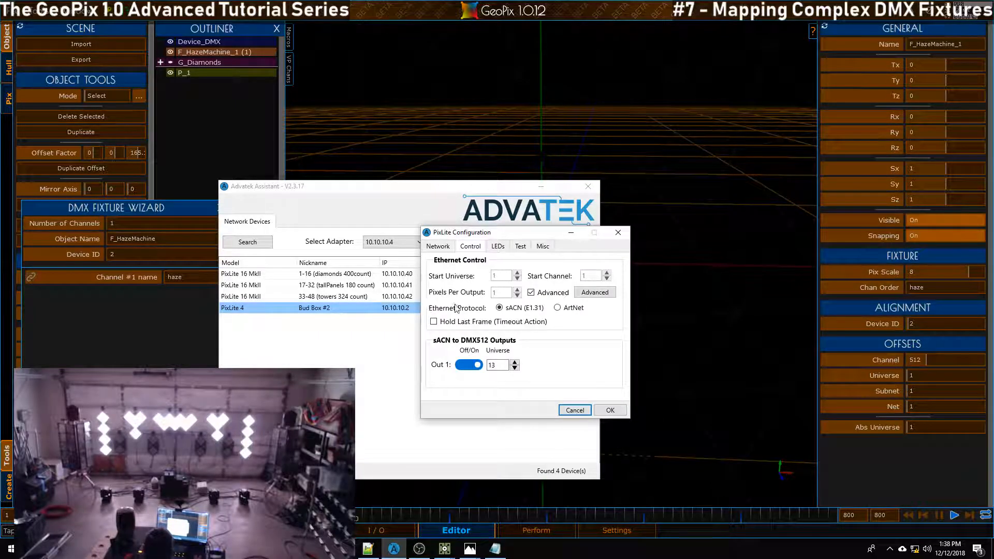
pyautogui.click(495, 547)
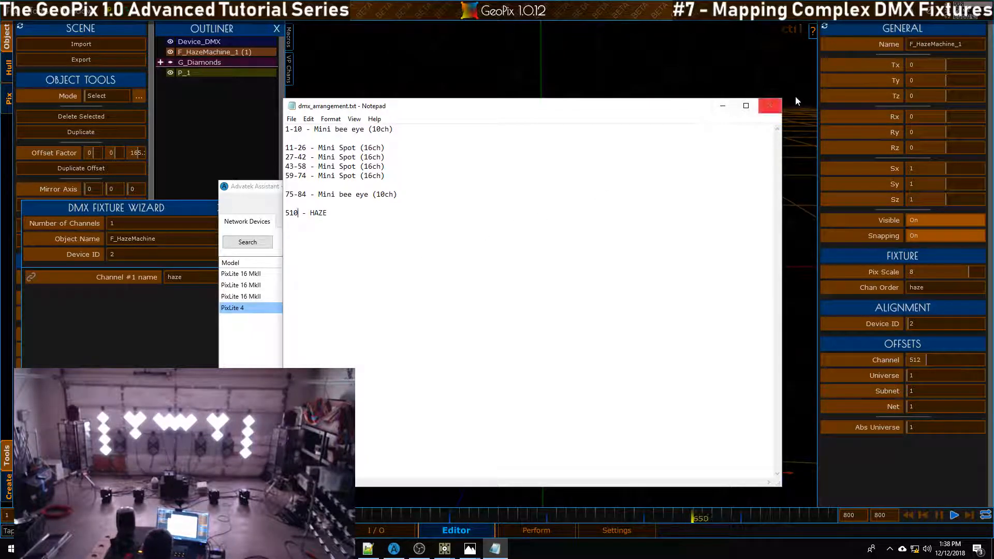
pyautogui.click(723, 106)
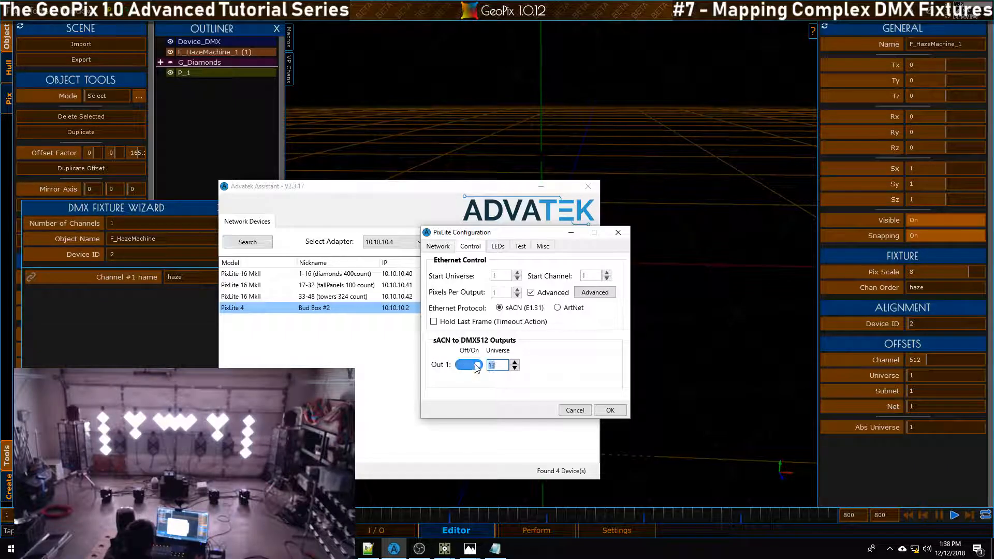
# - Cancel the PixLite configuration and set the F_HazeMachine_1 universe offset to 13 in GeoPix
pyautogui.click(571, 410)
pyautogui.click(916, 375)
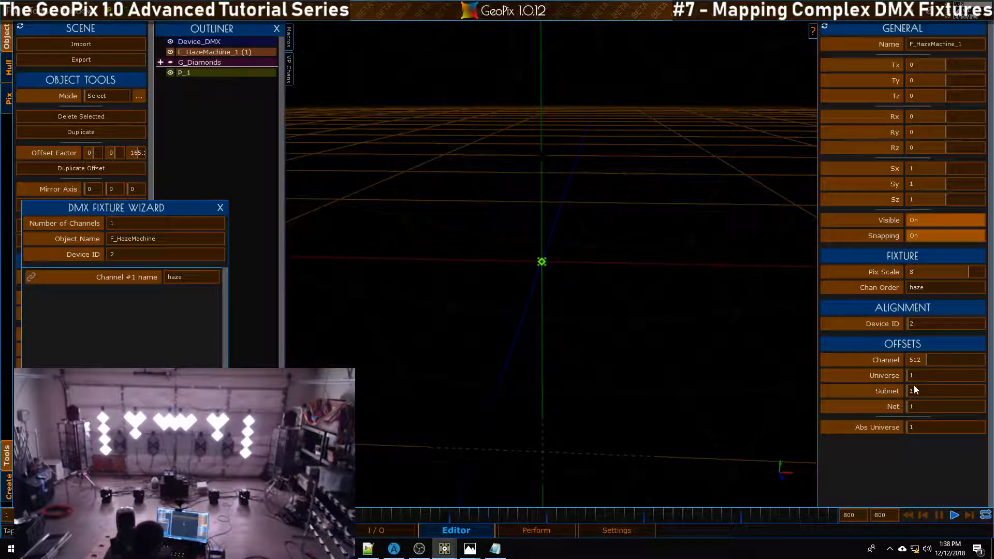
pyautogui.write('13')
pyautogui.press('Return')
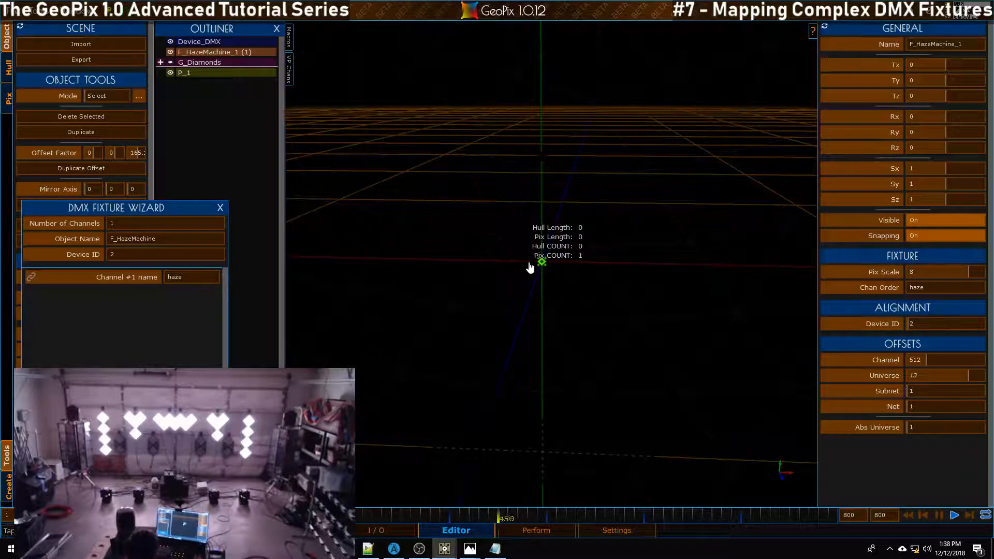
# - Move the DMX Fixture Wizard window aside and rename the projector P_1 to P_RGB
pyautogui.keyDown('alt'); pyautogui.moveTo(615, 264); pyautogui.dragTo(498, 411); pyautogui.keyUp('alt')
pyautogui.moveTo(222, 203); pyautogui.dragTo(186, 268)
pyautogui.click(191, 72)
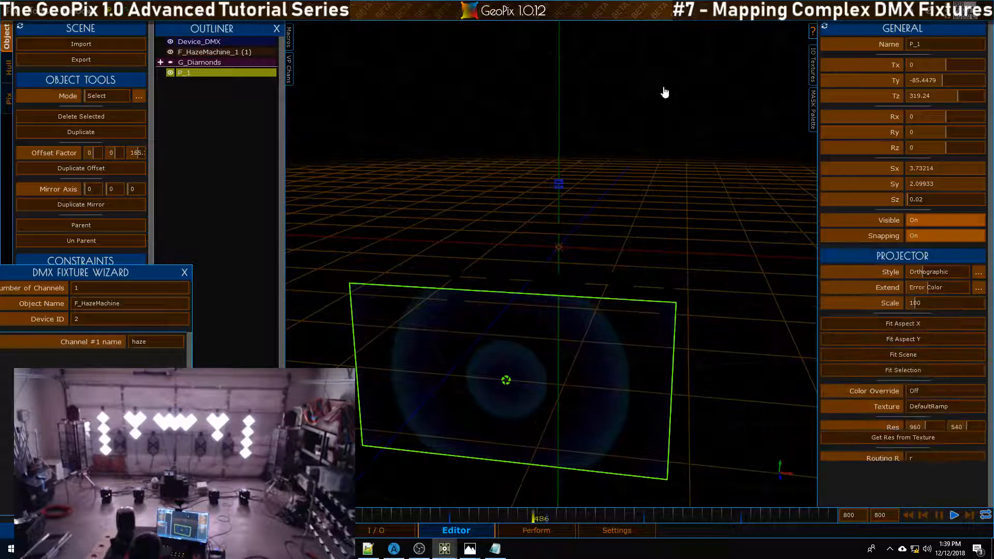
pyautogui.click(937, 42)
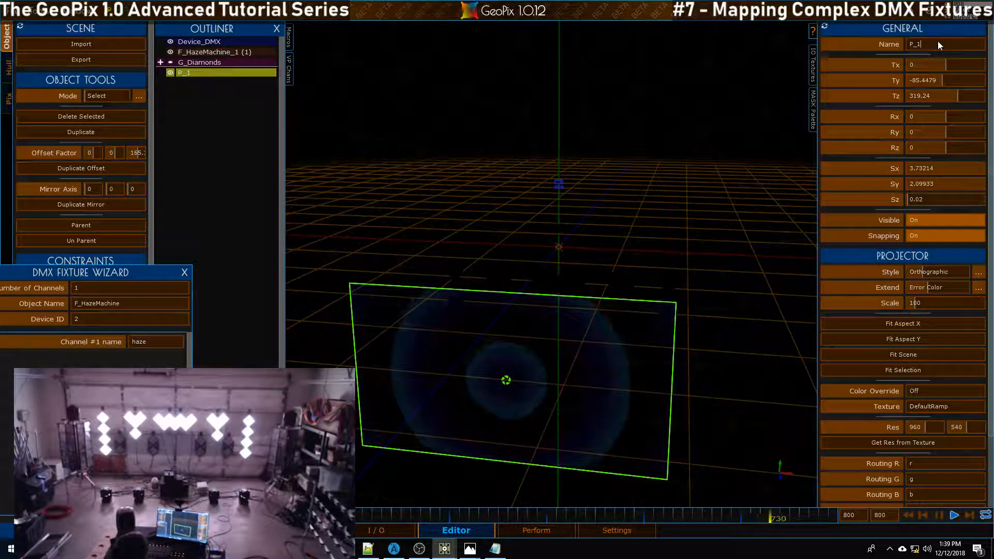
pyautogui.press('BackSpace')
pyautogui.write('RGB')
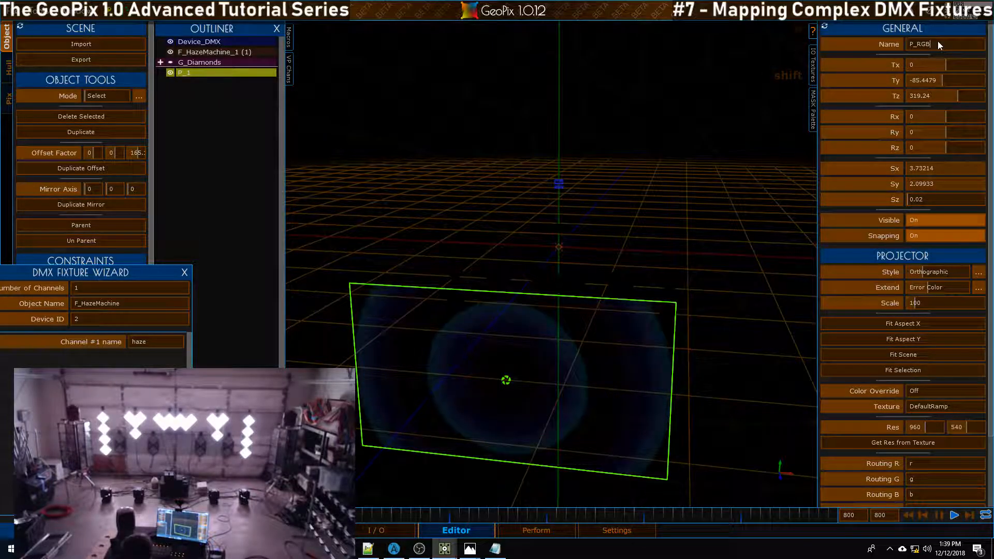
pyautogui.press('Return')
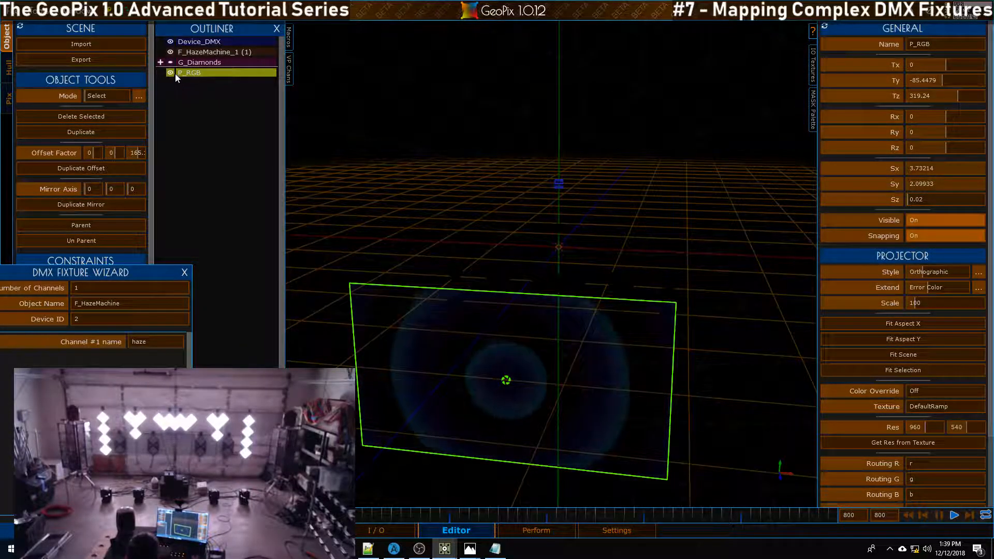
# - Duplicate P_RGB, hide the original projector and rename the copy P_Haze
pyautogui.hotkey('ctrl', 'd')
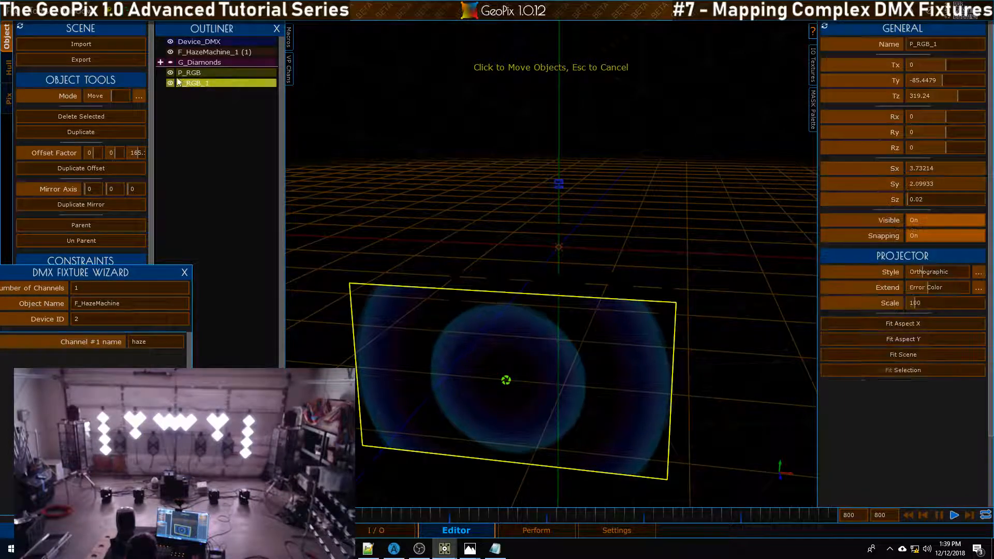
pyautogui.click(170, 72)
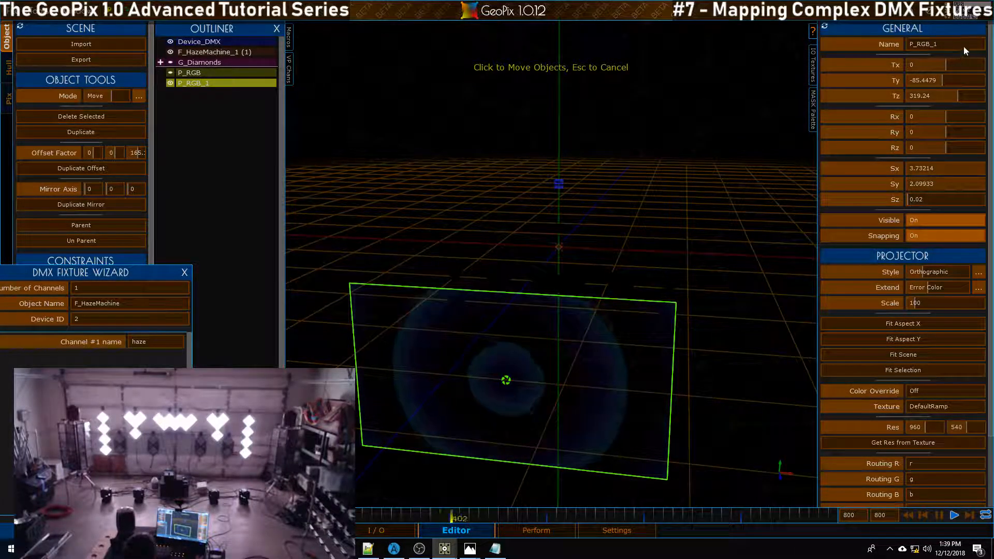
pyautogui.click(946, 45)
pyautogui.moveTo(946, 44); pyautogui.dragTo(917, 45)
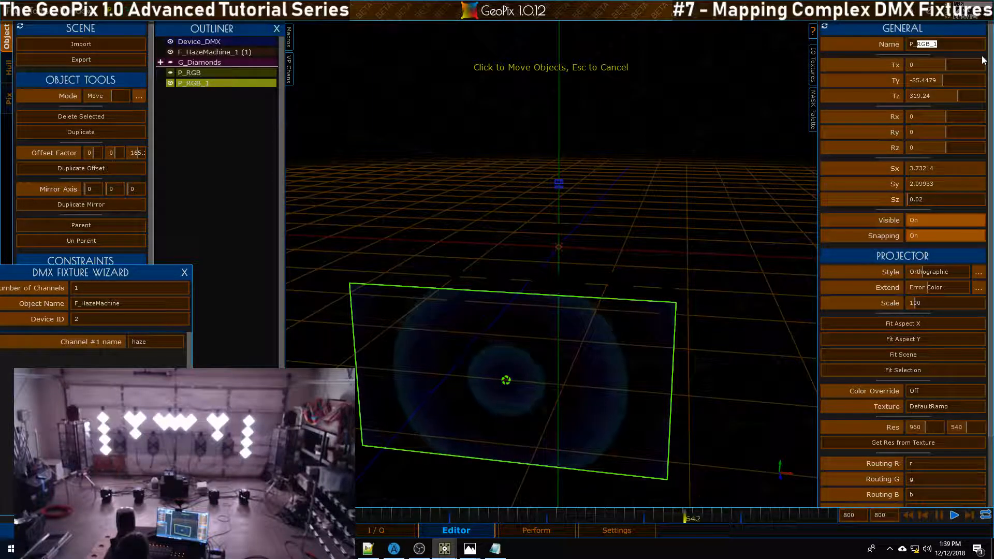
pyautogui.write('Haze')
pyautogui.press('Return')
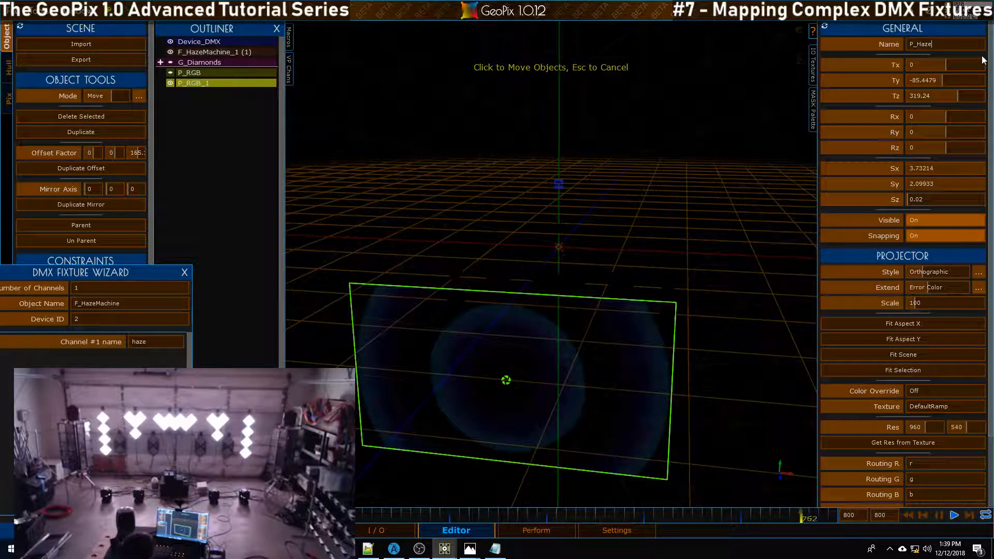
# - Reset the P_Haze projector's Ty and Tz positions to 0 and its Sx, Sy and Sz scales to 1
pyautogui.keyDown('alt'); pyautogui.moveTo(491, 234); pyautogui.dragTo(513, 259); pyautogui.keyUp('alt')
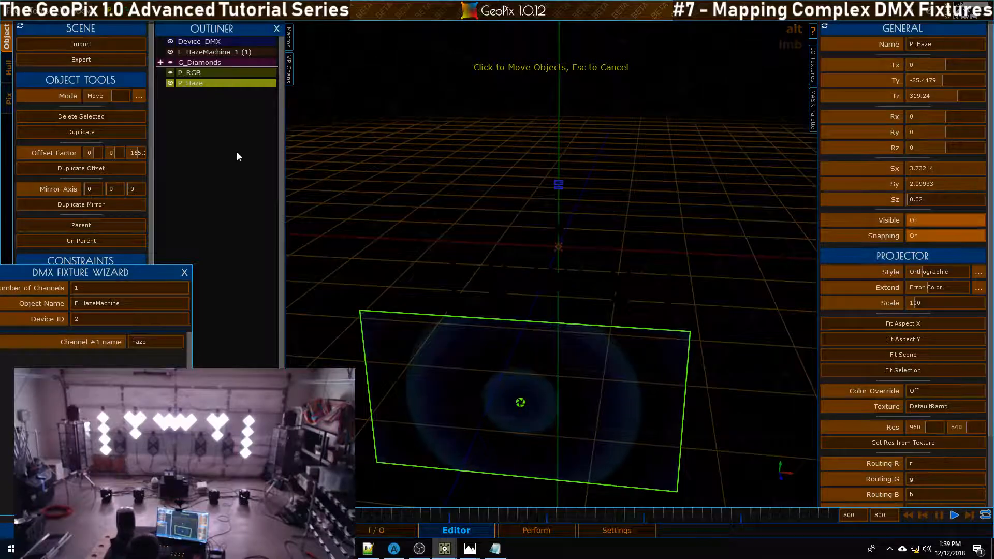
pyautogui.click(888, 80)
pyautogui.click(893, 95)
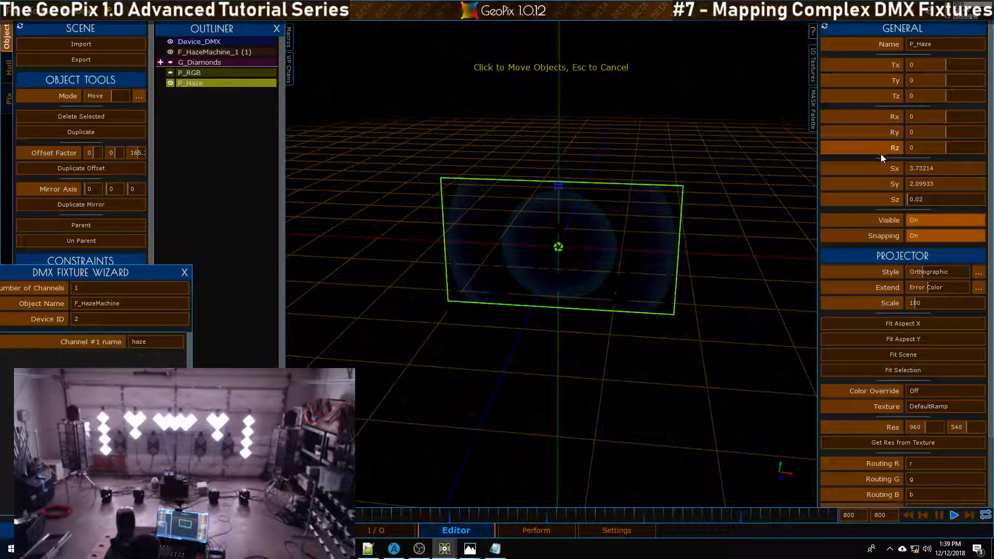
pyautogui.click(884, 168)
pyautogui.click(889, 185)
pyautogui.click(893, 199)
pyautogui.keyDown('alt'); pyautogui.moveTo(626, 242); pyautogui.dragTo(440, 184); pyautogui.keyUp('alt')
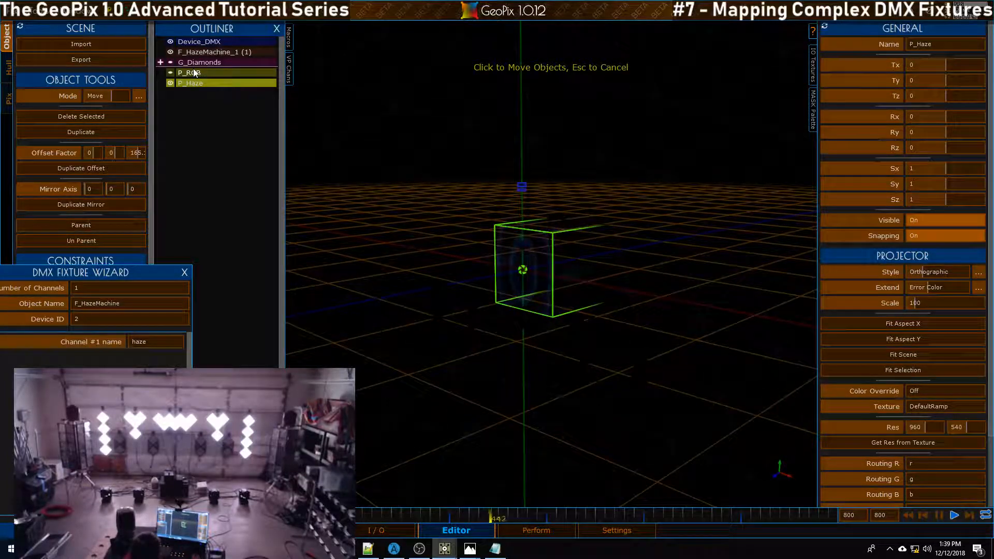
# - Group F_HazeMachine_1 with P_Haze and rename the group G_Haze
pyautogui.keyDown('shift'); pyautogui.click(206, 51); pyautogui.keyUp('shift')
pyautogui.moveTo(555, 195)
pyautogui.keyDown('alt'); pyautogui.mouseDown()
pyautogui.moveTo(599, 262)
pyautogui.moveTo(570, 207)
pyautogui.mouseUp(); pyautogui.keyUp('alt')
pyautogui.click(218, 43)
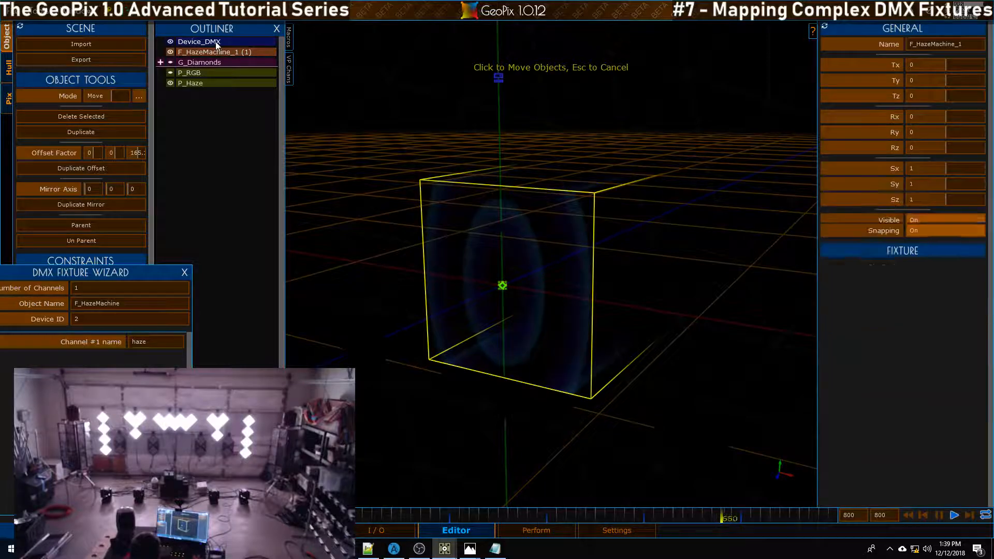
pyautogui.click(205, 84)
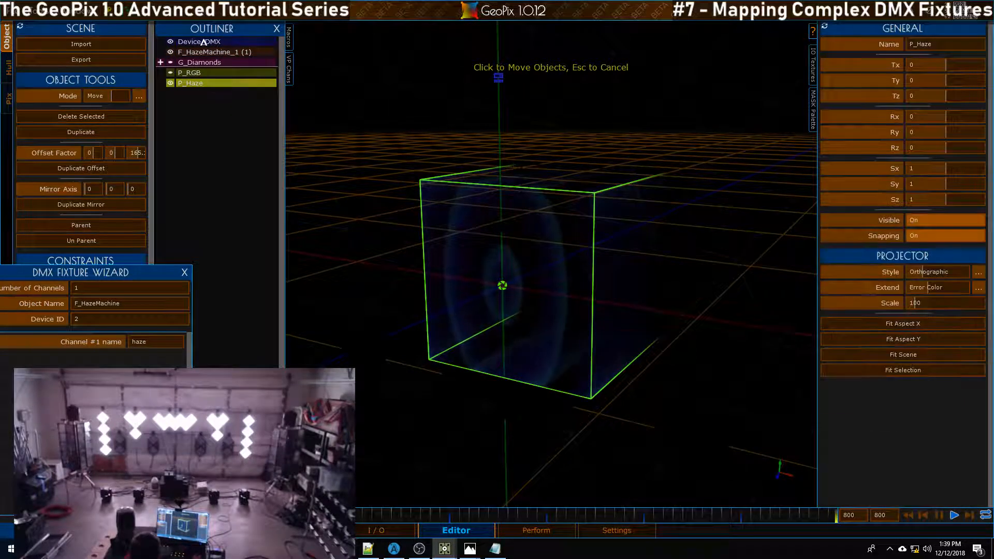
pyautogui.keyDown('shift'); pyautogui.click(228, 53); pyautogui.keyUp('shift')
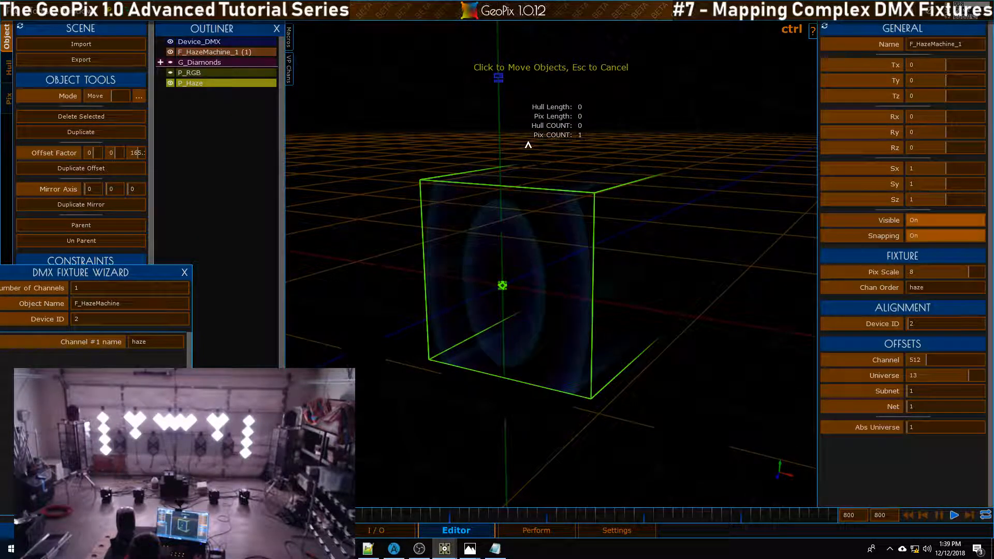
pyautogui.hotkey('ctrl', 'g')
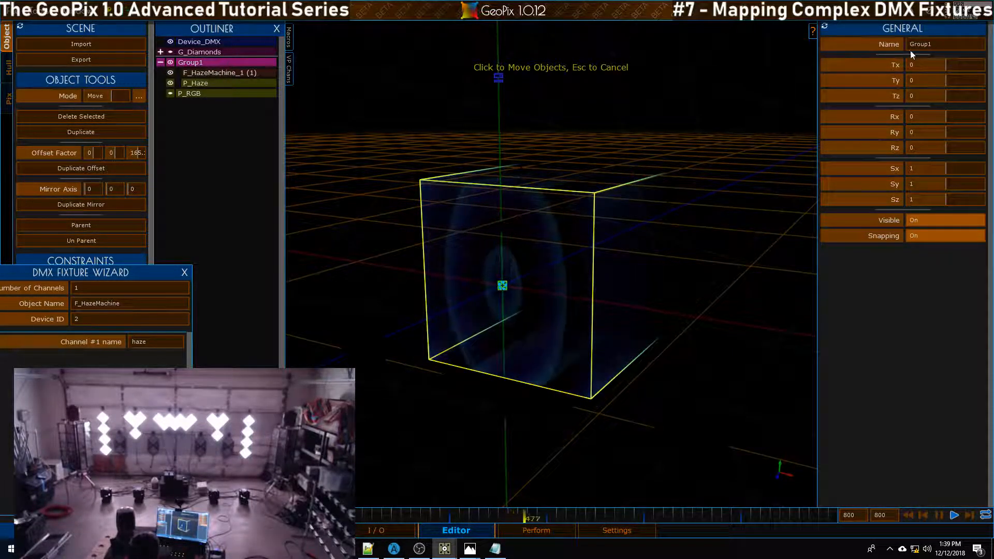
pyautogui.moveTo(958, 44); pyautogui.dragTo(916, 48)
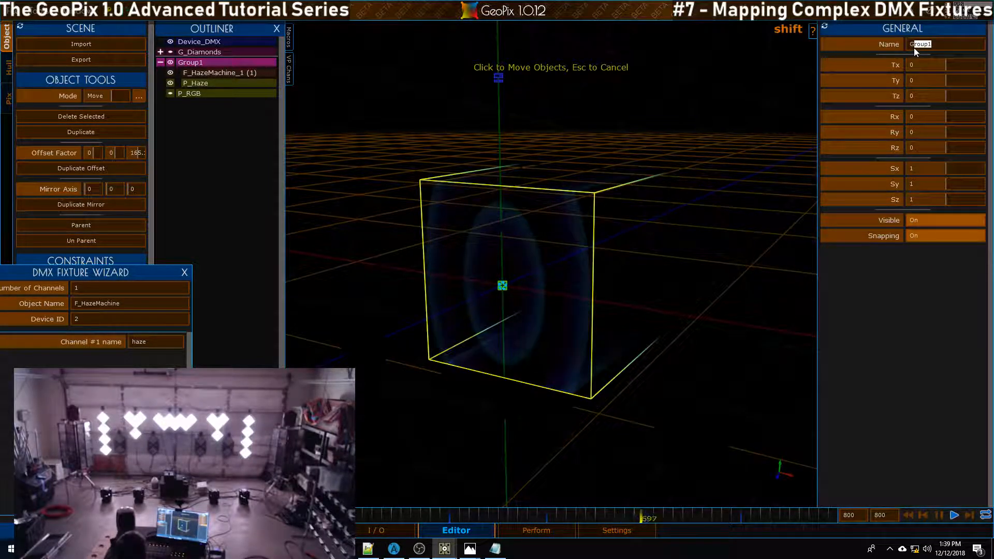
pyautogui.write('_Haze')
pyautogui.press('Return')
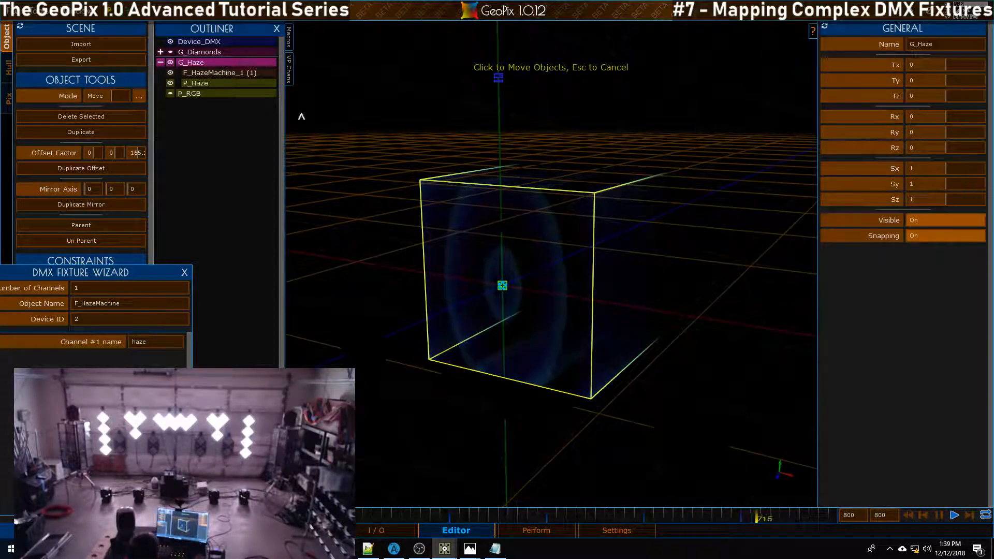
# - Set the Tz position of the P_Haze projector inside G_Haze to 20
pyautogui.click(212, 74)
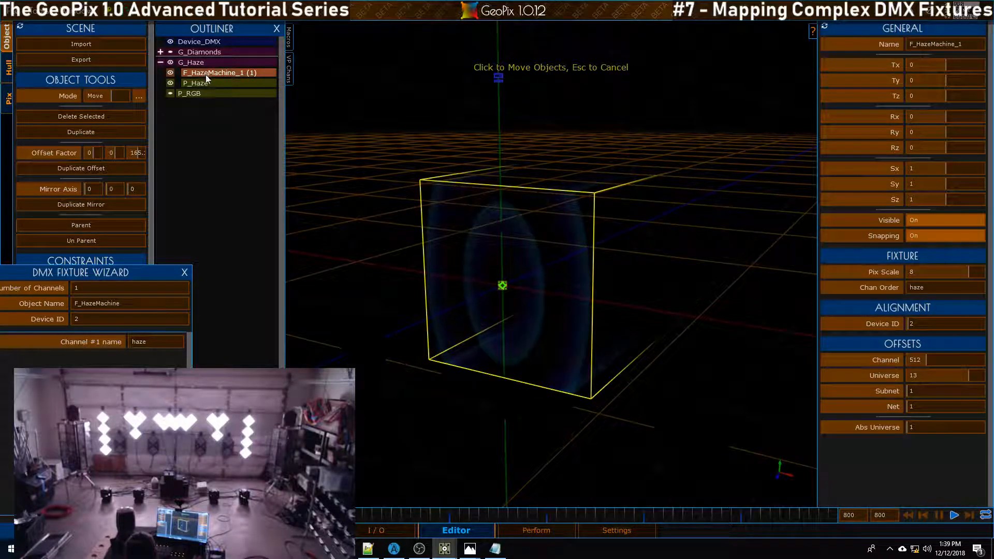
pyautogui.click(207, 81)
pyautogui.keyDown('alt'); pyautogui.moveTo(621, 235); pyautogui.dragTo(624, 275); pyautogui.keyUp('alt')
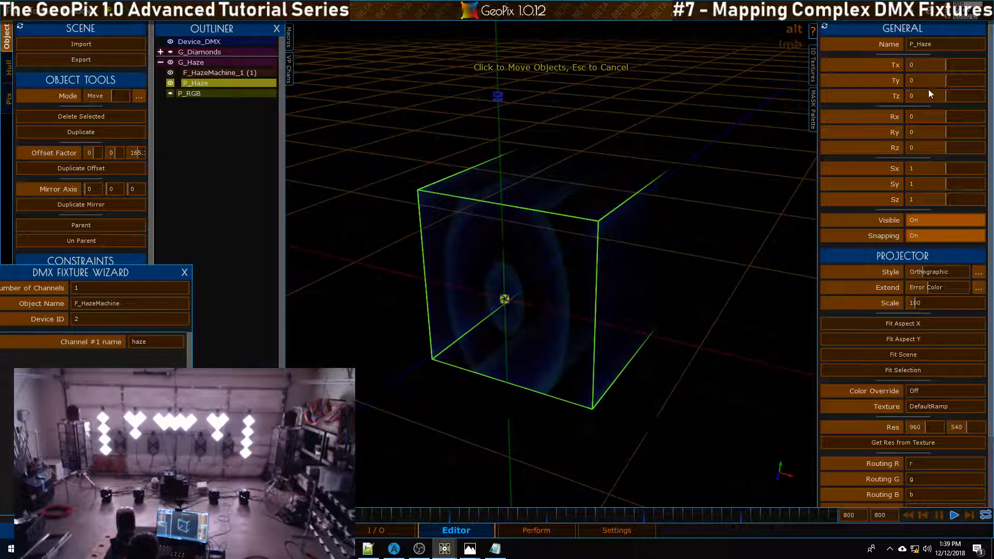
pyautogui.scroll(20, 949, 99)
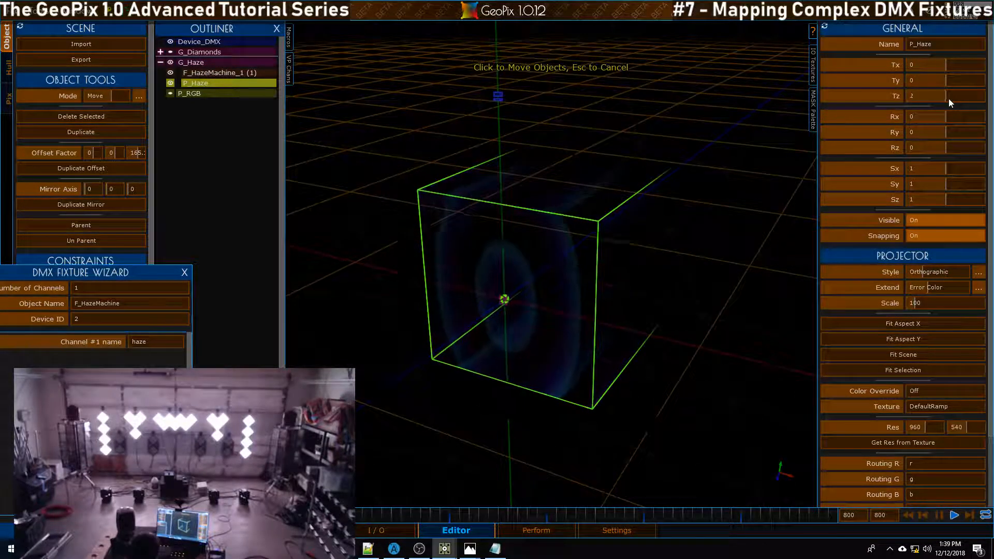
pyautogui.click(892, 95)
pyautogui.write('20')
pyautogui.press('Return')
# - Scale the P_Haze projector down to 0.25 in Sx, Sy and Sz
pyautogui.click(889, 170)
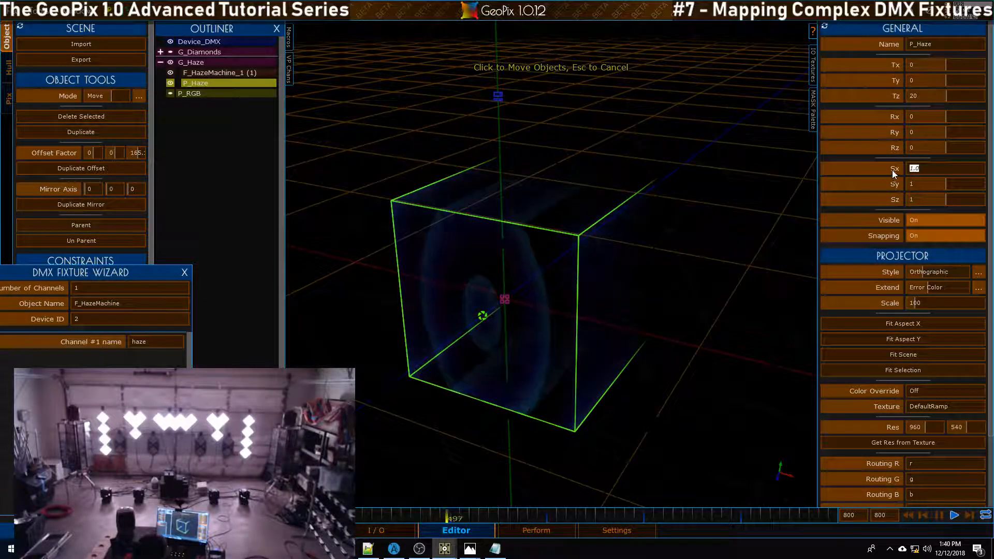
pyautogui.write('.25')
pyautogui.press('Return')
pyautogui.click(896, 184)
pyautogui.write('.25')
pyautogui.press('Return')
pyautogui.click(894, 200)
pyautogui.write('.25')
pyautogui.press('Return')
pyautogui.keyDown('alt'); pyautogui.moveTo(571, 257); pyautogui.dragTo(492, 200); pyautogui.keyUp('alt')
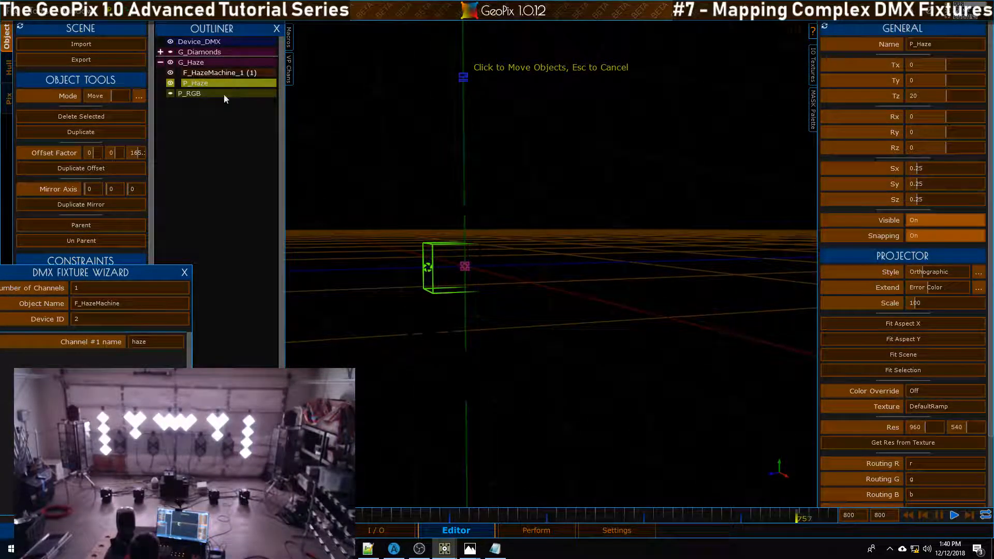
# - Compare the haze fixture's position with its projector, and raise P_Haze to a Ty of 29
pyautogui.click(220, 73)
pyautogui.keyDown('alt'); pyautogui.moveTo(538, 254); pyautogui.dragTo(592, 277); pyautogui.keyUp('alt')
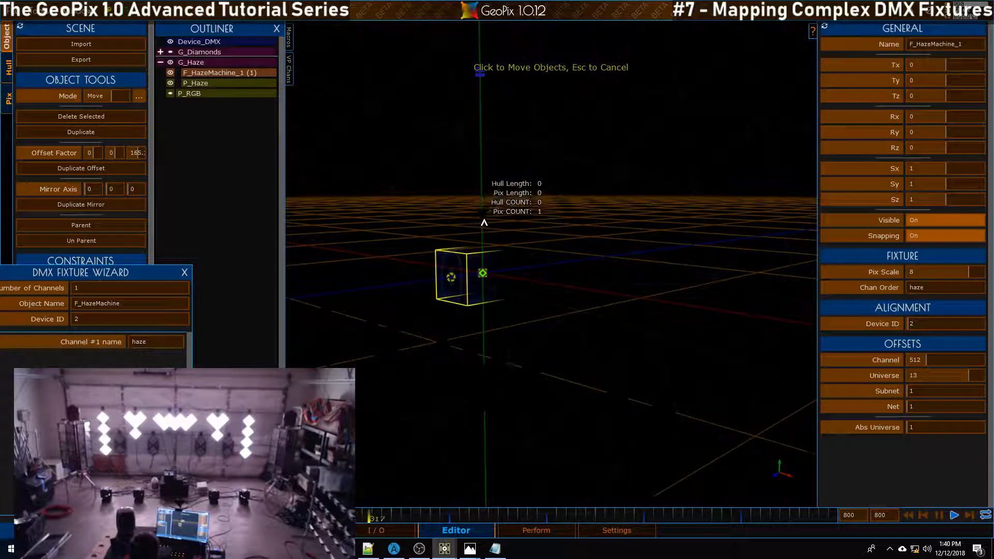
pyautogui.keyDown('alt'); pyautogui.moveTo(548, 262); pyautogui.dragTo(527, 268); pyautogui.keyUp('alt')
pyautogui.moveTo(497, 236)
pyautogui.keyDown('alt'); pyautogui.mouseDown()
pyautogui.moveTo(537, 220)
pyautogui.moveTo(494, 253)
pyautogui.mouseUp(); pyautogui.keyUp('alt')
pyautogui.click(210, 84)
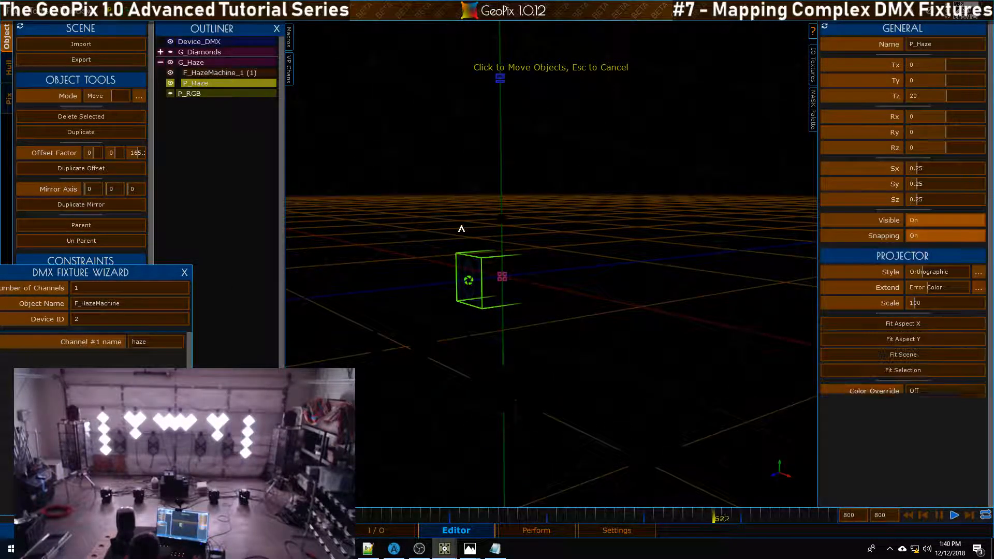
pyautogui.scroll(14, 922, 80)
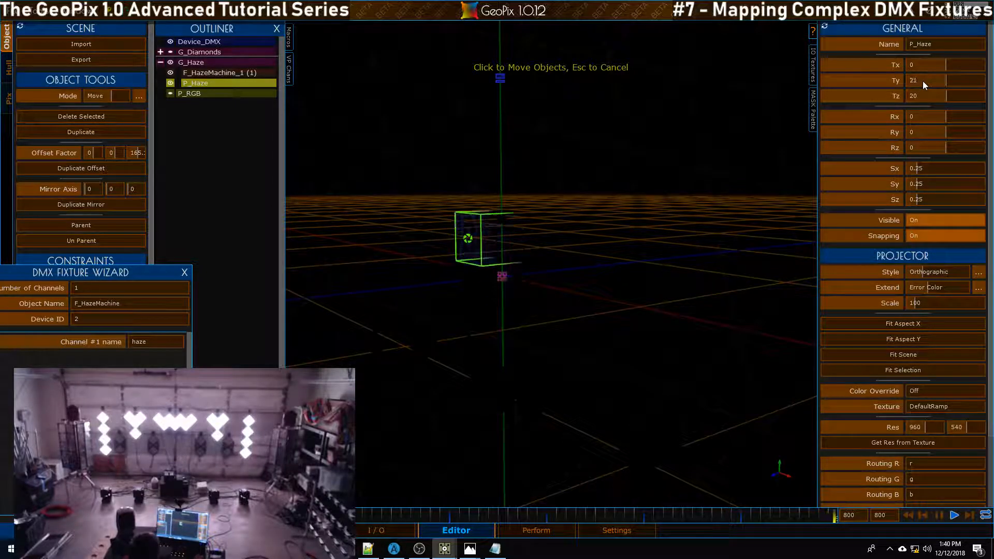
pyautogui.scroll(1, 923, 81)
pyautogui.keyDown('alt'); pyautogui.moveTo(569, 142); pyautogui.dragTo(658, 211); pyautogui.keyUp('alt')
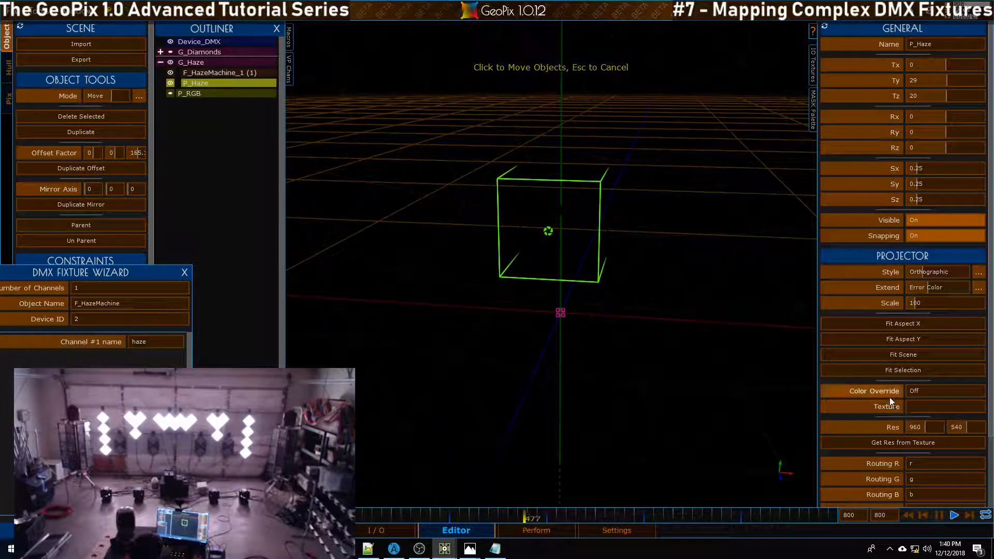
# - Turn on Color Override for the P_Haze projector and leave move mode
pyautogui.click(930, 390)
pyautogui.scroll(-5, 568, 184)
pyautogui.keyDown('alt'); pyautogui.moveTo(568, 185); pyautogui.dragTo(602, 160); pyautogui.keyUp('alt')
pyautogui.keyDown('alt'); pyautogui.moveTo(639, 183); pyautogui.dragTo(633, 187); pyautogui.keyUp('alt')
pyautogui.press('Escape')
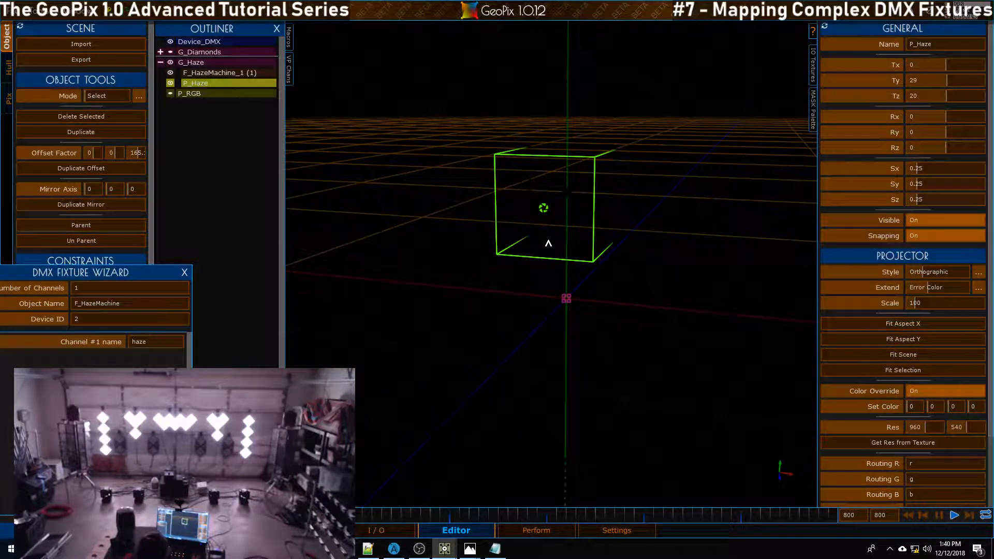
# - Clear the Routing B, Routing G and Routing R channels of the P_Haze projector
pyautogui.scroll(-4, 992, 258)
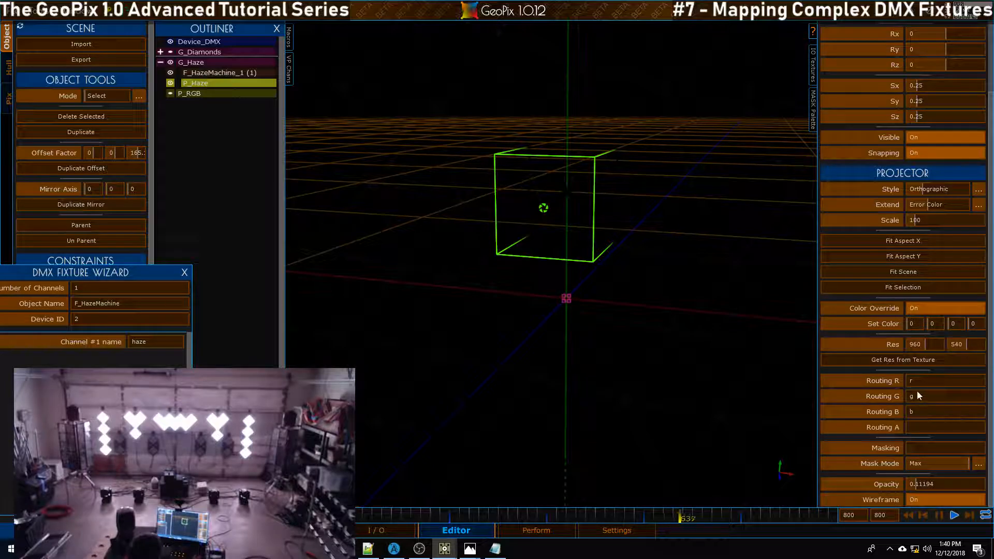
pyautogui.click(887, 411)
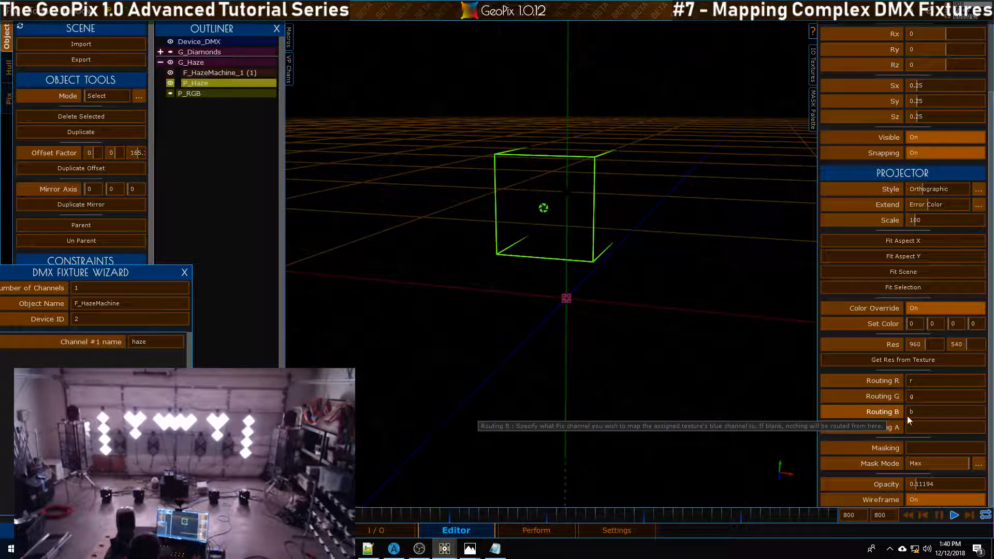
pyautogui.click(892, 397)
pyautogui.click(890, 383)
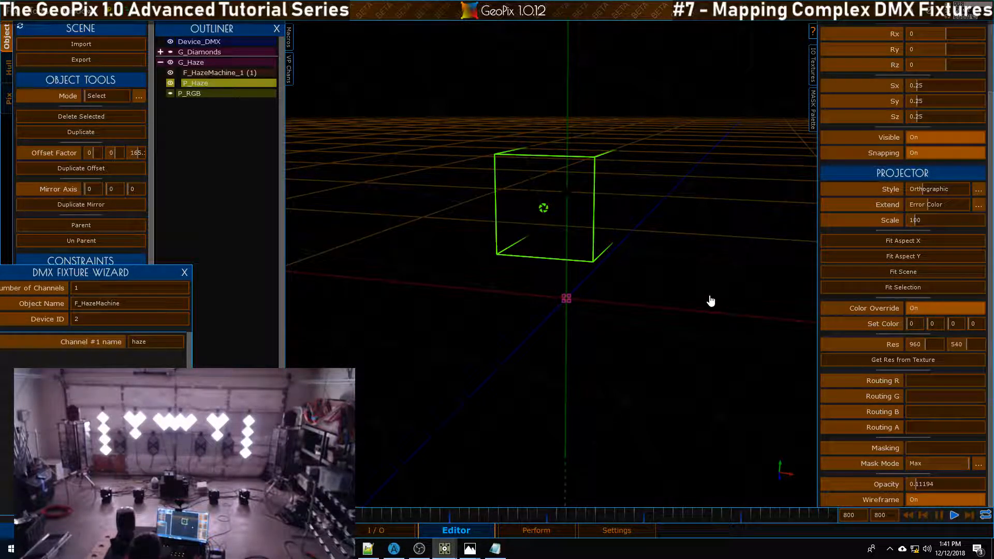
# - Route the red channel of the P_Haze projector to the haze channel
pyautogui.keyDown('alt'); pyautogui.moveTo(711, 301); pyautogui.dragTo(567, 237); pyautogui.keyUp('alt')
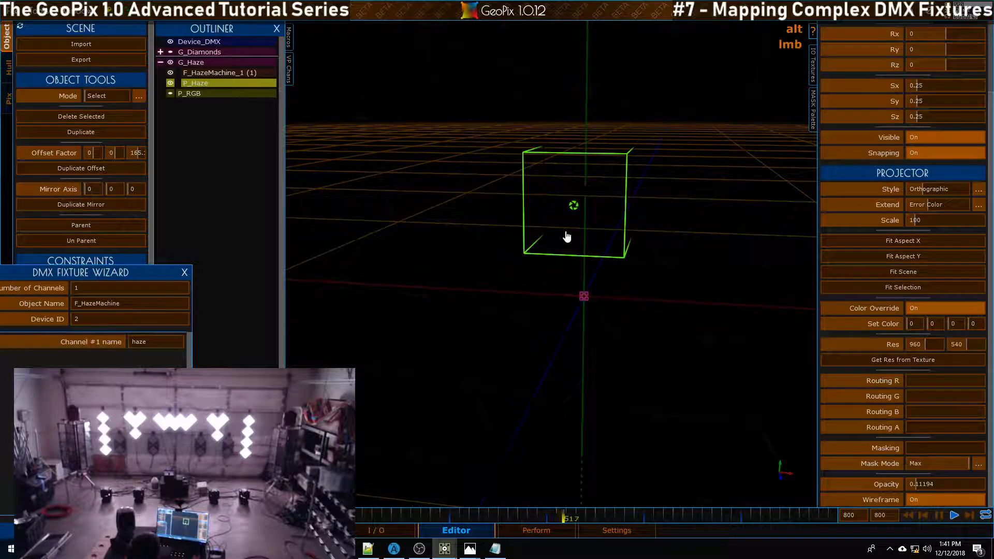
pyautogui.keyDown('alt'); pyautogui.moveTo(567, 237); pyautogui.dragTo(580, 231); pyautogui.keyUp('alt')
pyautogui.keyDown('alt'); pyautogui.moveTo(594, 224); pyautogui.dragTo(577, 251, button='right'); pyautogui.keyUp('alt')
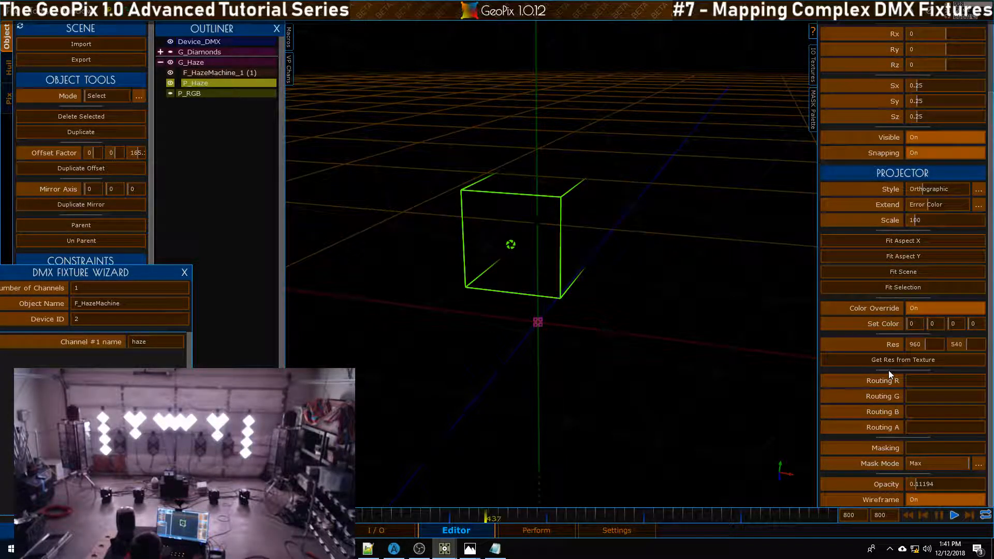
pyautogui.click(918, 381)
pyautogui.write('haze')
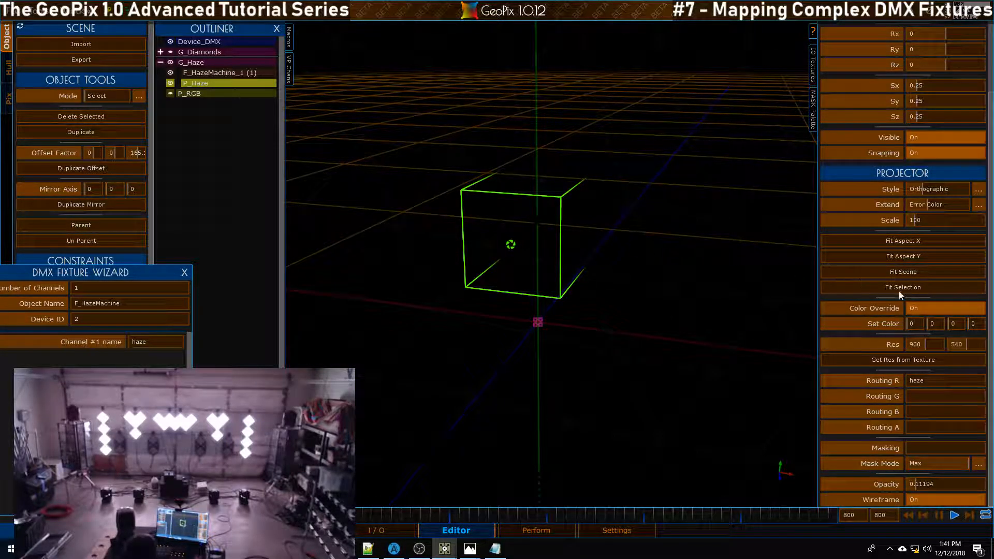
# - Raise the red value of P_Haze's override color to 255
pyautogui.doubleClick(915, 326)
pyautogui.write('5')
pyautogui.scroll(8, 916, 328)
pyautogui.scroll(10, 916, 325)
pyautogui.scroll(15, 916, 322)
pyautogui.scroll(20, 915, 322)
pyautogui.scroll(10, 923, 322)
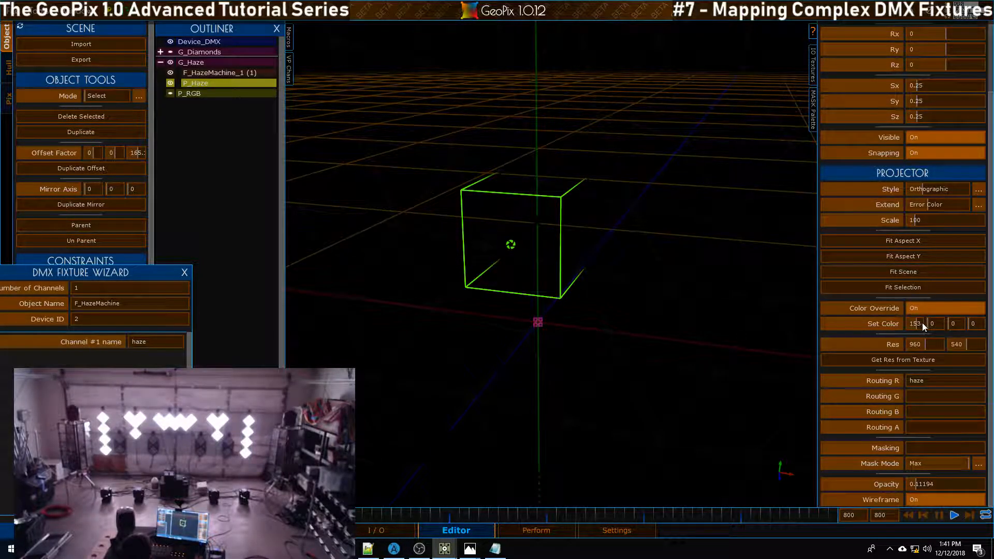
pyautogui.moveTo(605, 216)
pyautogui.keyDown('alt'); pyautogui.mouseDown()
pyautogui.moveTo(591, 282)
pyautogui.moveTo(606, 255)
pyautogui.moveTo(589, 220)
pyautogui.mouseUp(); pyautogui.keyUp('alt')
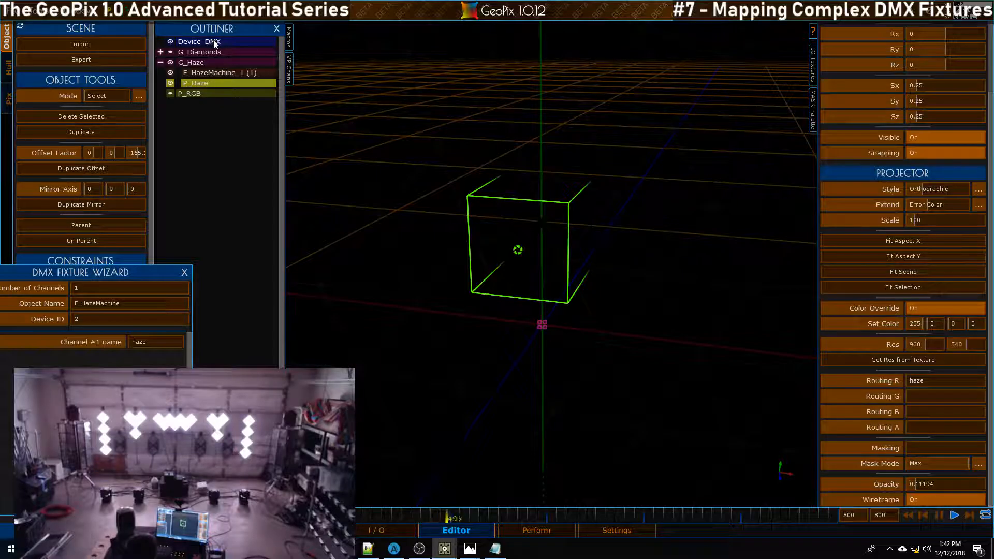
# - Set the channel offset of F_HazeMachine_1 to 510 and activate the output of Device_DMX
pyautogui.click(222, 72)
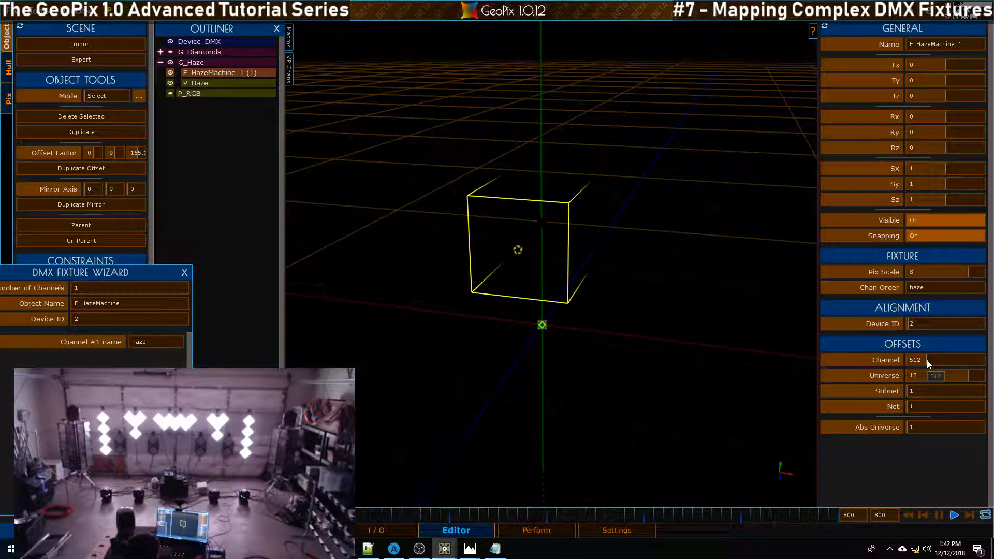
pyautogui.scroll(-2, 927, 360)
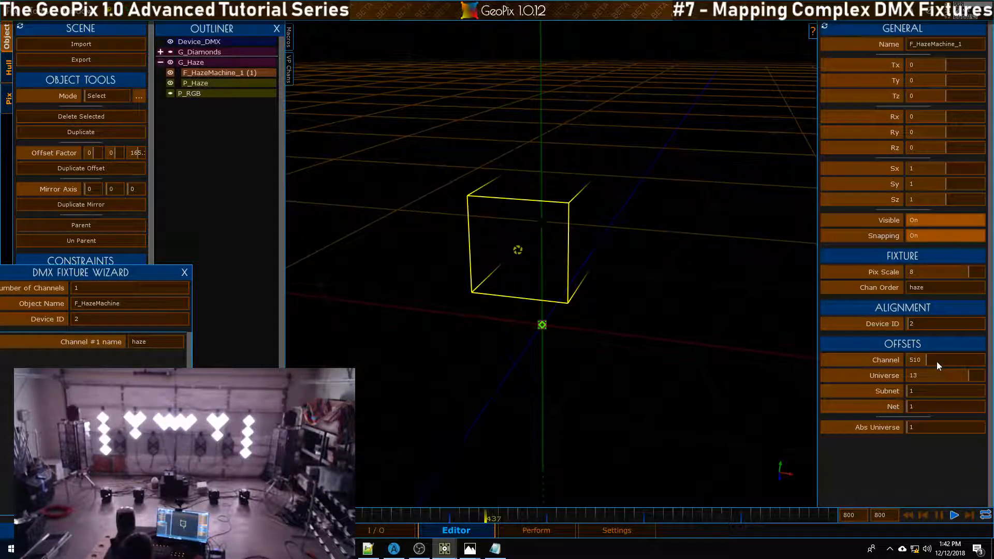
pyautogui.click(207, 41)
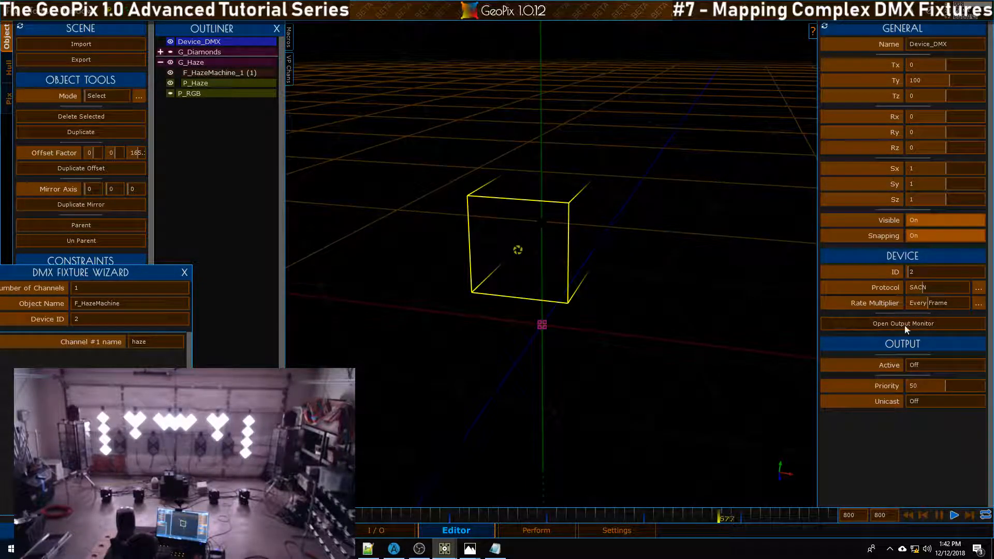
pyautogui.click(940, 366)
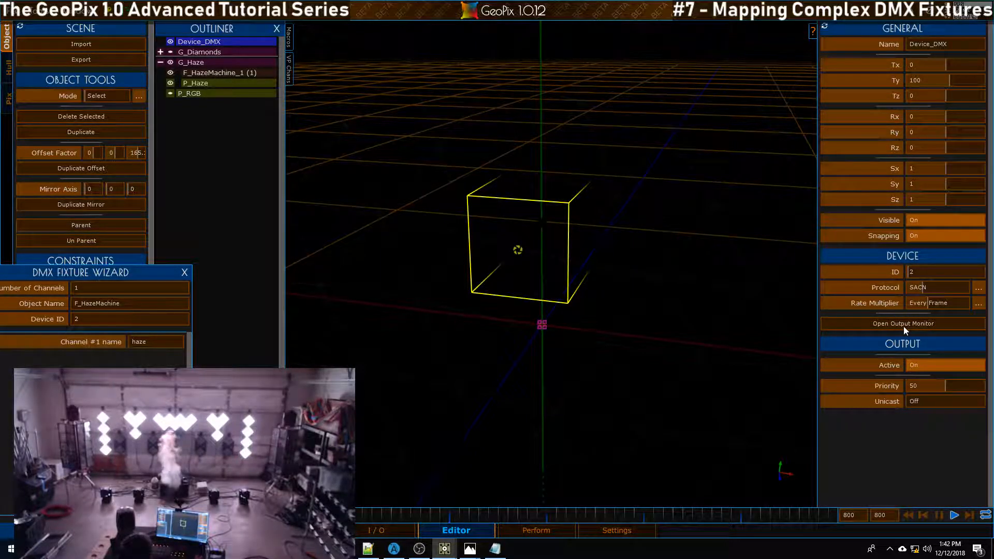
# - Switch to OBS to check the camera preview of the haze machine, and return to GeoPix
pyautogui.hotkey('alt', 'Tab')
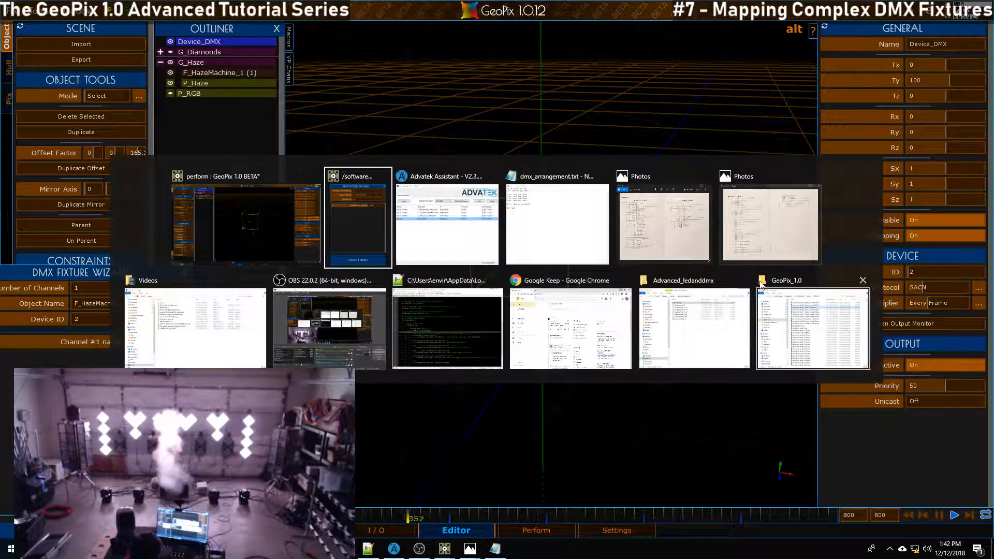
pyautogui.click(311, 334)
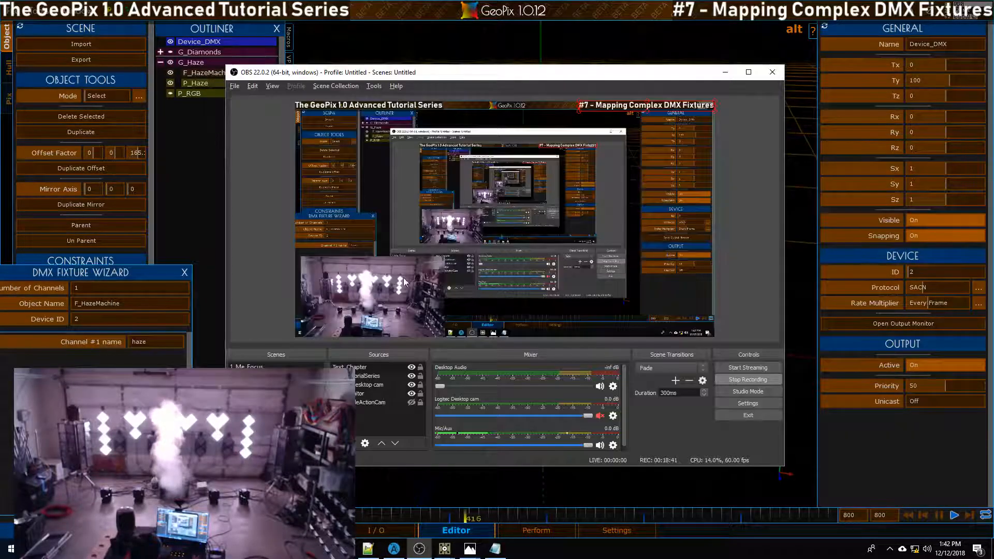
pyautogui.click(726, 72)
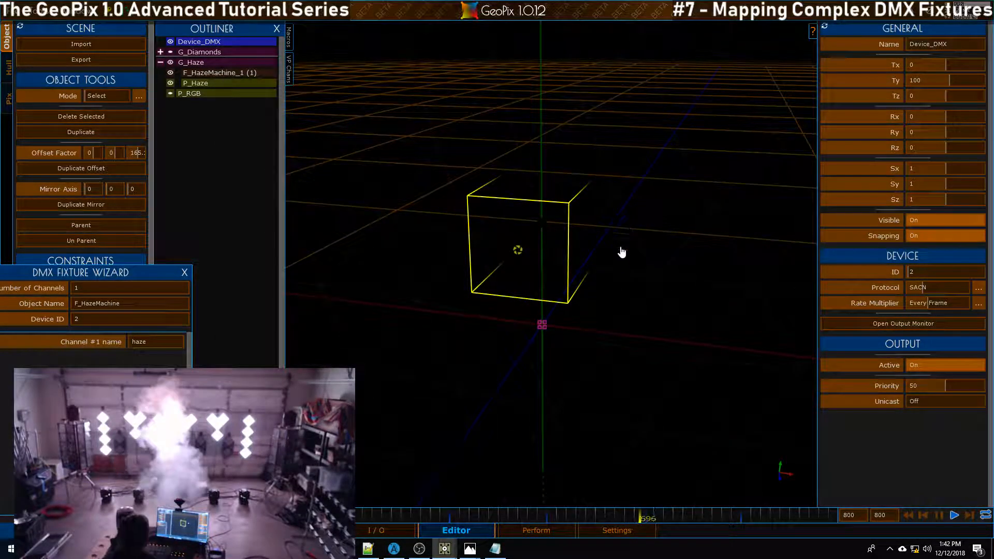
# - Lower the red value of P_Haze's override color to 0
pyautogui.keyDown('alt'); pyautogui.moveTo(548, 264); pyautogui.dragTo(782, 236); pyautogui.keyUp('alt')
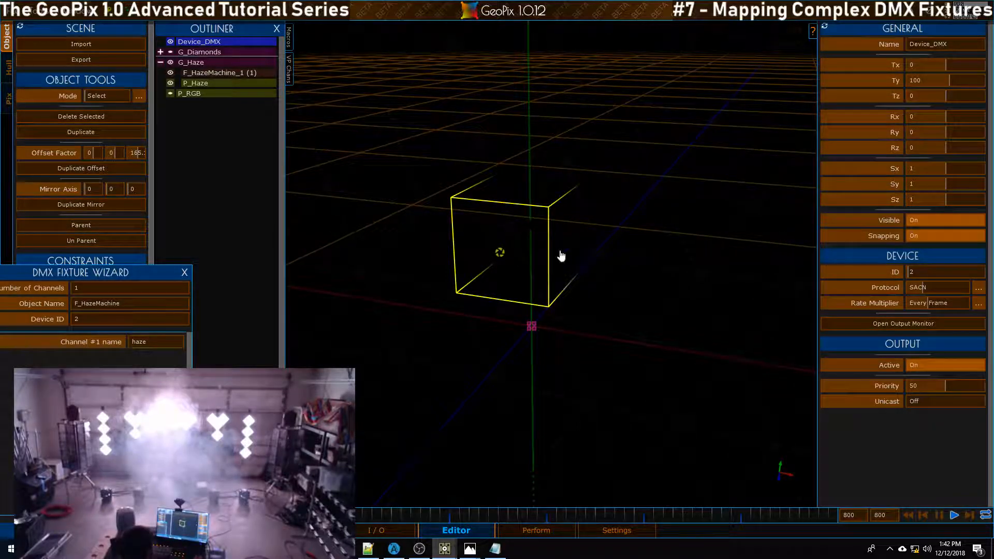
pyautogui.keyDown('alt'); pyautogui.moveTo(451, 204); pyautogui.dragTo(570, 271); pyautogui.keyUp('alt')
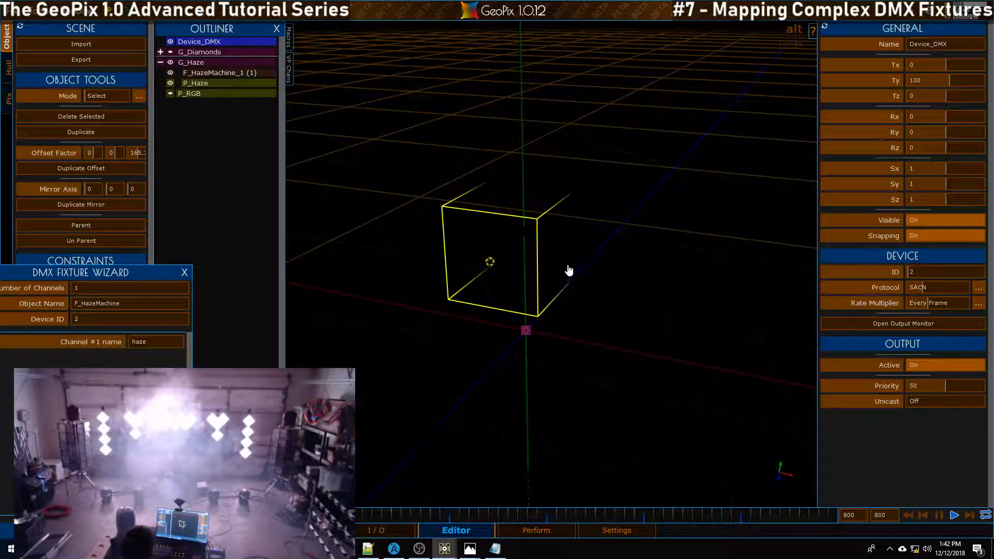
pyautogui.click(209, 83)
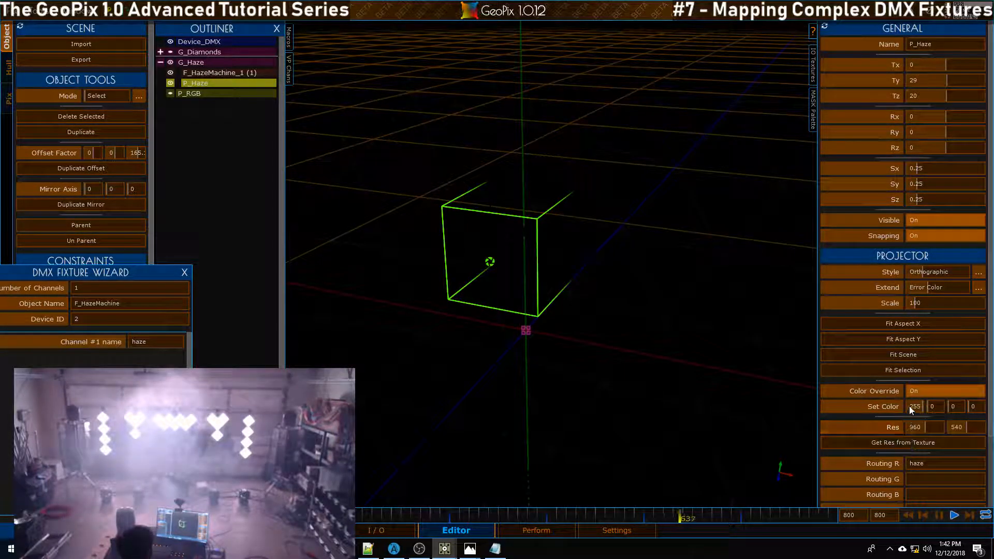
pyautogui.moveTo(919, 407); pyautogui.dragTo(887, 403)
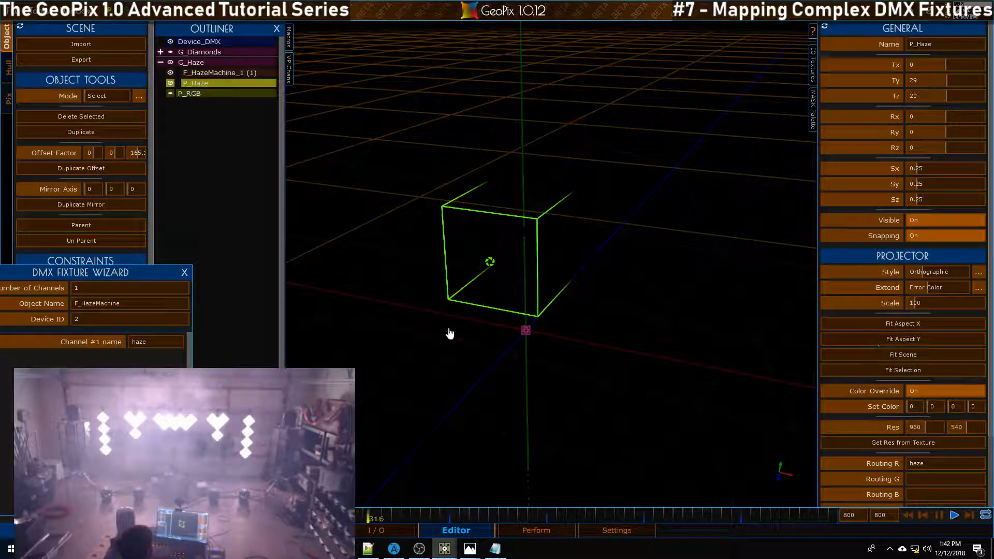
# - Try raising the G_Haze group to a Ty of about 792, and reset its Ty to 0
pyautogui.click(192, 63)
pyautogui.keyDown('alt'); pyautogui.moveTo(444, 195); pyautogui.dragTo(590, 290); pyautogui.keyUp('alt')
pyautogui.keyDown('alt'); pyautogui.scroll(-5, 537, 176); pyautogui.keyUp('alt')
pyautogui.keyDown('alt'); pyautogui.moveTo(589, 288); pyautogui.dragTo(657, 262, button='right'); pyautogui.keyUp('alt')
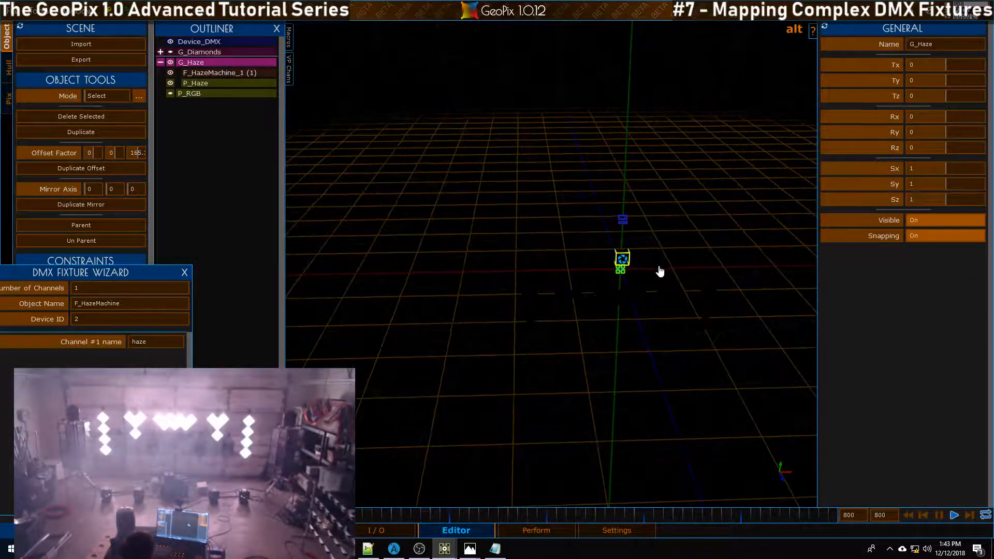
pyautogui.keyDown('alt'); pyautogui.moveTo(661, 300); pyautogui.dragTo(799, 125); pyautogui.keyUp('alt')
pyautogui.moveTo(927, 81); pyautogui.dragTo(965, 77)
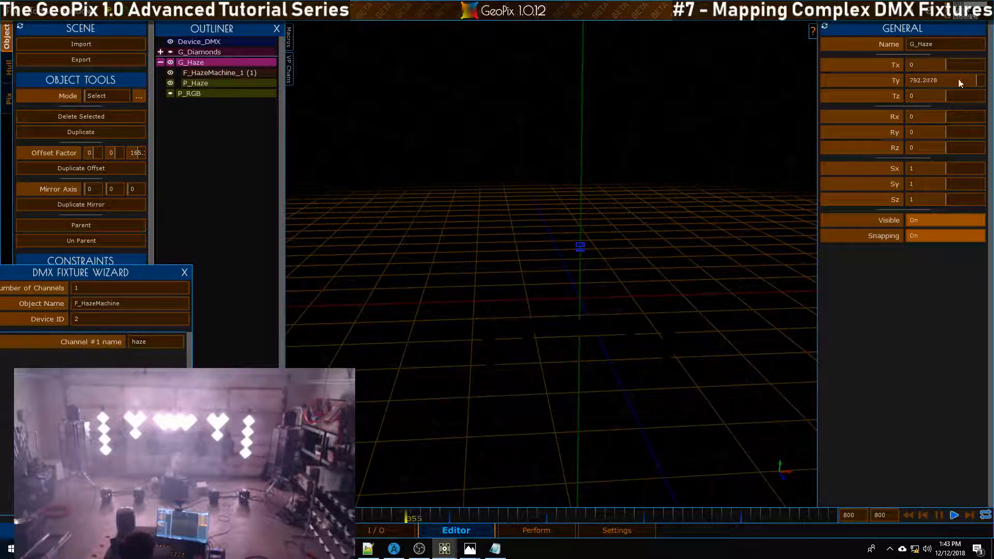
pyautogui.keyDown('alt'); pyautogui.moveTo(785, 104); pyautogui.dragTo(670, 162, button='right'); pyautogui.keyUp('alt')
pyautogui.keyDown('alt'); pyautogui.scroll(-2, 670, 160); pyautogui.keyUp('alt')
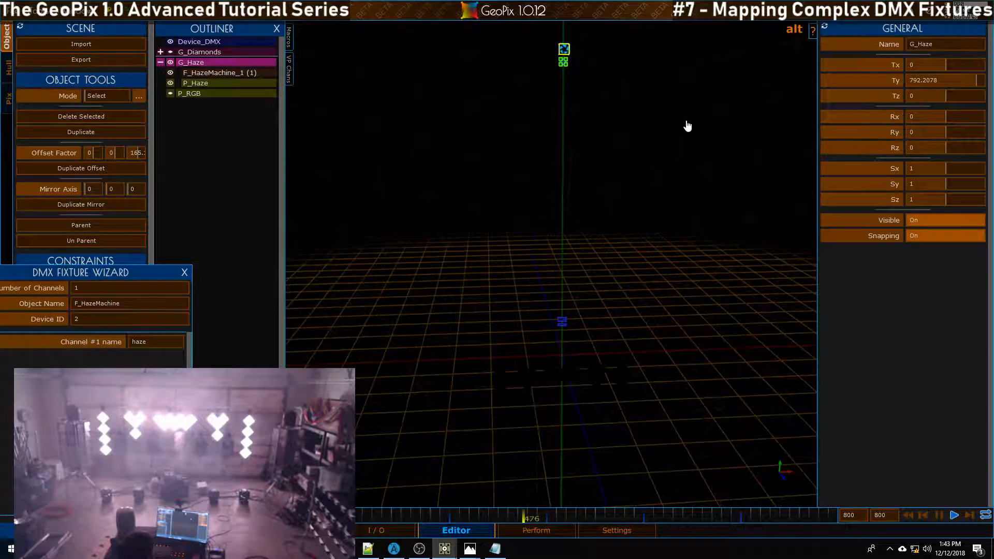
pyautogui.click(894, 79)
# - Move the G_Haze group along the X axis by setting its Tx to -750
pyautogui.moveTo(949, 68); pyautogui.dragTo(903, 70)
pyautogui.keyDown('alt'); pyautogui.moveTo(628, 215); pyautogui.dragTo(669, 204, button='right'); pyautogui.keyUp('alt')
pyautogui.write('-750')
pyautogui.press('Return')
pyautogui.keyDown('alt'); pyautogui.moveTo(637, 164); pyautogui.dragTo(645, 210, button='right'); pyautogui.keyUp('alt')
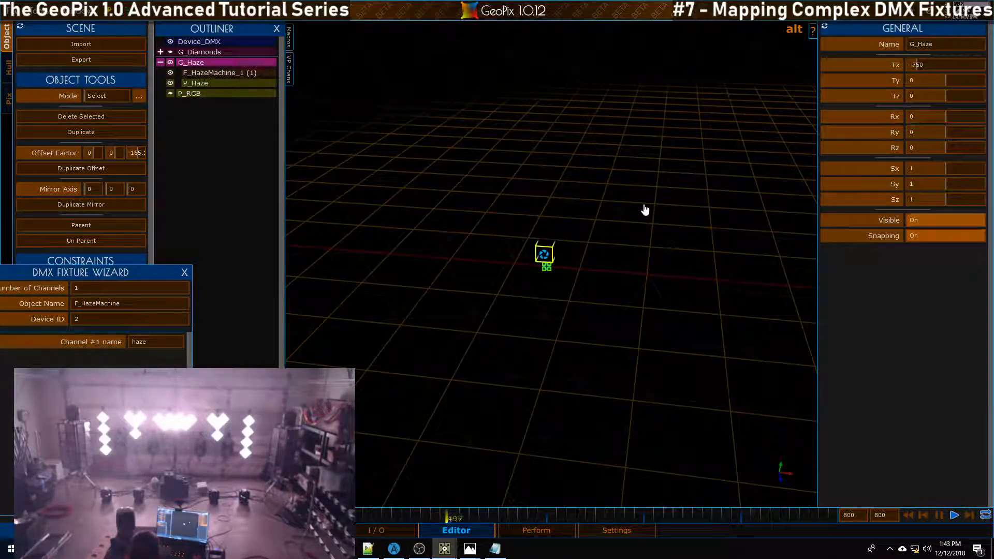
pyautogui.keyDown('alt'); pyautogui.scroll(5, 545, 239); pyautogui.keyUp('alt')
pyautogui.keyDown('alt'); pyautogui.moveTo(650, 163); pyautogui.dragTo(713, 207, button='right'); pyautogui.keyUp('alt')
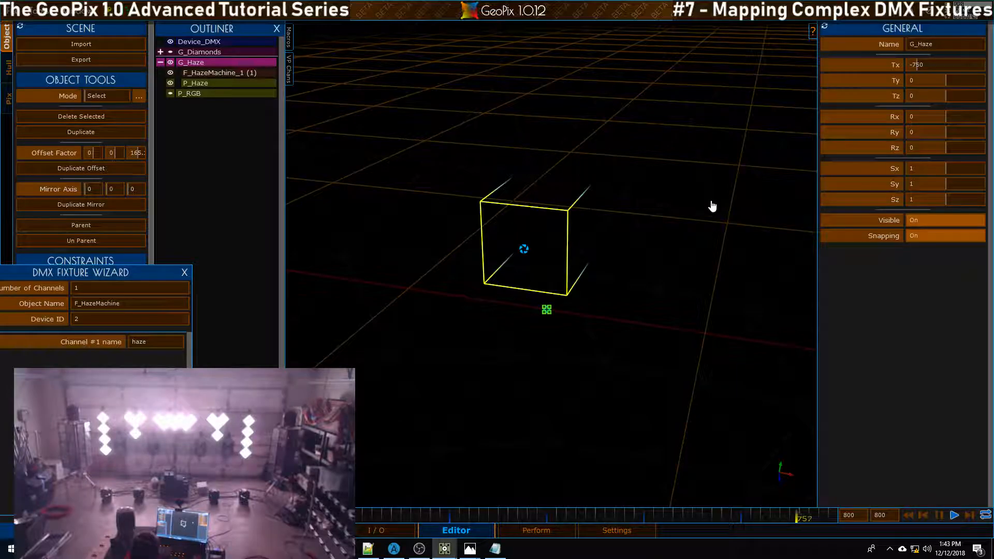
pyautogui.keyDown('alt'); pyautogui.moveTo(654, 101); pyautogui.dragTo(672, 153, button='right'); pyautogui.keyUp('alt')
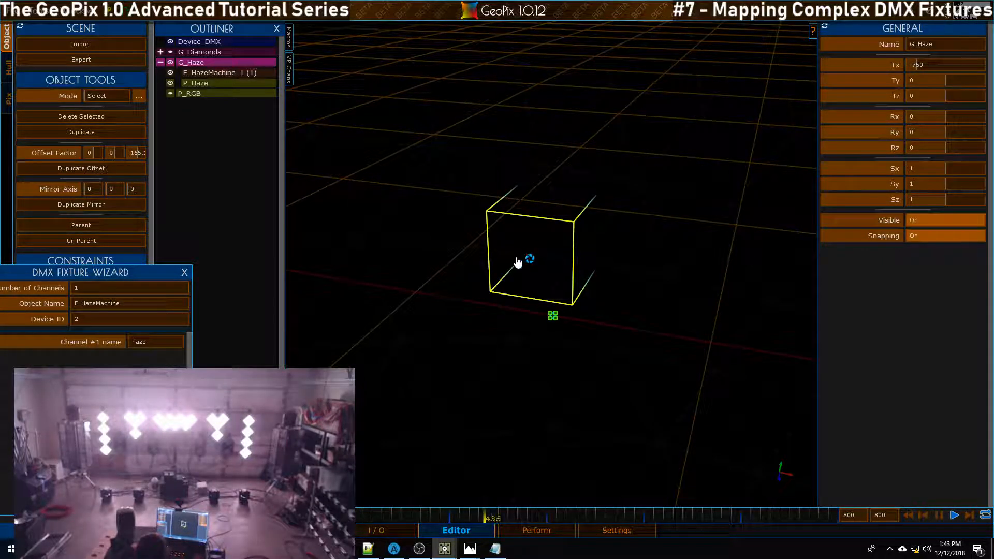
# - Go to the I/O graph and close the DMX Fixture Wizard
pyautogui.click(386, 529)
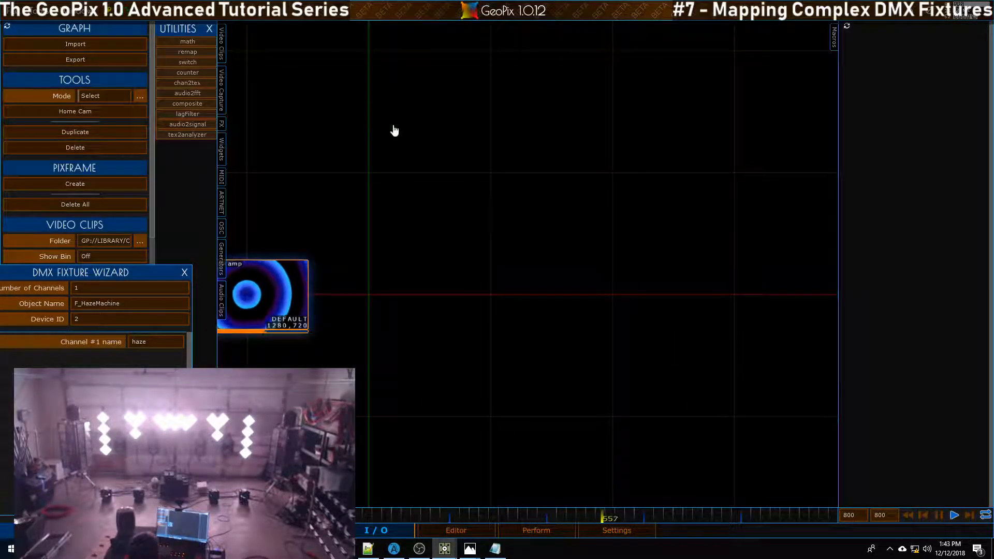
pyautogui.scroll(3, 523, 308)
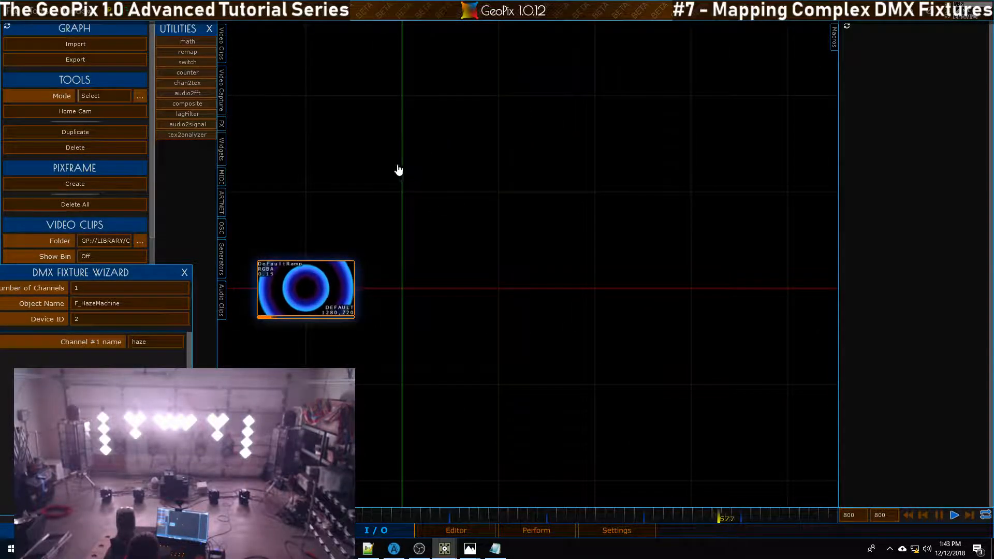
pyautogui.moveTo(399, 168); pyautogui.dragTo(504, 193)
pyautogui.click(184, 272)
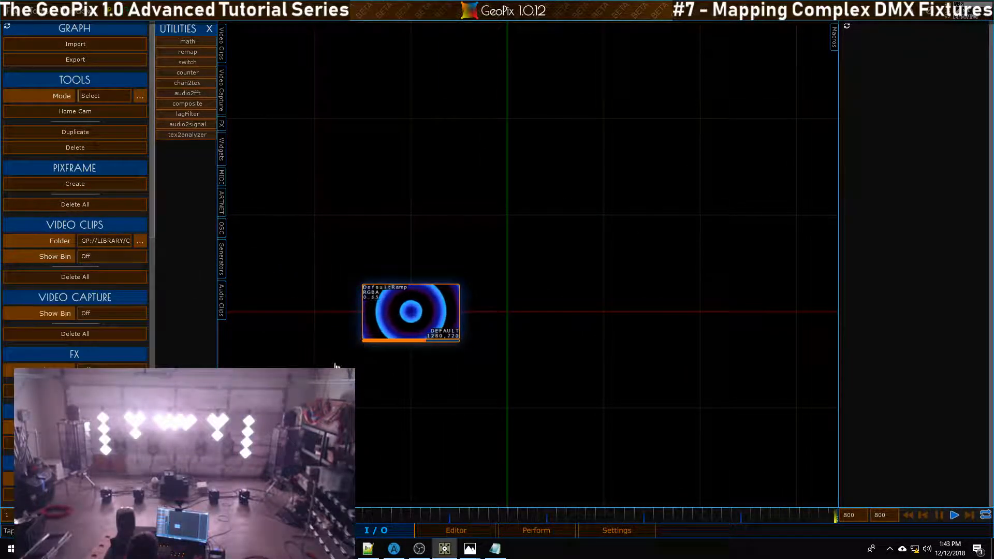
# - Turn off Color Override for the P_Haze projector in the Editor
pyautogui.click(456, 530)
pyautogui.keyDown('alt'); pyautogui.moveTo(480, 364); pyautogui.dragTo(463, 279); pyautogui.keyUp('alt')
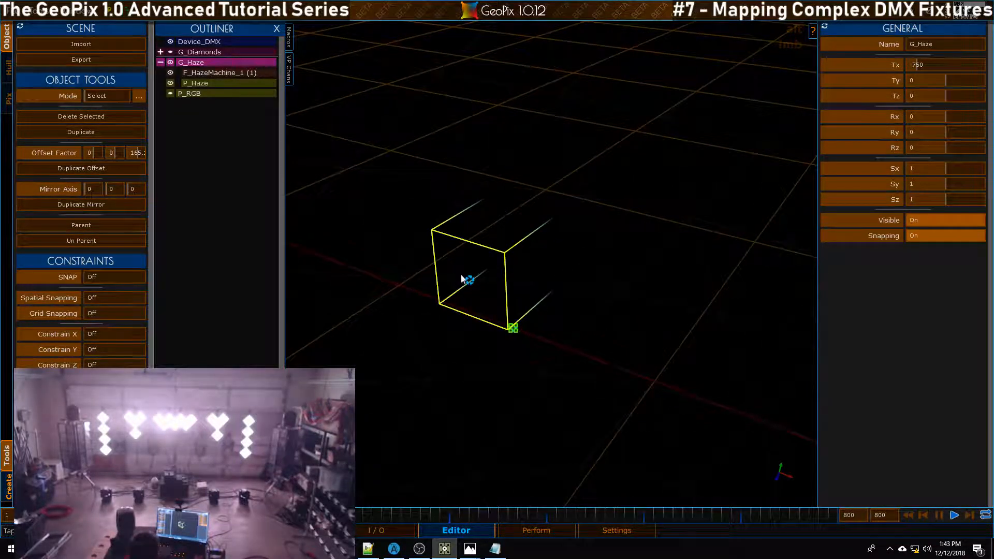
pyautogui.click(203, 83)
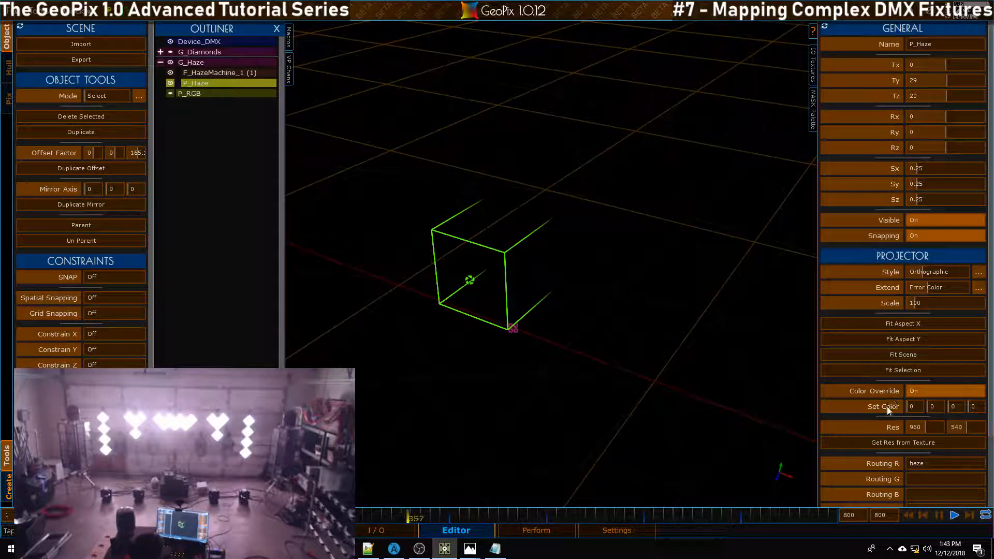
pyautogui.click(924, 392)
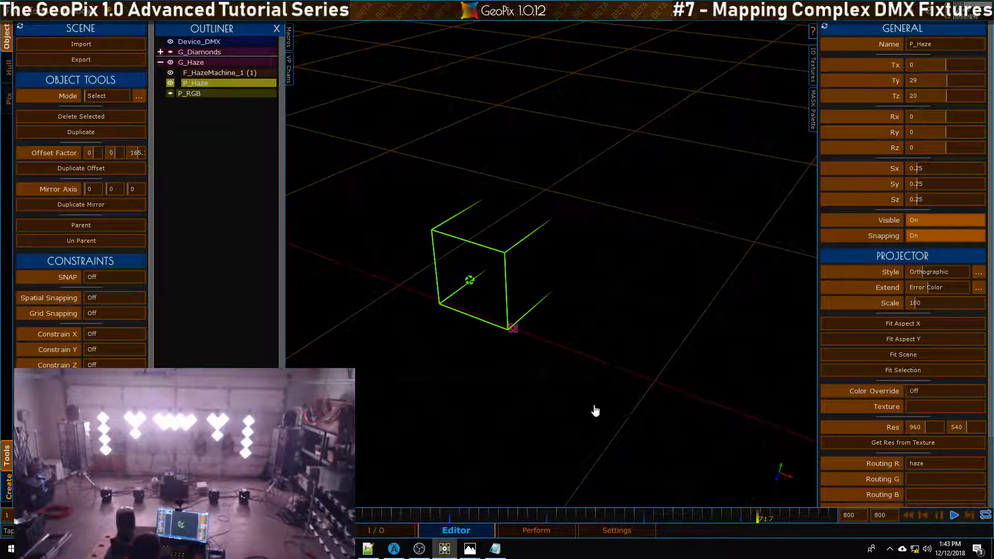
# - Show the MIDI bin in the I/O graph and bring the MIDI input and output settings into view
pyautogui.click(403, 528)
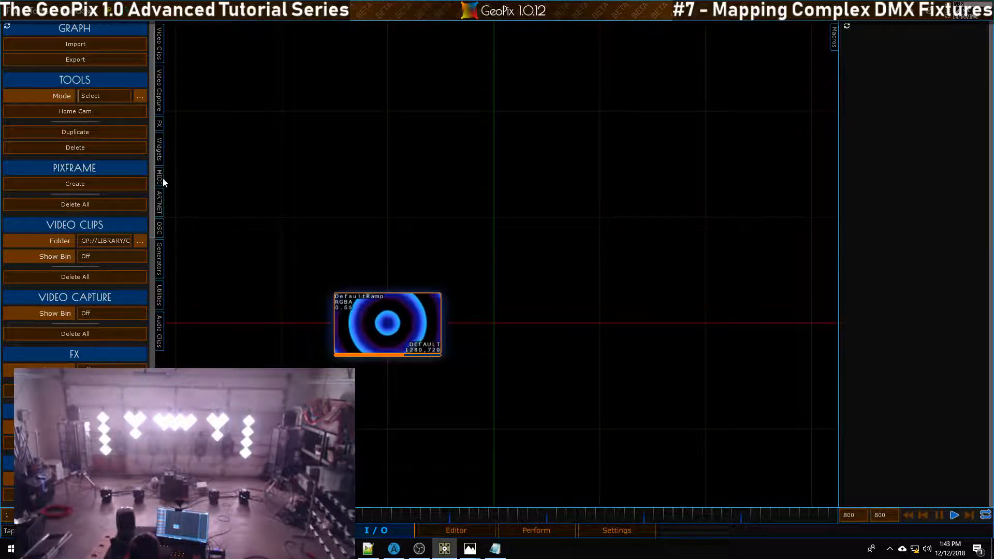
pyautogui.click(161, 178)
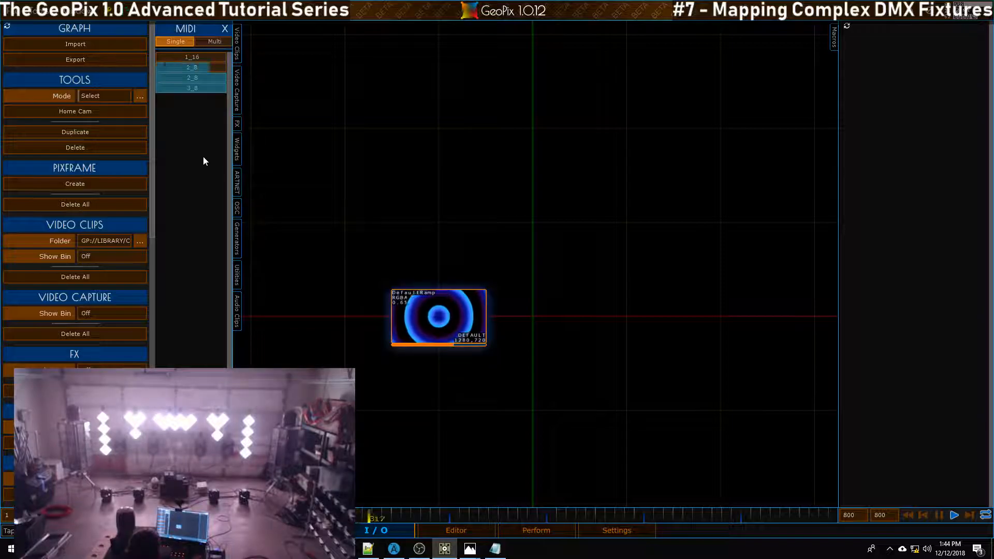
pyautogui.scroll(-10, 145, 219)
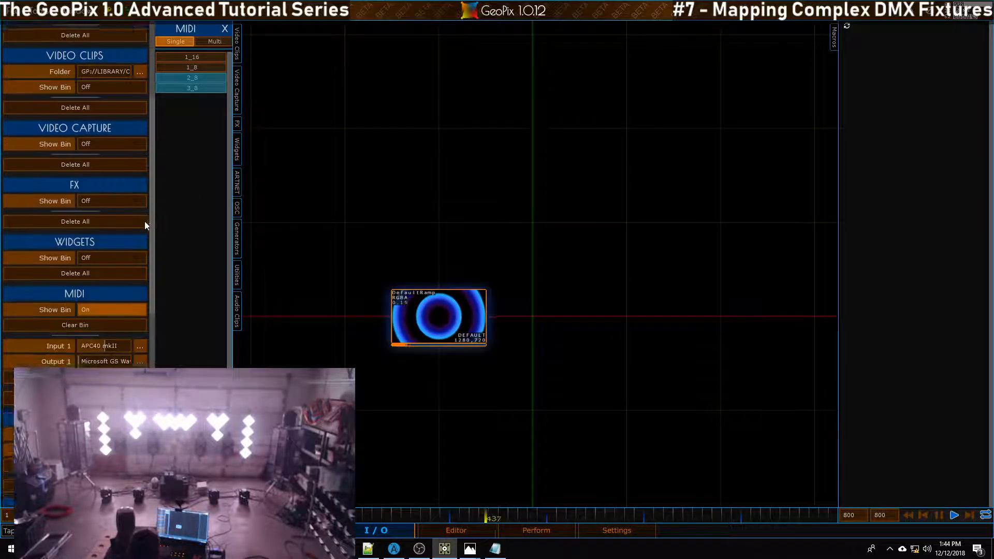
pyautogui.scroll(-1, 147, 265)
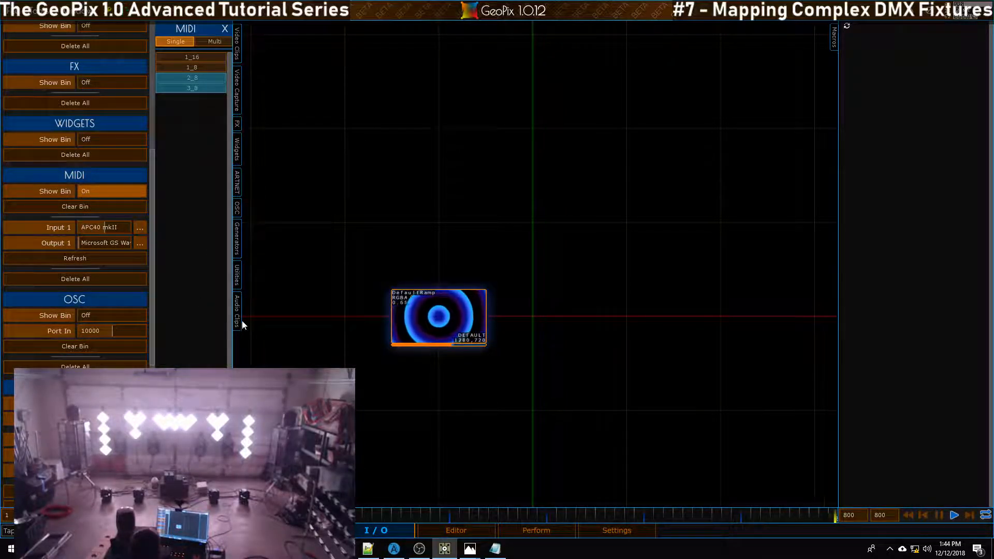
# - Place the single MIDI channel 1_8 in the I/O graph above the DefaultRamp node
pyautogui.click(197, 69)
pyautogui.scroll(-2, 456, 168)
pyautogui.scroll(-2, 480, 129)
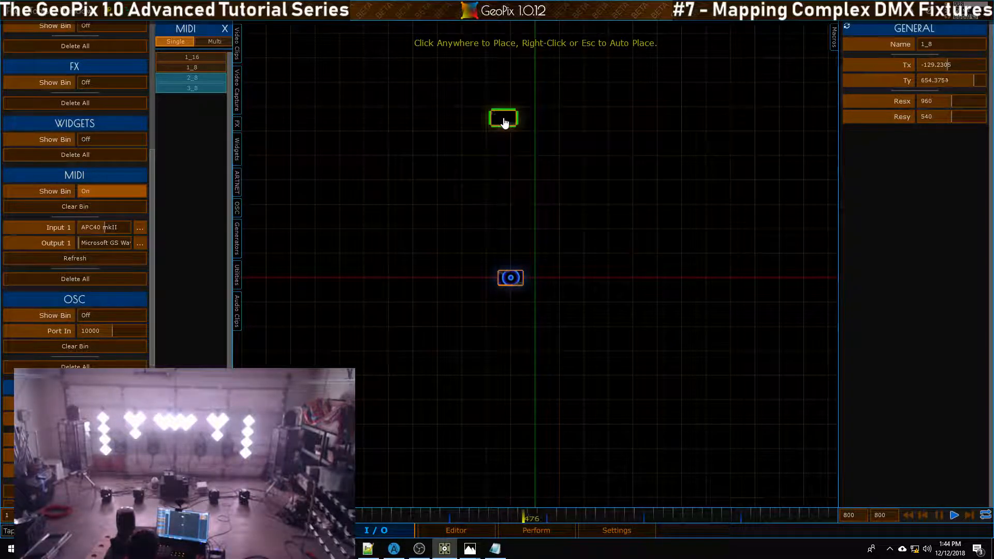
pyautogui.click(505, 122)
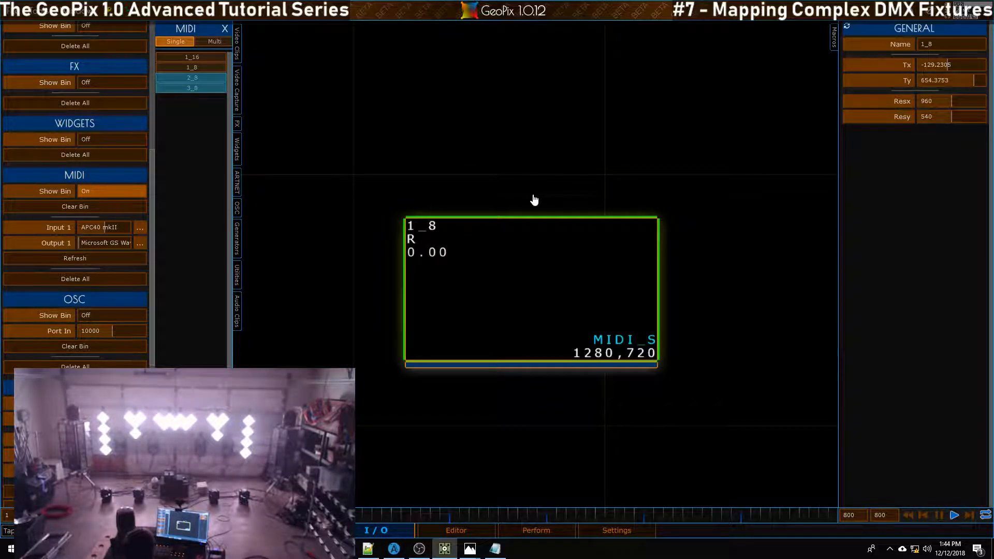
# - Rename the placed 1_8 MIDI node as M_Haze
pyautogui.scroll(-2, 538, 259)
pyautogui.scroll(2, 555, 266)
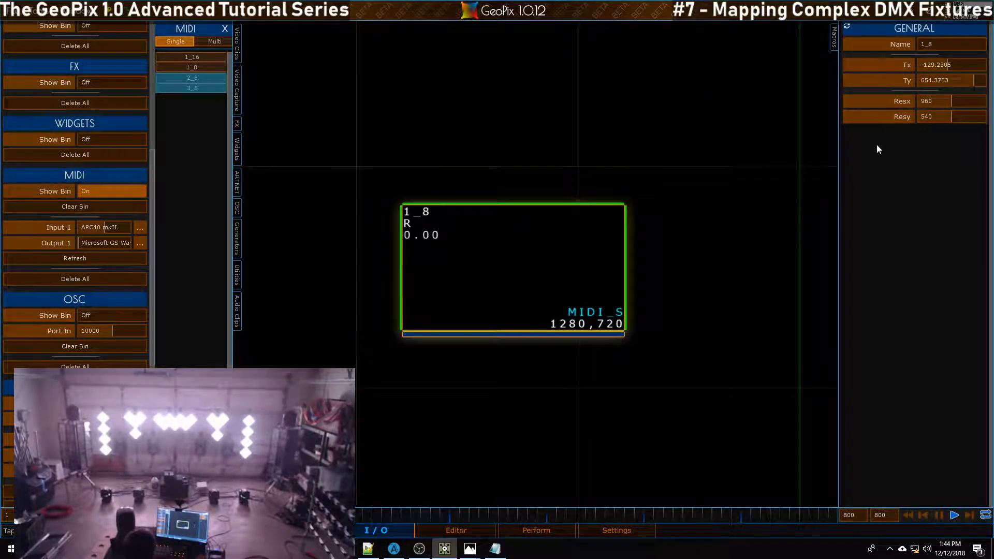
pyautogui.click(961, 41)
pyautogui.write('Midi')
pyautogui.press('BackSpace')
pyautogui.press('BackSpace')
pyautogui.press('BackSpace')
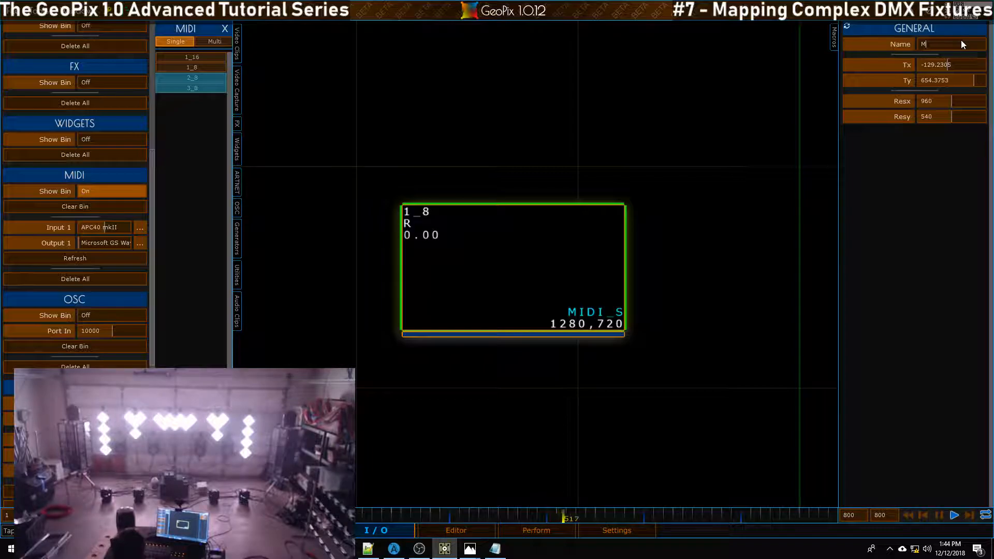
pyautogui.write('_Haze')
pyautogui.press('Return')
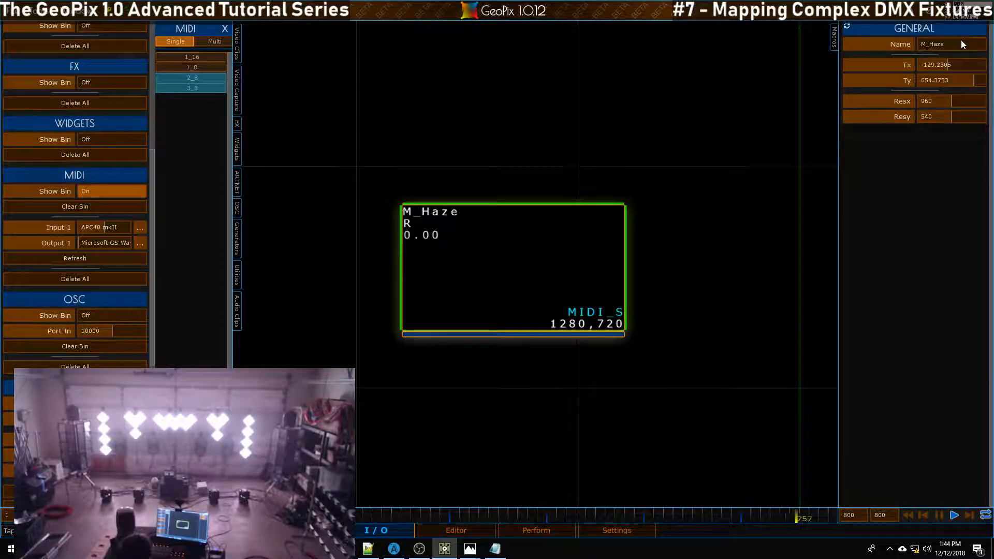
# - Check the M_Haze node's response in the graph and hide the MIDI bin
pyautogui.scroll(-5, 673, 91)
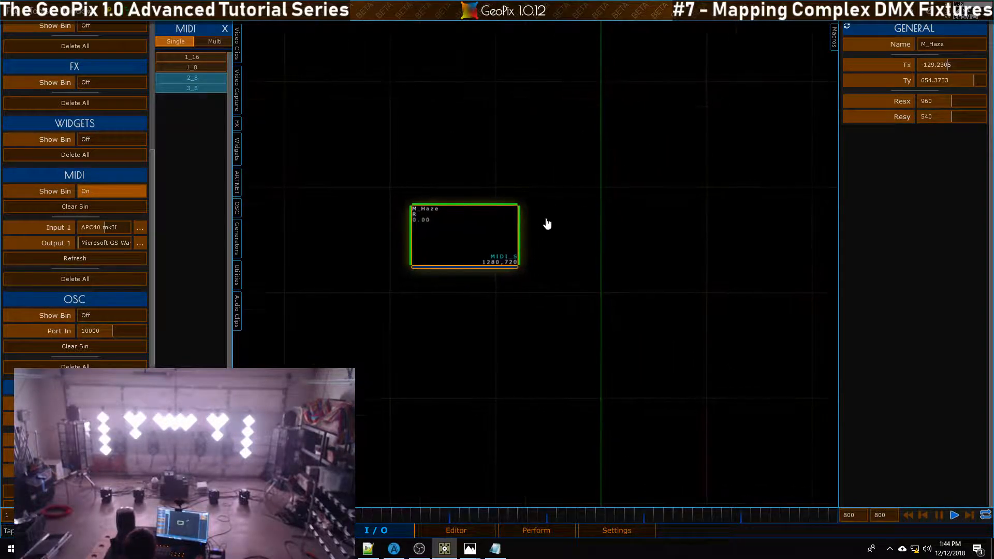
pyautogui.moveTo(564, 276); pyautogui.dragTo(557, 240, button='middle')
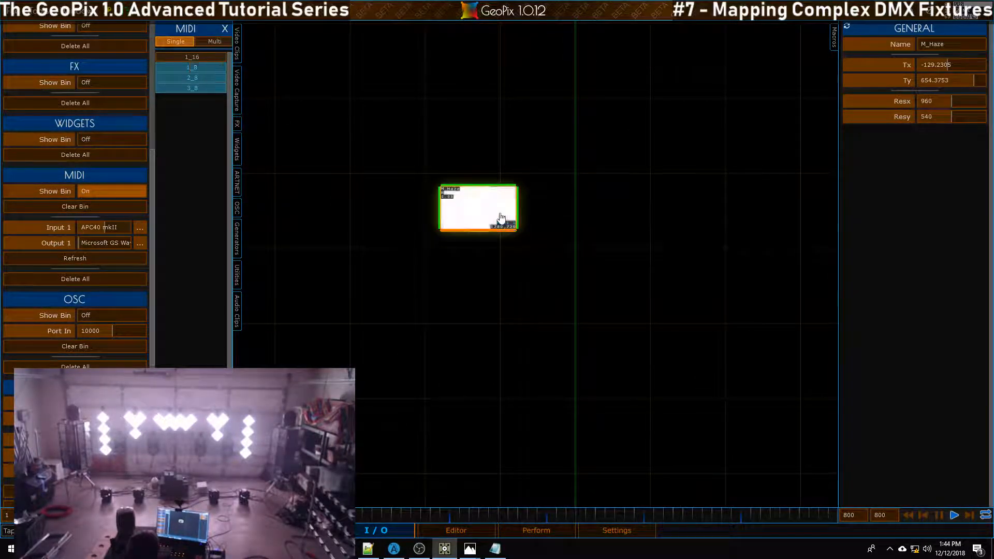
pyautogui.click(224, 28)
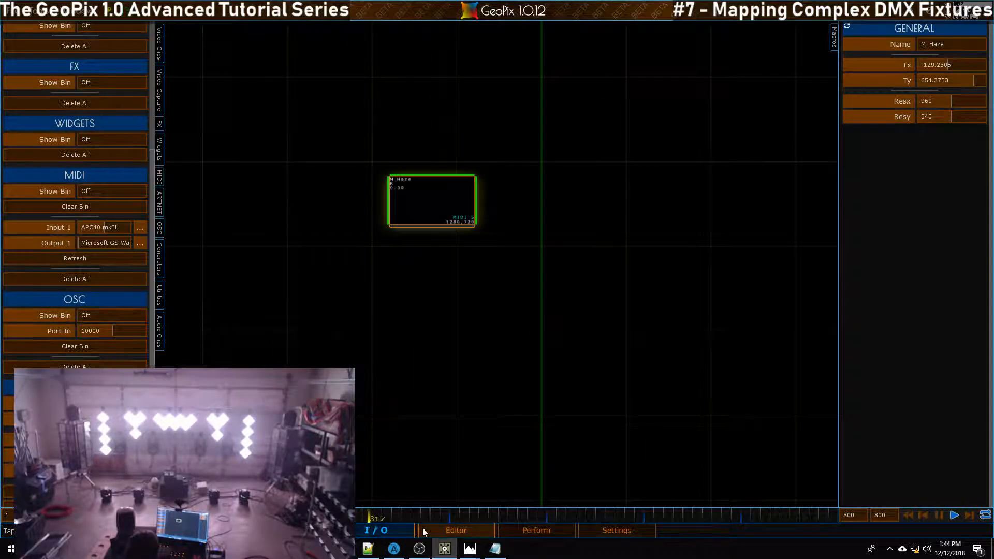
# - In the Editor, assign the M_Haze texture to the P_Haze projector
pyautogui.click(449, 529)
pyautogui.keyDown('alt'); pyautogui.moveTo(472, 305); pyautogui.dragTo(484, 226); pyautogui.keyUp('alt')
pyautogui.keyDown('alt'); pyautogui.moveTo(484, 226); pyautogui.dragTo(515, 235, button='right'); pyautogui.keyUp('alt')
pyautogui.click(216, 77)
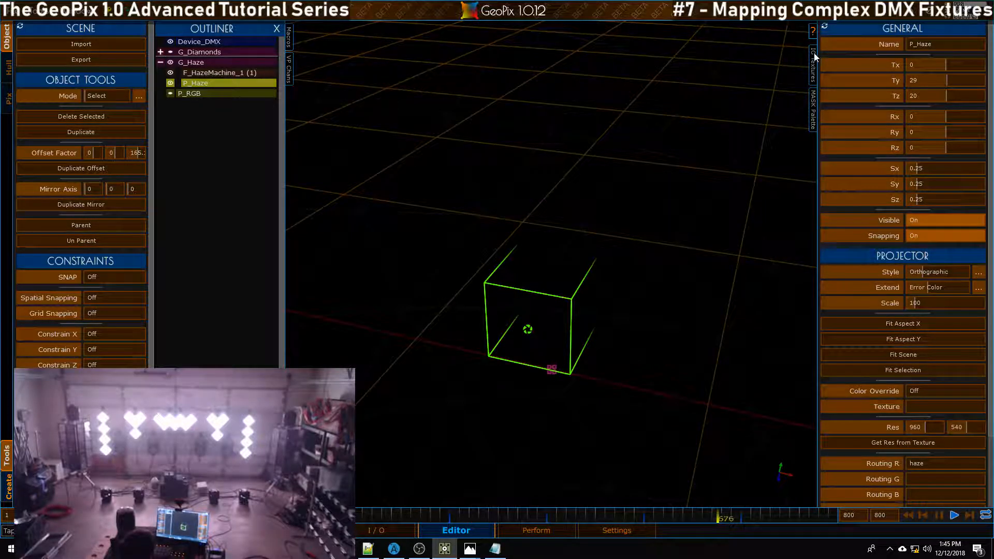
pyautogui.click(814, 56)
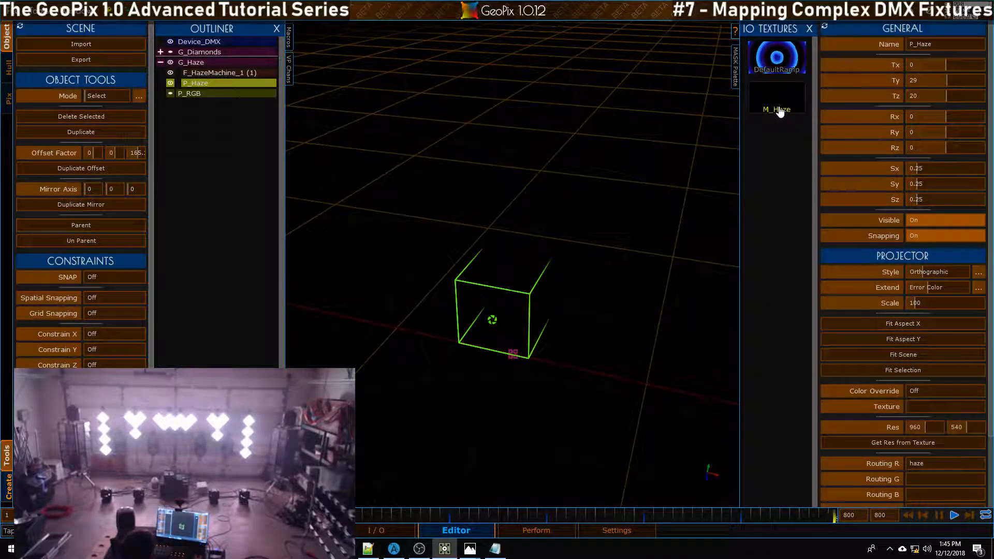
pyautogui.click(782, 113)
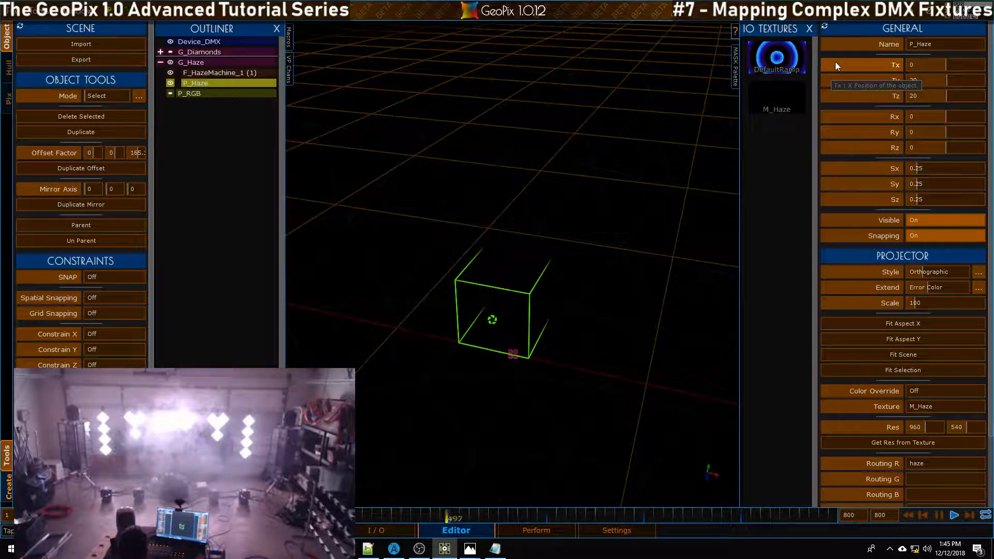
pyautogui.keyDown('alt'); pyautogui.moveTo(293, 211); pyautogui.dragTo(501, 188, button='right'); pyautogui.keyUp('alt')
pyautogui.keyDown('alt'); pyautogui.moveTo(500, 188); pyautogui.dragTo(564, 231); pyautogui.keyUp('alt')
pyautogui.moveTo(515, 231)
pyautogui.keyDown('alt'); pyautogui.mouseDown(button='right')
pyautogui.moveTo(517, 240)
pyautogui.moveTo(499, 235)
pyautogui.moveTo(510, 231)
pyautogui.mouseUp(button='right'); pyautogui.keyUp('alt')
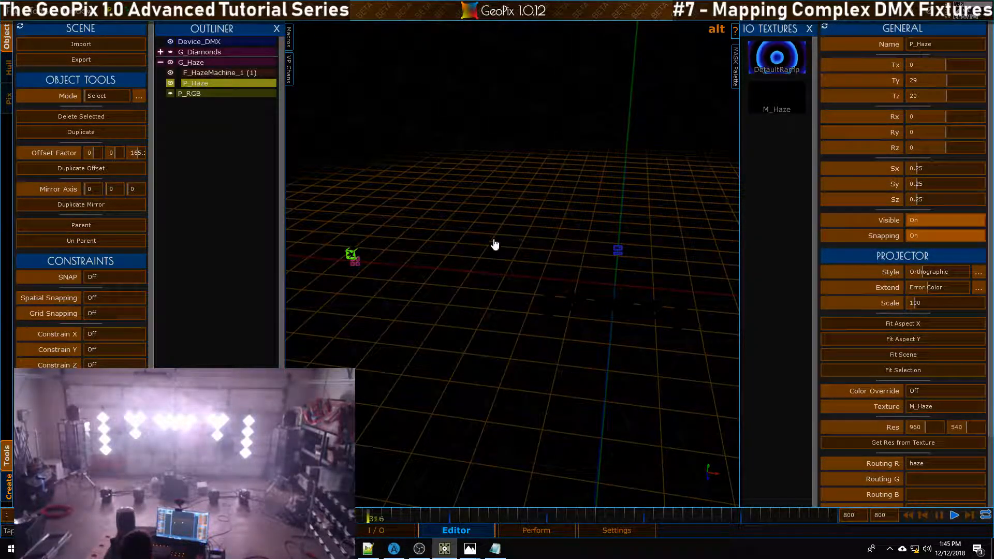
pyautogui.keyDown('alt'); pyautogui.moveTo(638, 234); pyautogui.dragTo(551, 260, button='right'); pyautogui.keyUp('alt')
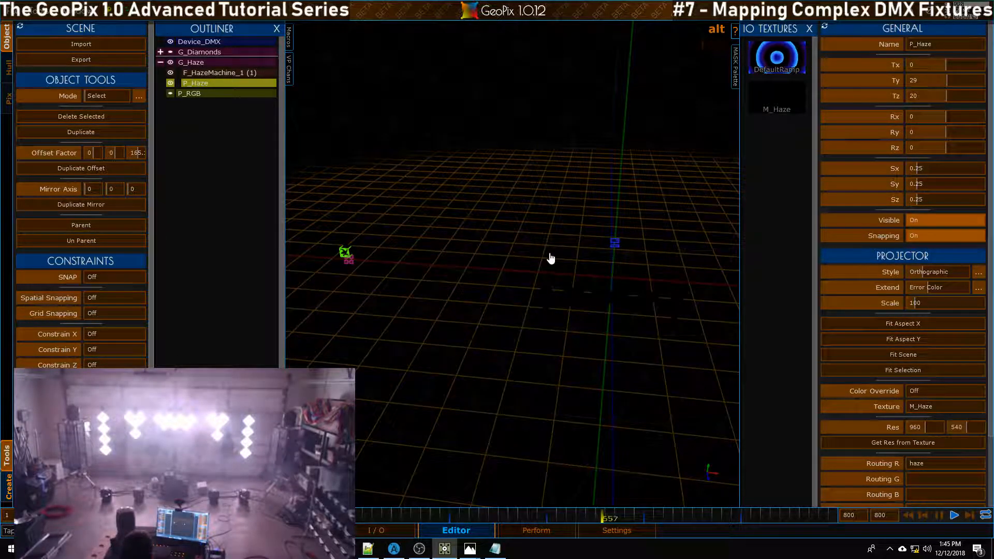
pyautogui.moveTo(550, 259)
pyautogui.keyDown('alt'); pyautogui.mouseDown()
pyautogui.moveTo(553, 243)
pyautogui.moveTo(469, 239)
pyautogui.moveTo(549, 245)
pyautogui.mouseUp(); pyautogui.keyUp('alt')
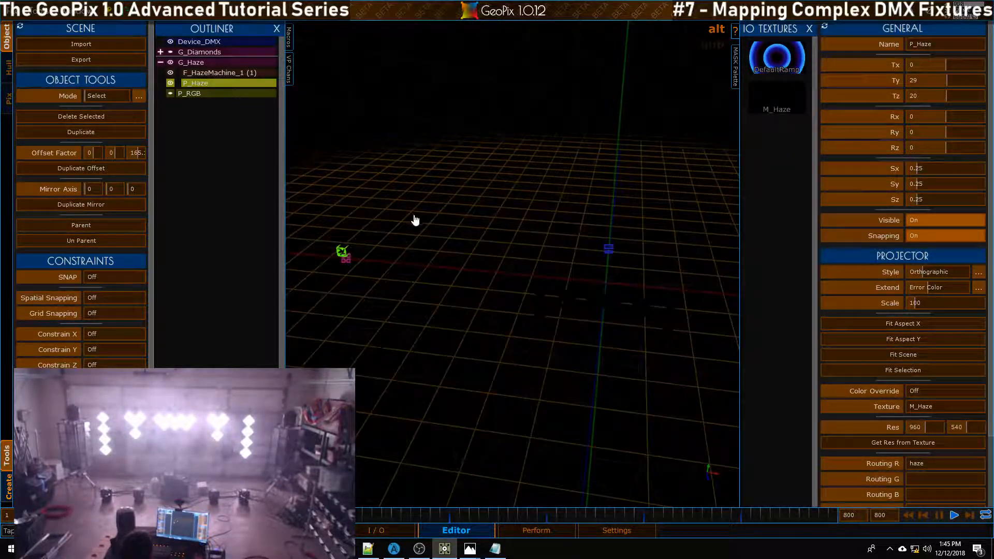
# - Open the output monitor for the Device_DMX device
pyautogui.click(211, 43)
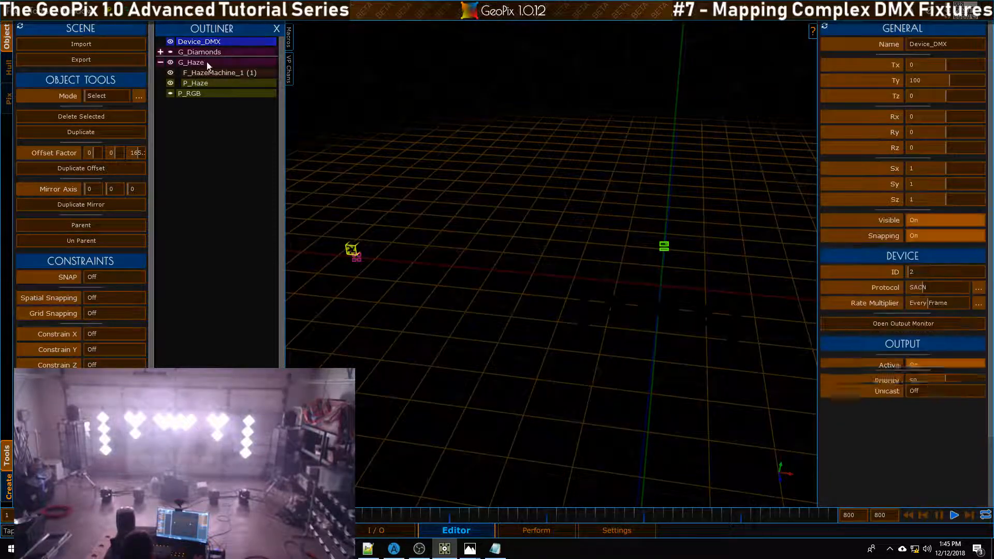
pyautogui.keyDown('alt'); pyautogui.moveTo(642, 145); pyautogui.dragTo(627, 177); pyautogui.keyUp('alt')
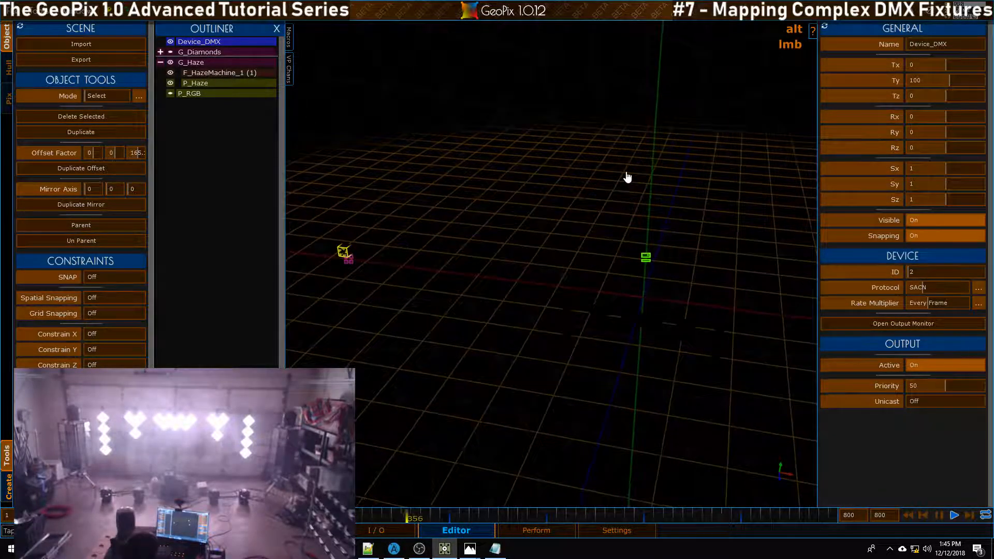
pyautogui.click(927, 324)
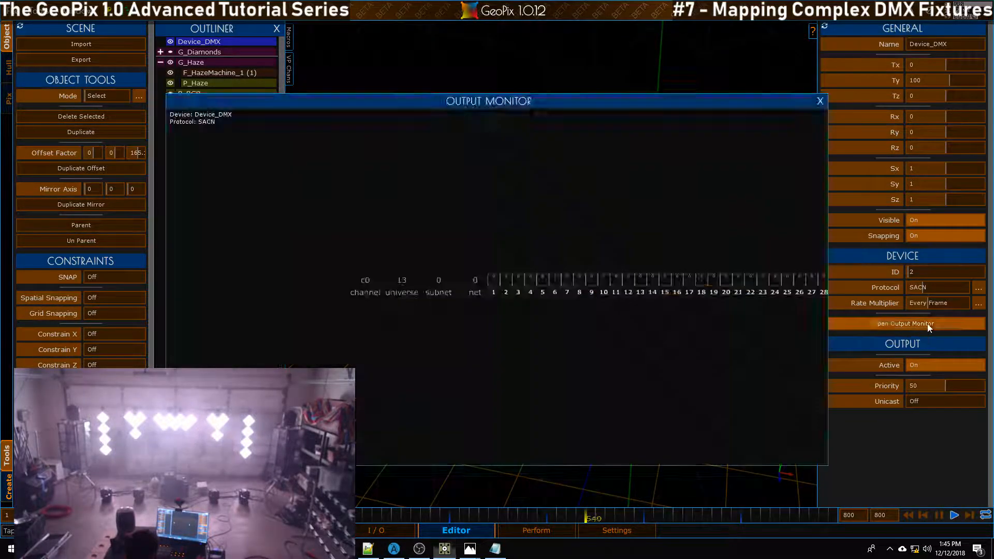
pyautogui.moveTo(644, 95)
pyautogui.mouseDown()
pyautogui.moveTo(693, 111)
pyautogui.moveTo(646, 103)
pyautogui.mouseUp()
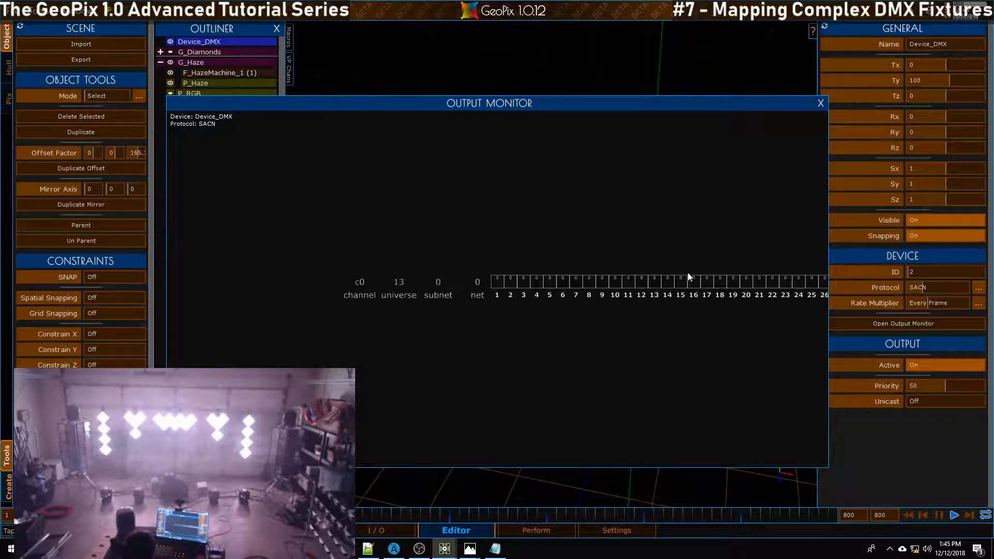
# - Examine the row of DMX channel values in Device_DMX's output monitor, following it towards the higher channels
pyautogui.keyDown('alt'); pyautogui.moveTo(683, 272); pyautogui.dragTo(415, 222, button='middle'); pyautogui.keyUp('alt')
pyautogui.moveTo(821, 246)
pyautogui.keyDown('alt'); pyautogui.mouseDown(button='middle')
pyautogui.moveTo(338, 261)
pyautogui.moveTo(223, 254)
pyautogui.mouseUp(button='middle'); pyautogui.keyUp('alt')
pyautogui.keyDown('alt'); pyautogui.moveTo(480, 240); pyautogui.dragTo(207, 235, button='middle'); pyautogui.keyUp('alt')
pyautogui.keyDown('alt'); pyautogui.moveTo(647, 231); pyautogui.dragTo(196, 228, button='middle'); pyautogui.keyUp('alt')
pyautogui.keyDown('alt'); pyautogui.moveTo(768, 215); pyautogui.dragTo(506, 225, button='middle'); pyautogui.keyUp('alt')
pyautogui.scroll(-3, 507, 225)
pyautogui.scroll(-4, 511, 225)
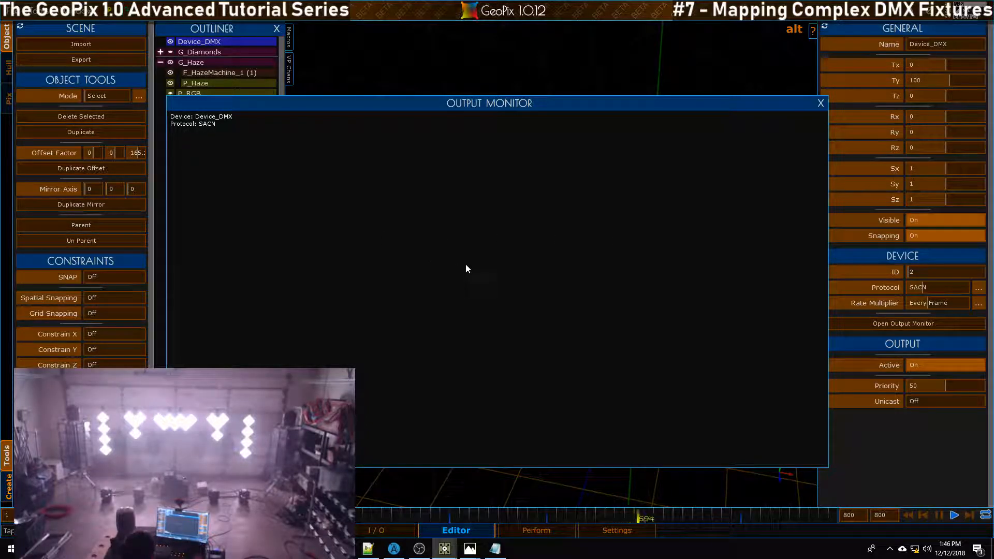
# - Examine the universe, subnet and net labels and the first channels of the row in the output monitor up close
pyautogui.keyDown('alt'); pyautogui.moveTo(467, 263); pyautogui.dragTo(688, 228, button='right'); pyautogui.keyUp('alt')
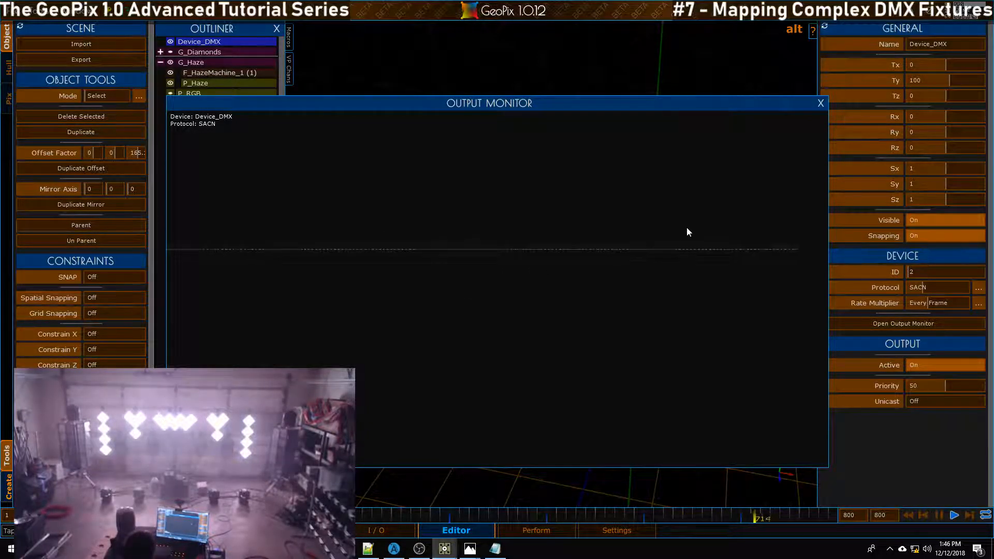
pyautogui.keyDown('alt'); pyautogui.moveTo(521, 223); pyautogui.dragTo(712, 234, button='right'); pyautogui.keyUp('alt')
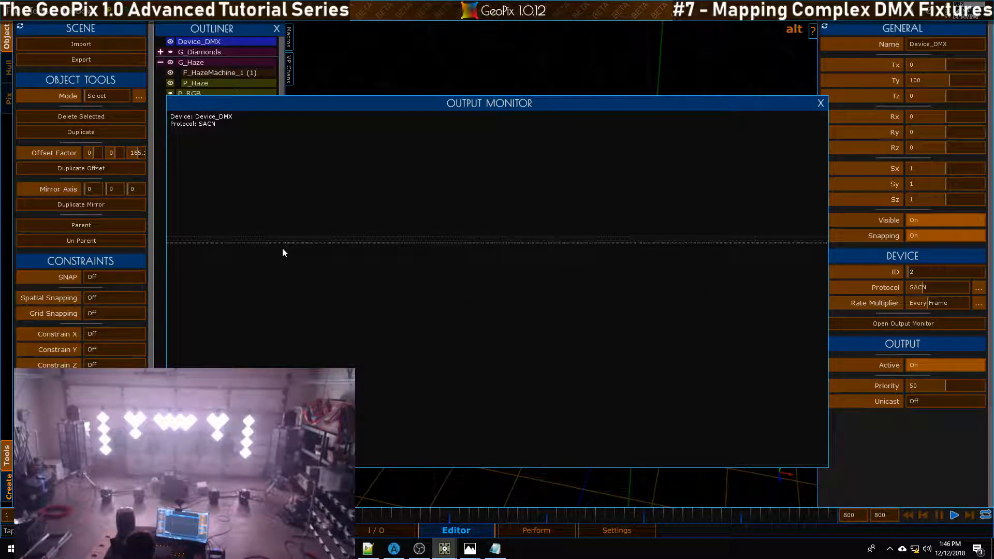
pyautogui.keyDown('alt'); pyautogui.moveTo(202, 244); pyautogui.dragTo(302, 247, button='middle'); pyautogui.keyUp('alt')
pyautogui.keyDown('alt'); pyautogui.moveTo(302, 246); pyautogui.dragTo(690, 258, button='right'); pyautogui.keyUp('alt')
pyautogui.keyDown('alt'); pyautogui.moveTo(223, 247); pyautogui.dragTo(377, 246, button='middle'); pyautogui.keyUp('alt')
pyautogui.keyDown('alt'); pyautogui.moveTo(377, 247); pyautogui.dragTo(565, 258, button='right'); pyautogui.keyUp('alt')
pyautogui.keyDown('alt'); pyautogui.moveTo(565, 258); pyautogui.dragTo(562, 332, button='middle'); pyautogui.keyUp('alt')
pyautogui.keyDown('alt'); pyautogui.moveTo(565, 259); pyautogui.dragTo(589, 254, button='right'); pyautogui.keyUp('alt')
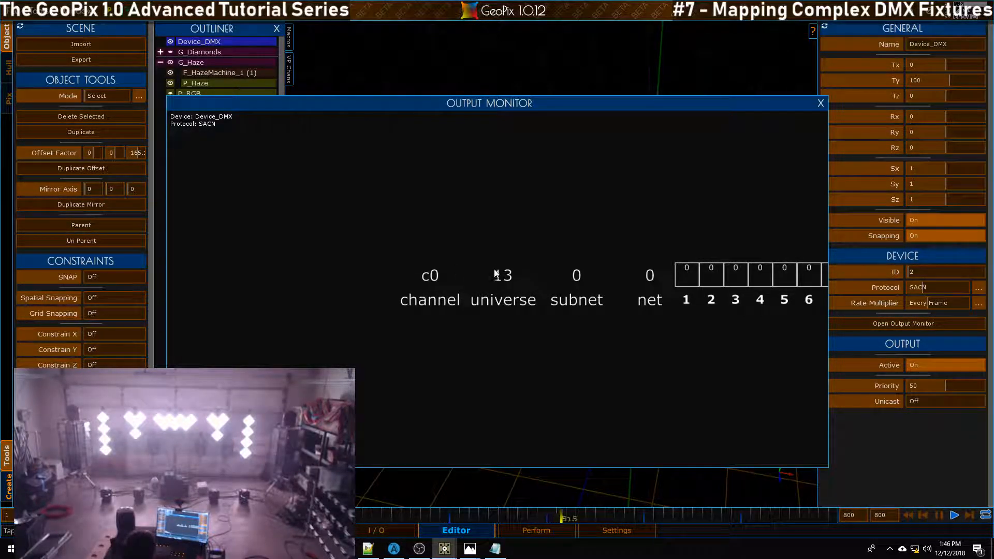
pyautogui.keyDown('alt'); pyautogui.moveTo(680, 241); pyautogui.dragTo(265, 260, button='middle'); pyautogui.keyUp('alt')
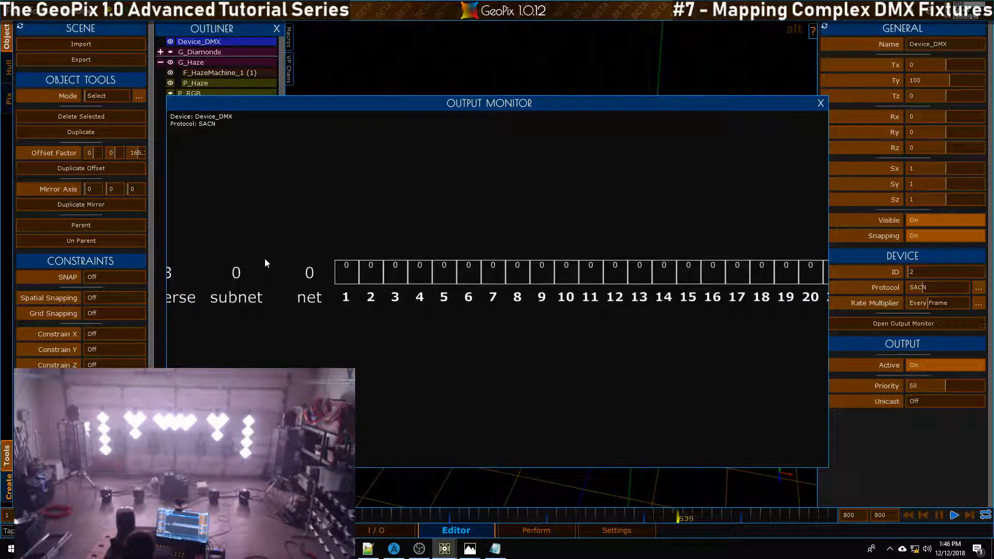
# - Examine the end of the output monitor's channel row, up to channel 512
pyautogui.keyDown('alt'); pyautogui.moveTo(536, 252); pyautogui.dragTo(440, 222, button='right'); pyautogui.keyUp('alt')
pyautogui.keyDown('alt'); pyautogui.moveTo(679, 218); pyautogui.dragTo(466, 207, button='middle'); pyautogui.keyUp('alt')
pyautogui.keyDown('alt'); pyautogui.moveTo(692, 215); pyautogui.dragTo(544, 240, button='right'); pyautogui.keyUp('alt')
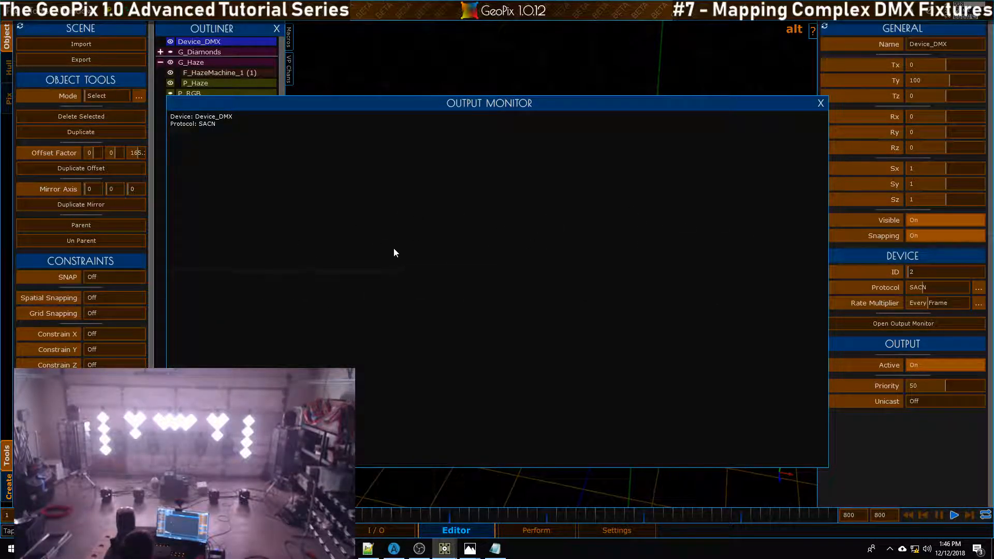
pyautogui.keyDown('alt'); pyautogui.moveTo(623, 269); pyautogui.dragTo(621, 241, button='right'); pyautogui.keyUp('alt')
pyautogui.keyDown('alt'); pyautogui.moveTo(621, 241); pyautogui.dragTo(466, 259, button='middle'); pyautogui.keyUp('alt')
pyautogui.keyDown('alt'); pyautogui.moveTo(518, 280); pyautogui.dragTo(596, 228, button='right'); pyautogui.keyUp('alt')
pyautogui.moveTo(575, 241)
pyautogui.keyDown('alt'); pyautogui.mouseDown(button='middle')
pyautogui.moveTo(406, 274)
pyautogui.moveTo(579, 256)
pyautogui.mouseUp(button='middle'); pyautogui.keyUp('alt')
pyautogui.keyDown('alt'); pyautogui.moveTo(672, 240); pyautogui.dragTo(557, 270, button='middle'); pyautogui.keyUp('alt')
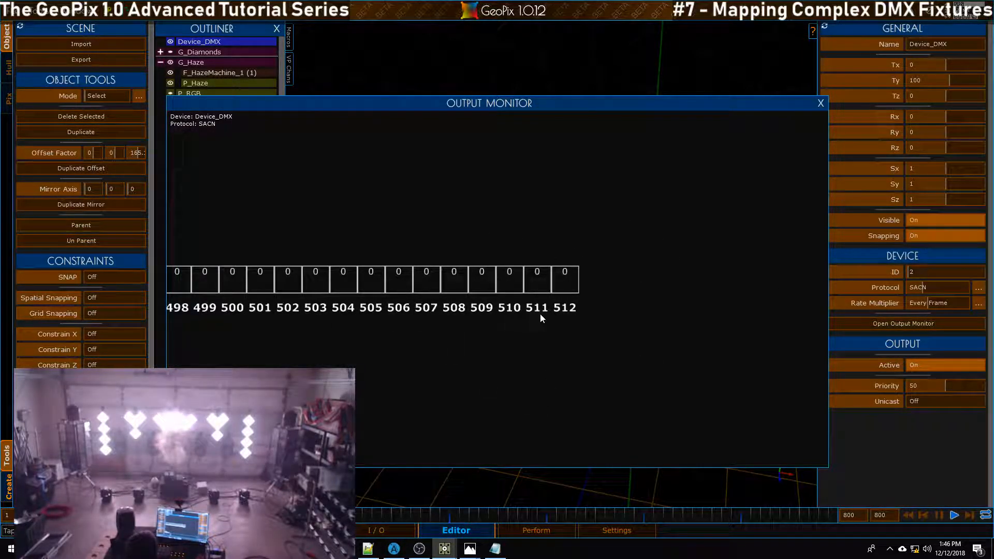
# - Return to the start of the channel row and close the output monitor
pyautogui.scroll(-8, 644, 183)
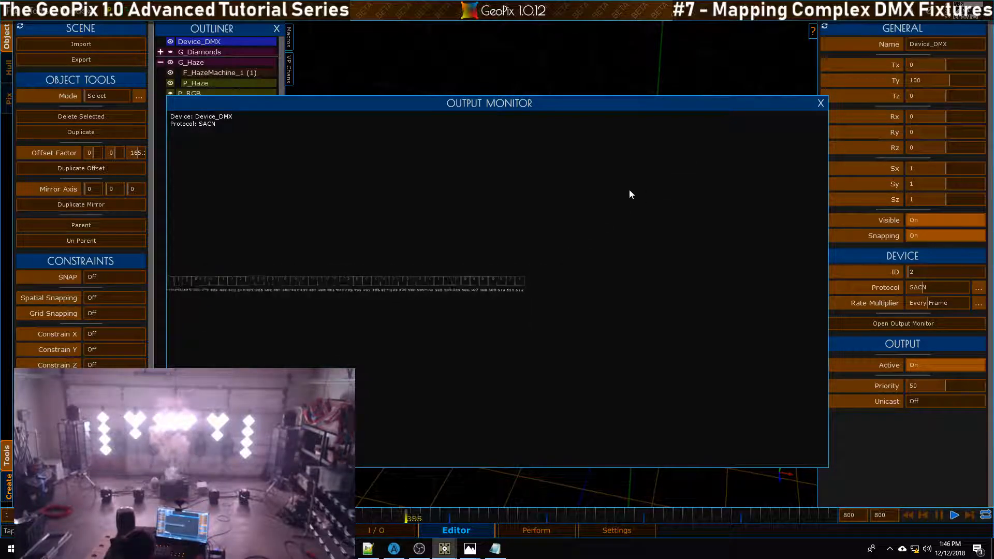
pyautogui.keyDown('alt'); pyautogui.moveTo(383, 222); pyautogui.dragTo(458, 210, button='middle'); pyautogui.keyUp('alt')
pyautogui.scroll(6, 552, 223)
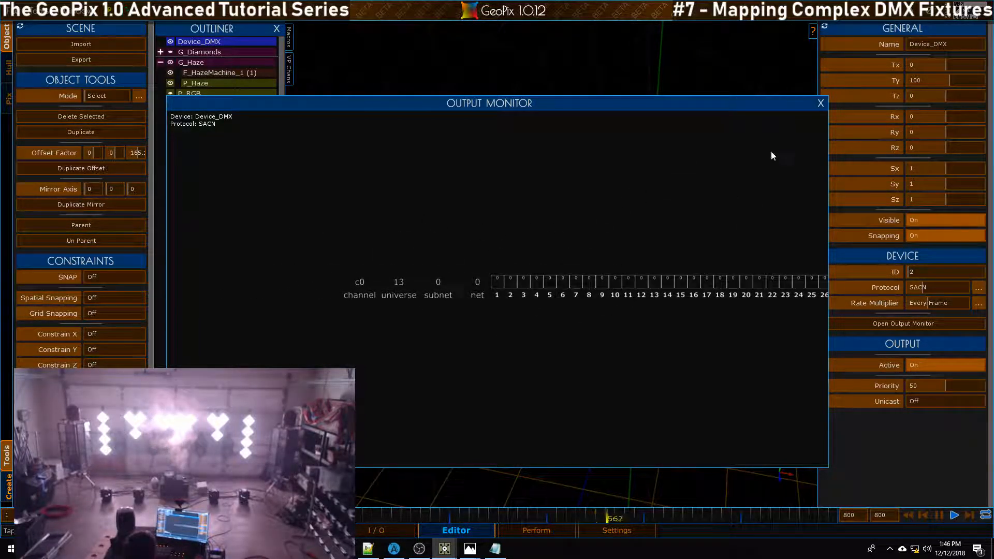
pyautogui.click(821, 104)
pyautogui.keyDown('alt'); pyautogui.moveTo(710, 187); pyautogui.dragTo(595, 202); pyautogui.keyUp('alt')
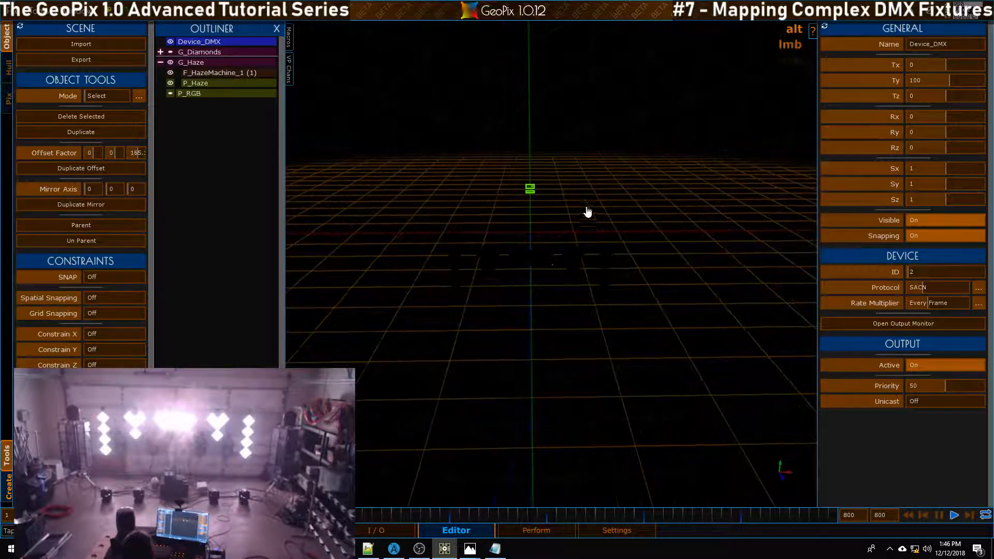
# - Switch to the Photos window with Bee_Eye.jpg to consult the fixture's 17 and 10 control channel charts
pyautogui.moveTo(470, 549)
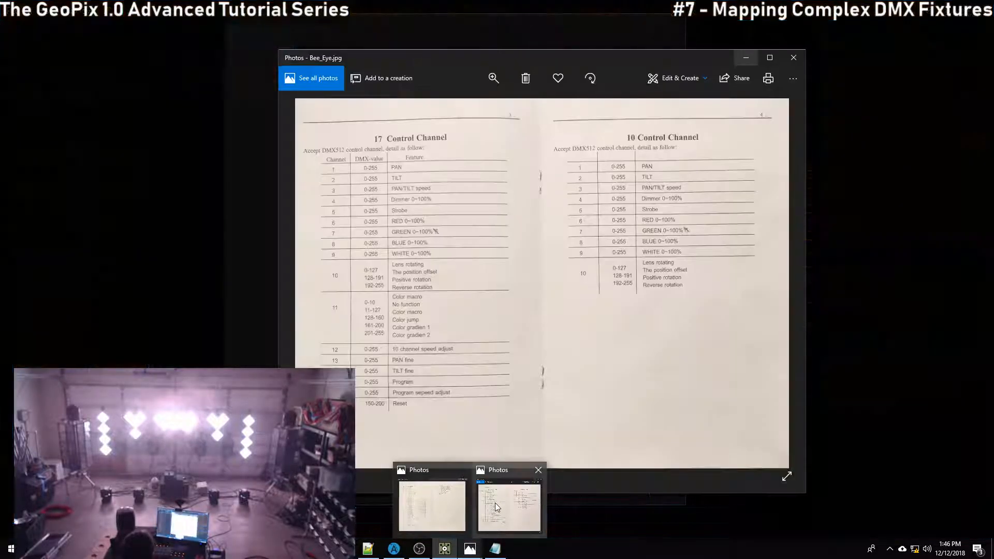
pyautogui.click(496, 505)
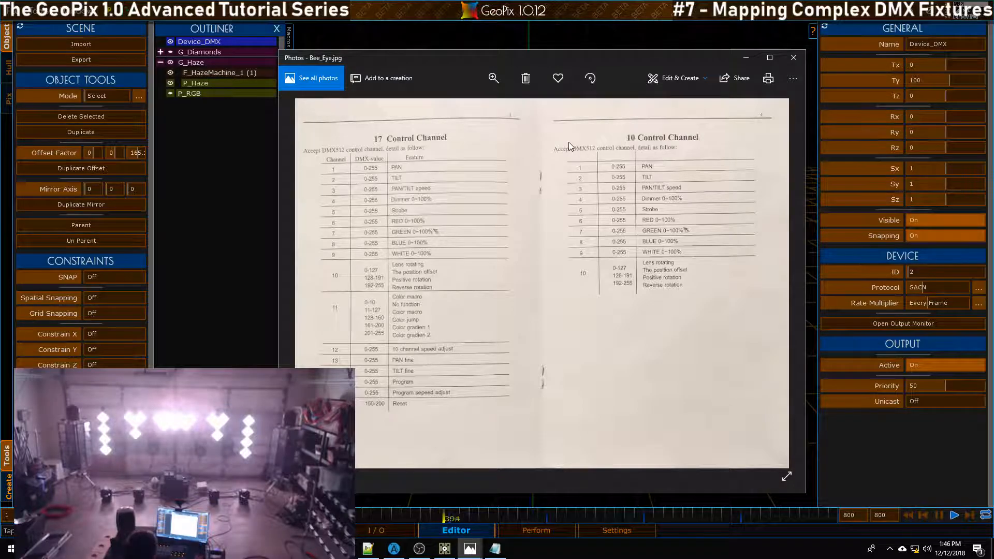
pyautogui.moveTo(497, 58); pyautogui.dragTo(500, 49)
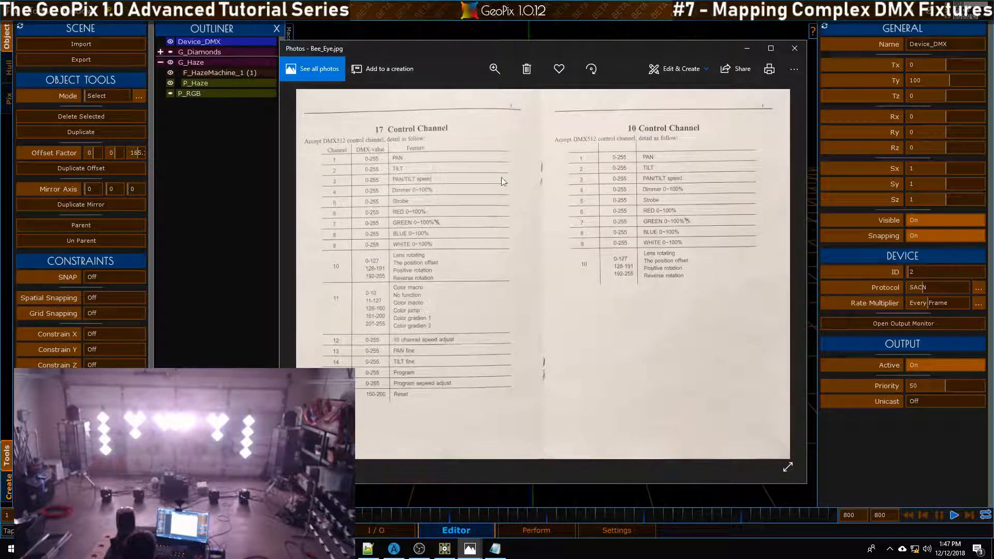